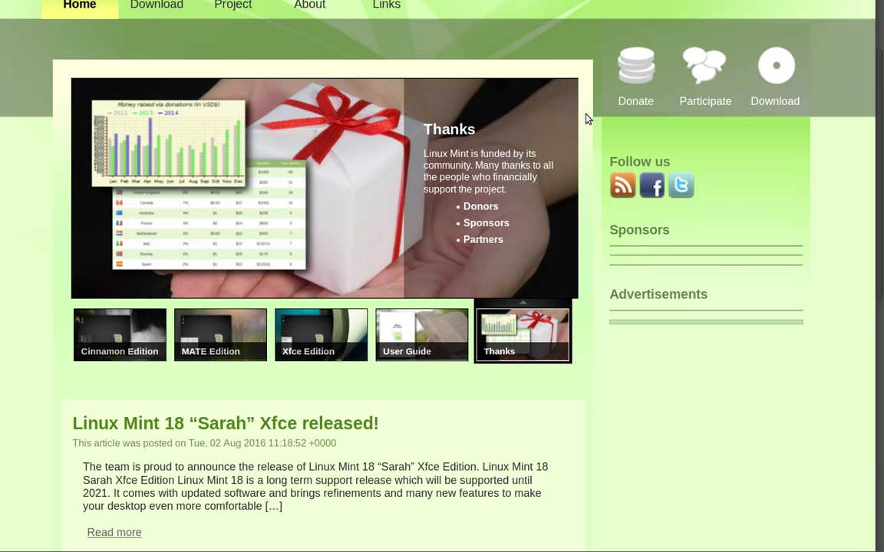
# Look over the news on the Linux Mint home page and close the browser window.
pyautogui.scroll(-5, 587, 119)
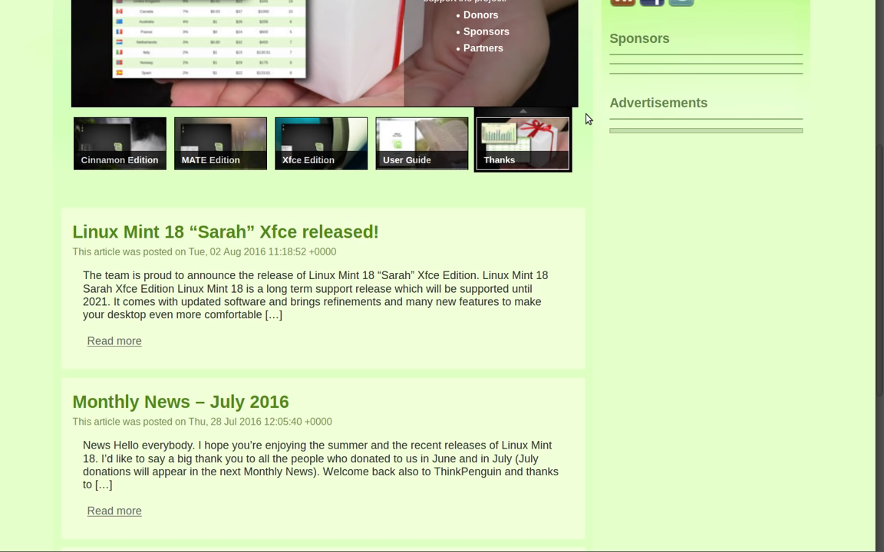
pyautogui.scroll(4, 586, 119)
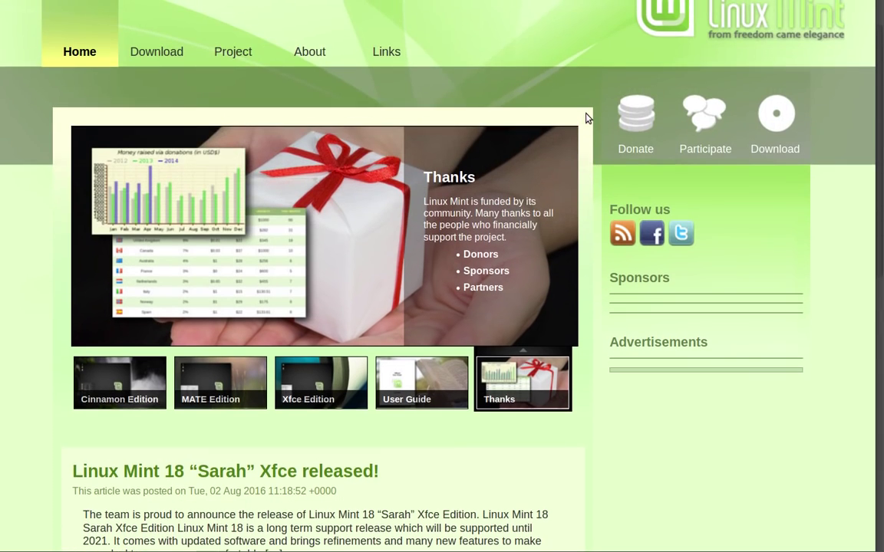
pyautogui.scroll(-1, 587, 119)
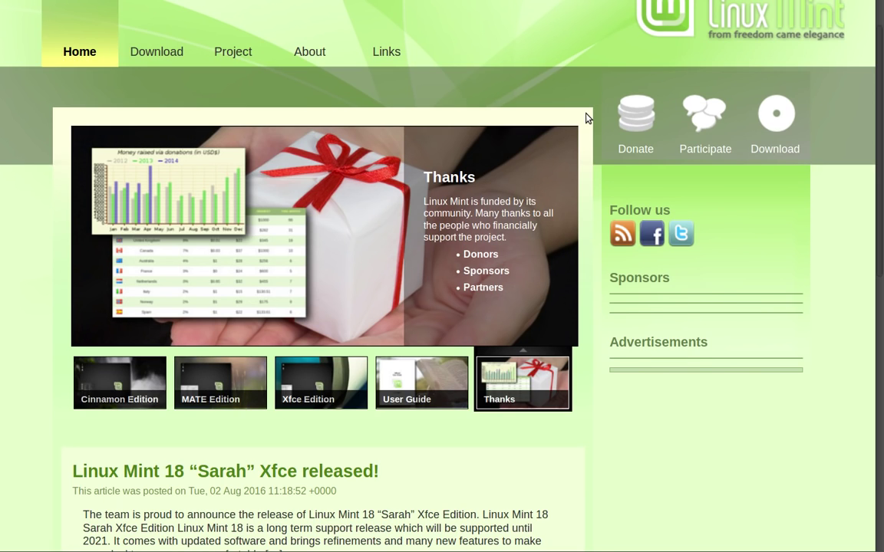
pyautogui.hotkey('alt', 'F4')
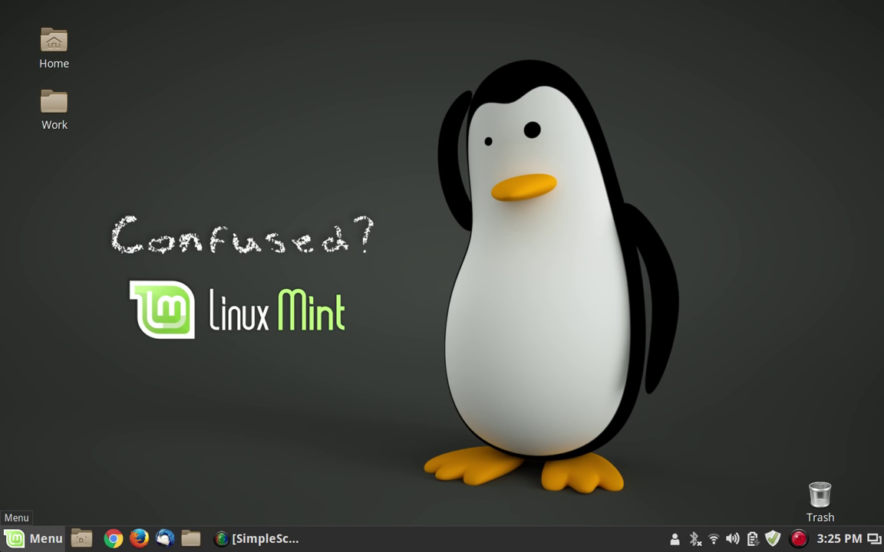
# Switch to VirtualBox, start the Linux Mint 18 XFCE virtual machine and boot its Linux Mint 18 Xfce 64-bit entry.
pyautogui.click(34, 539)
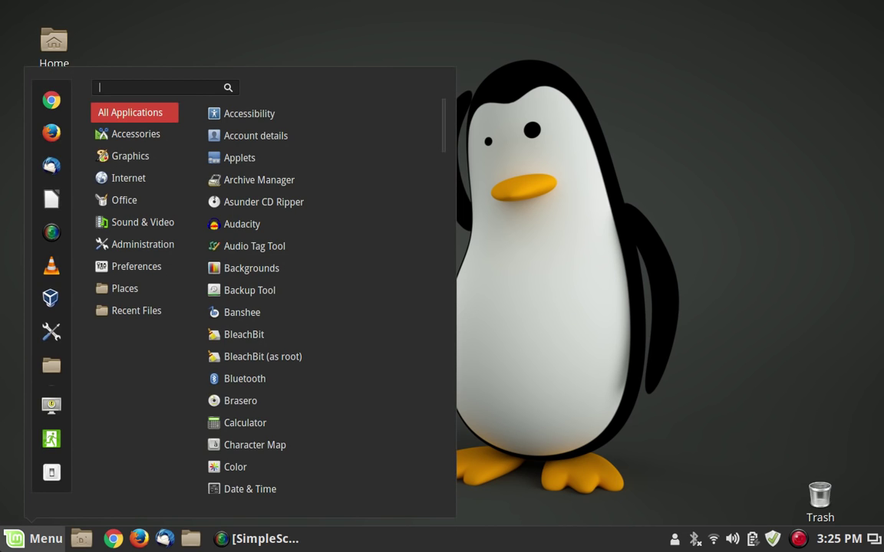
pyautogui.click(51, 298)
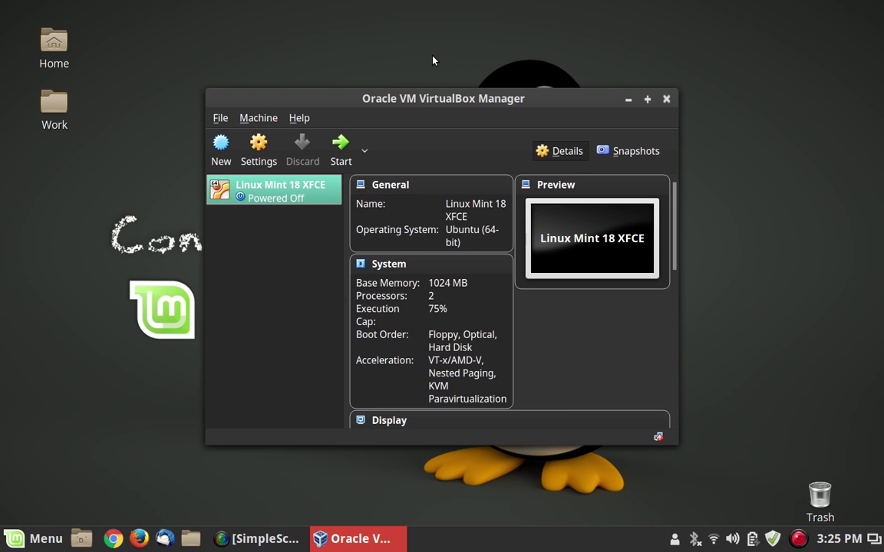
pyautogui.click(339, 148)
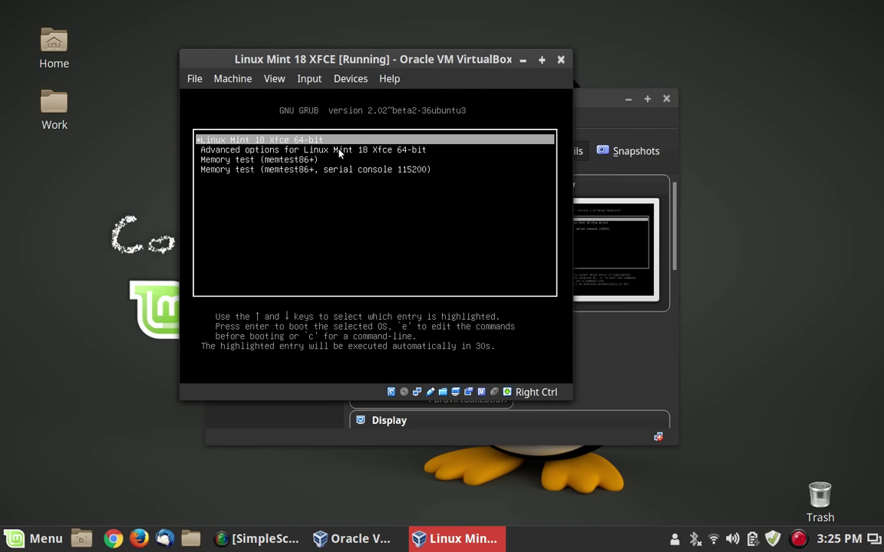
pyautogui.press('Return')
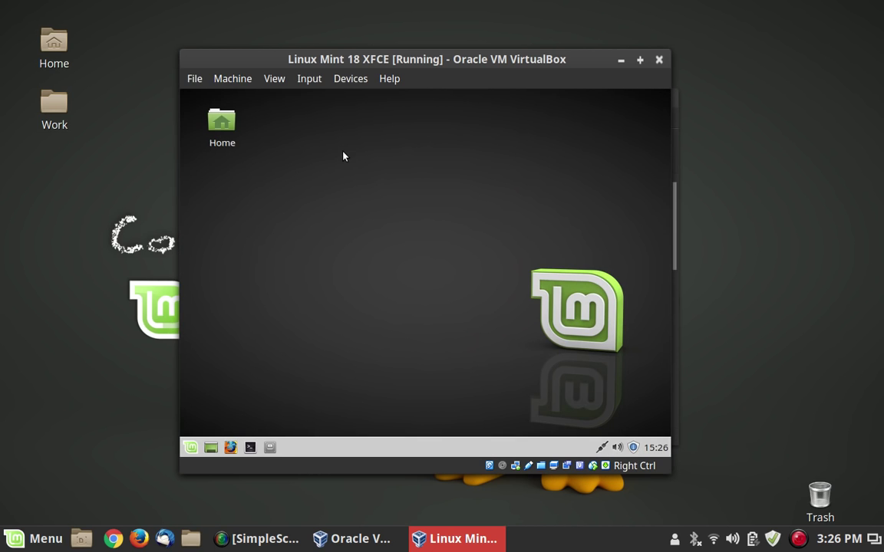
# Show the virtual machine in full screen and dismiss the Linux Mint Welcome Screen.
pyautogui.hotkey('ctrl', 'f')
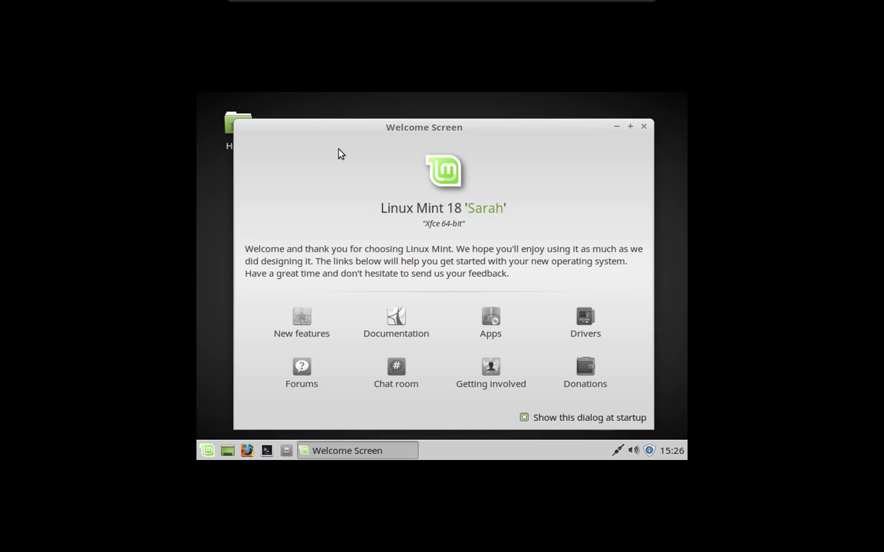
pyautogui.hotkey('ctrl', 'f')
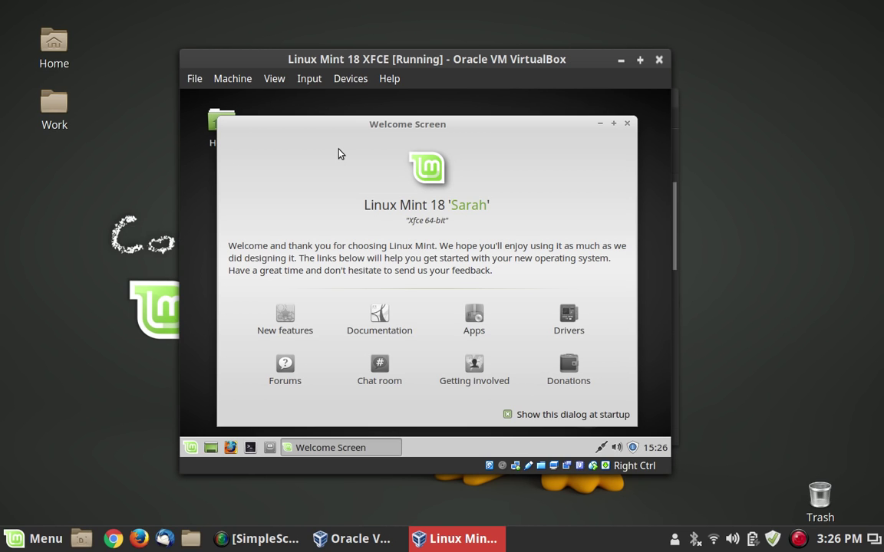
pyautogui.hotkey('ctrl', 'f')
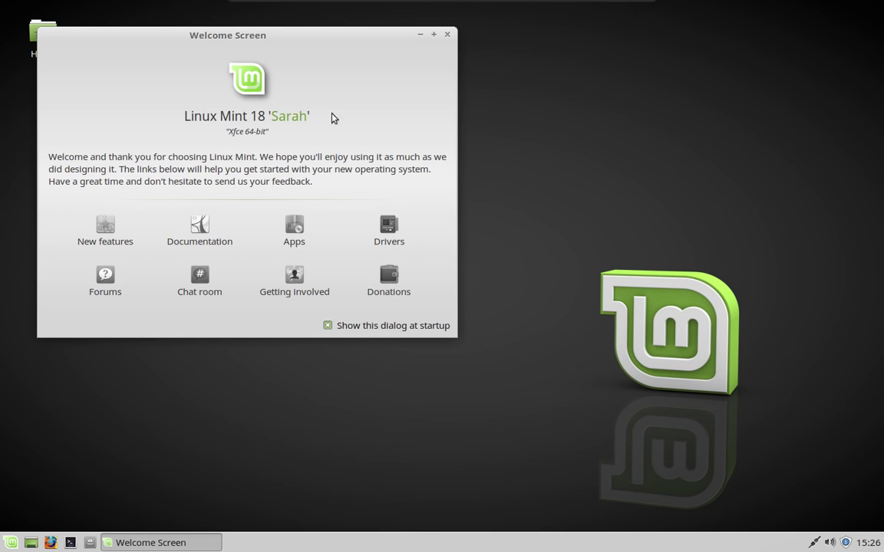
pyautogui.moveTo(325, 44); pyautogui.dragTo(488, 117)
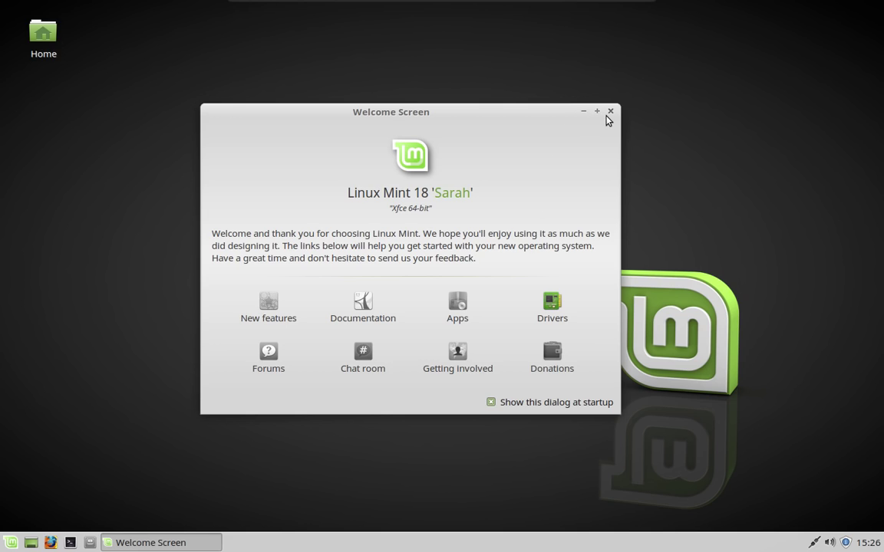
pyautogui.click(608, 112)
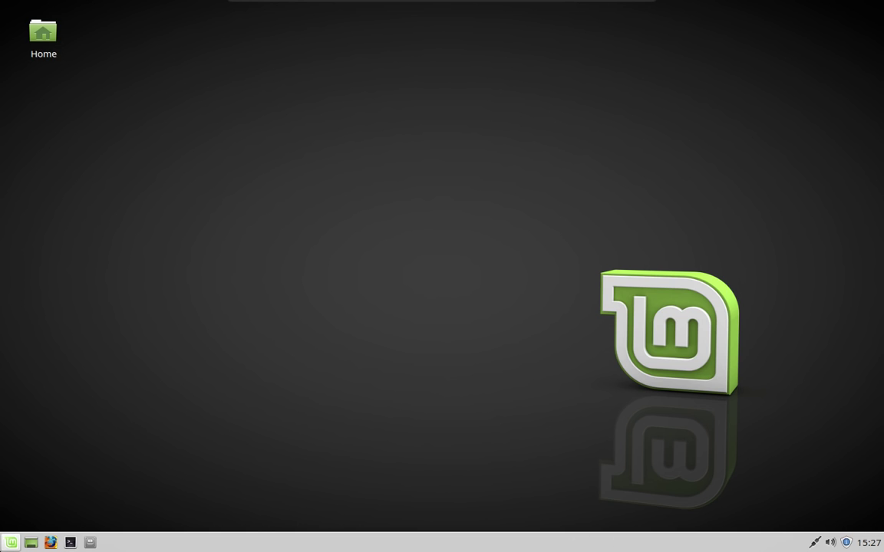
# Browse the Graphics and Internet categories of the applications menu and enlarge the menu slightly before closing it.
pyautogui.click(11, 542)
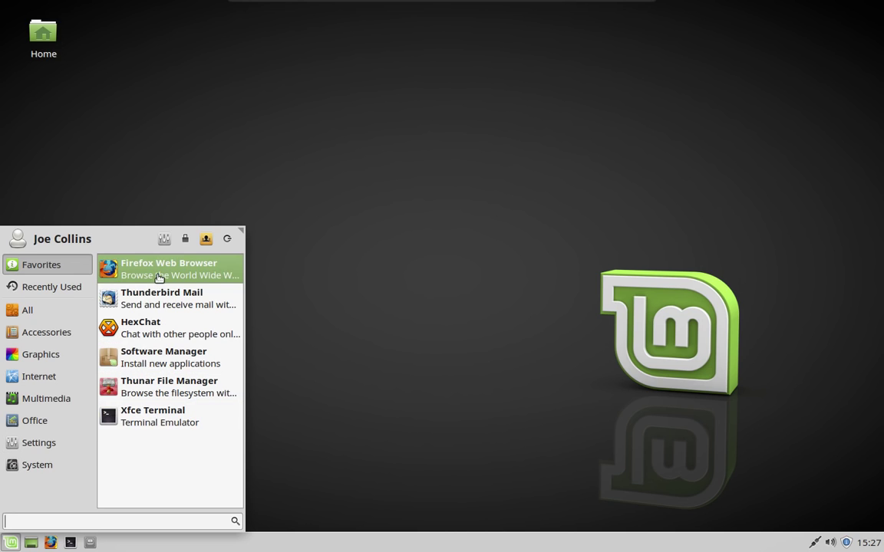
pyautogui.moveTo(45, 355)
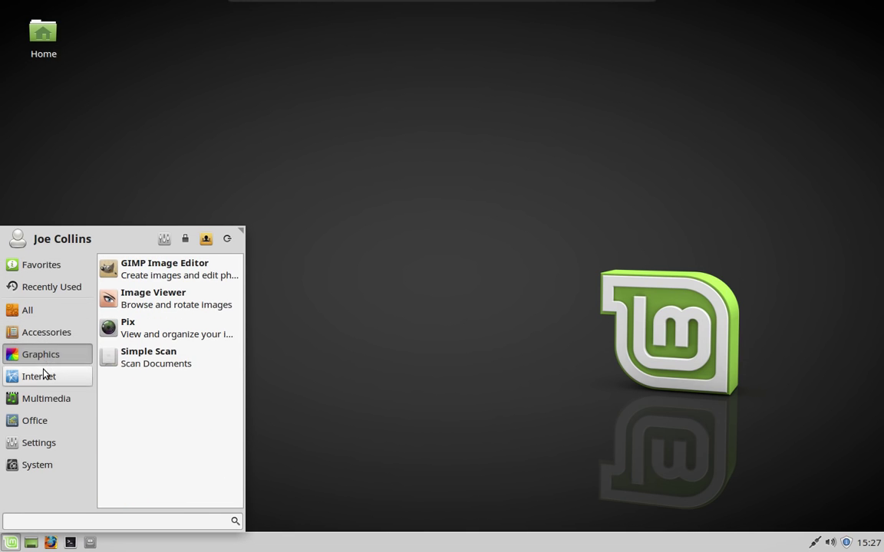
pyautogui.click(38, 386)
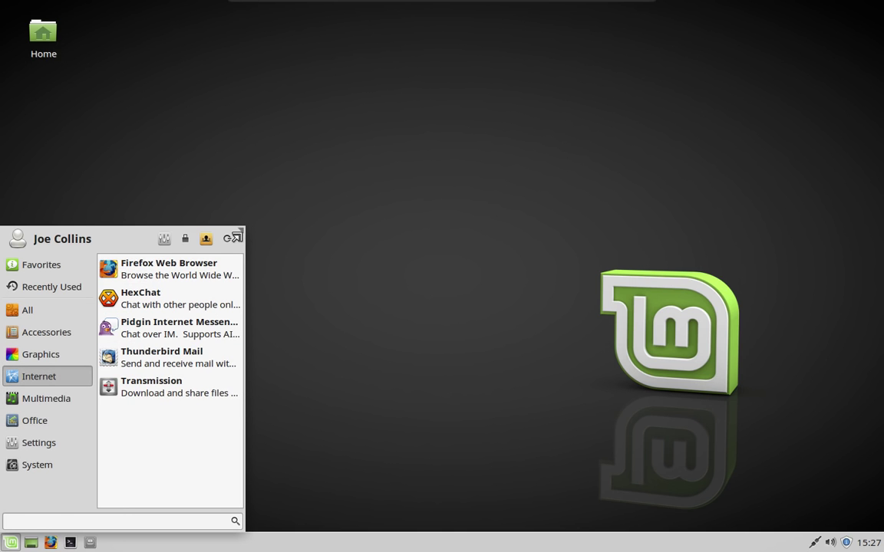
pyautogui.moveTo(240, 229); pyautogui.dragTo(276, 132)
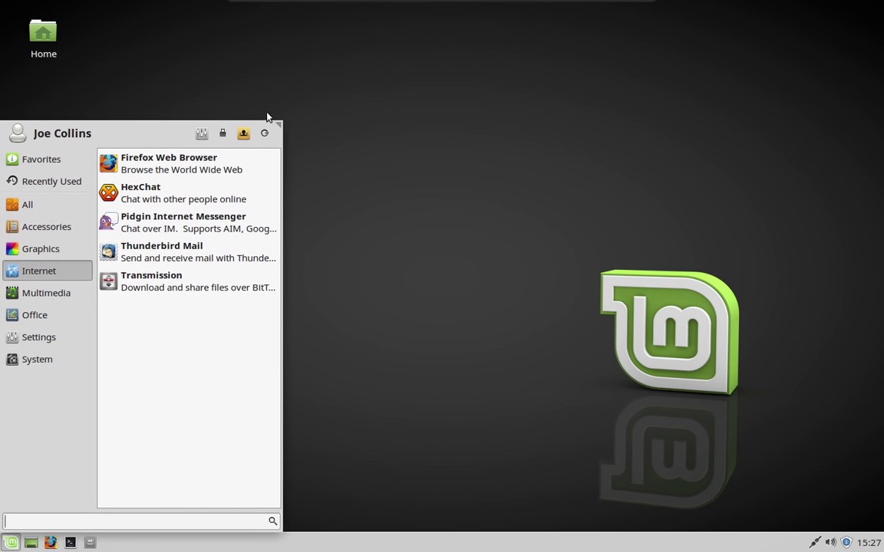
pyautogui.moveTo(278, 134); pyautogui.dragTo(267, 219)
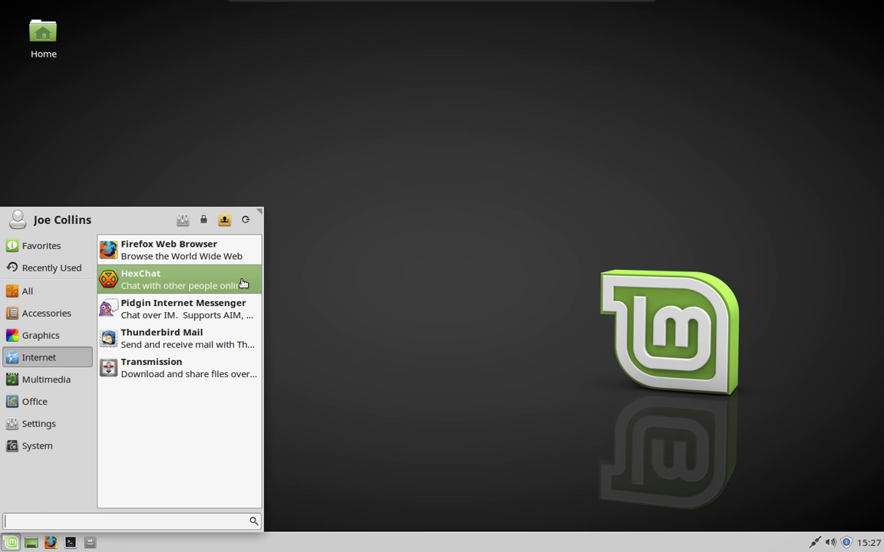
pyautogui.click(250, 116)
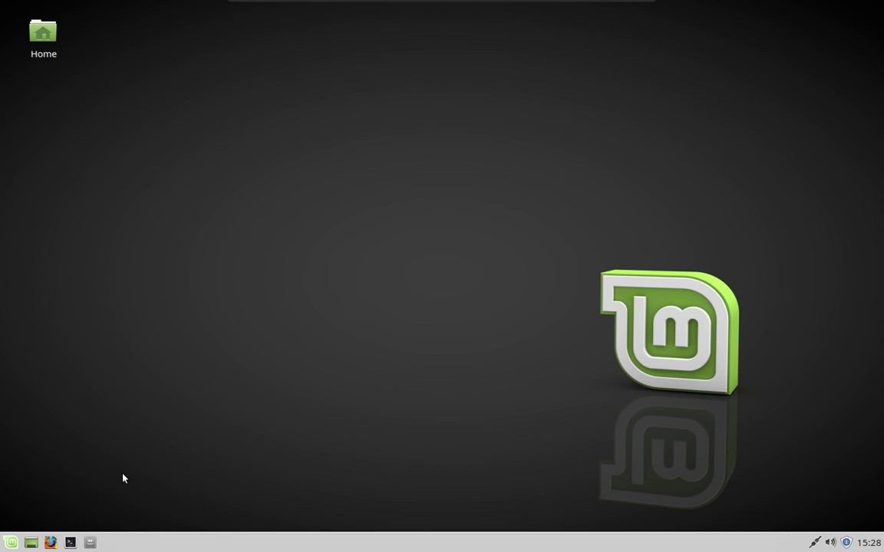
# Check the file manager's name and version in its About information, then close the file manager.
pyautogui.click(89, 543)
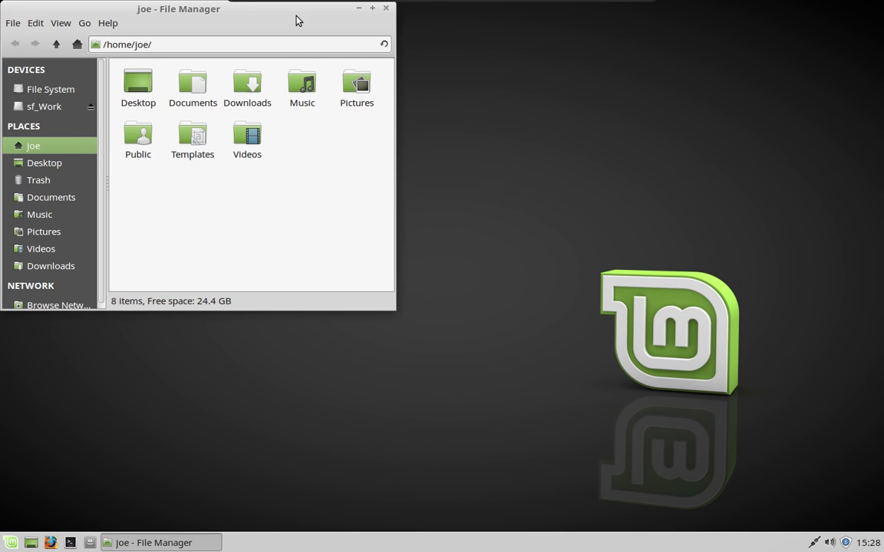
pyautogui.moveTo(295, 19); pyautogui.dragTo(528, 124)
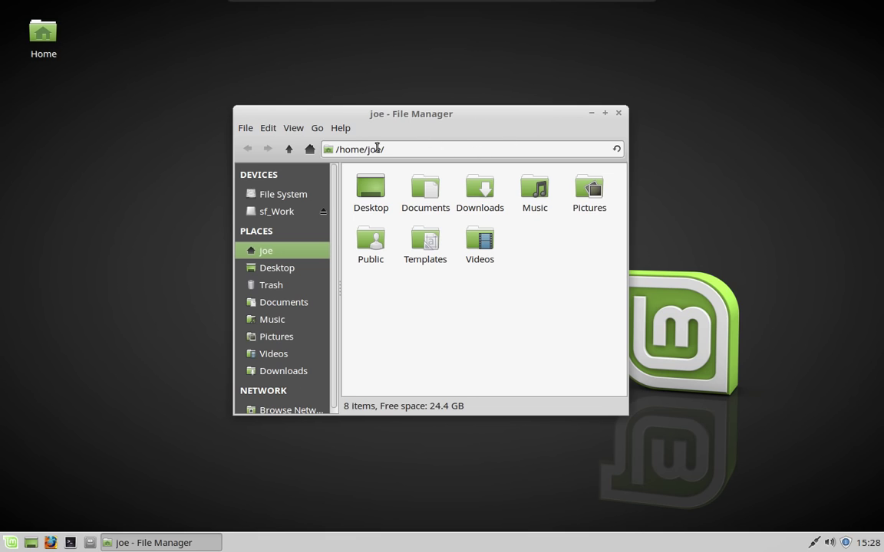
pyautogui.click(340, 129)
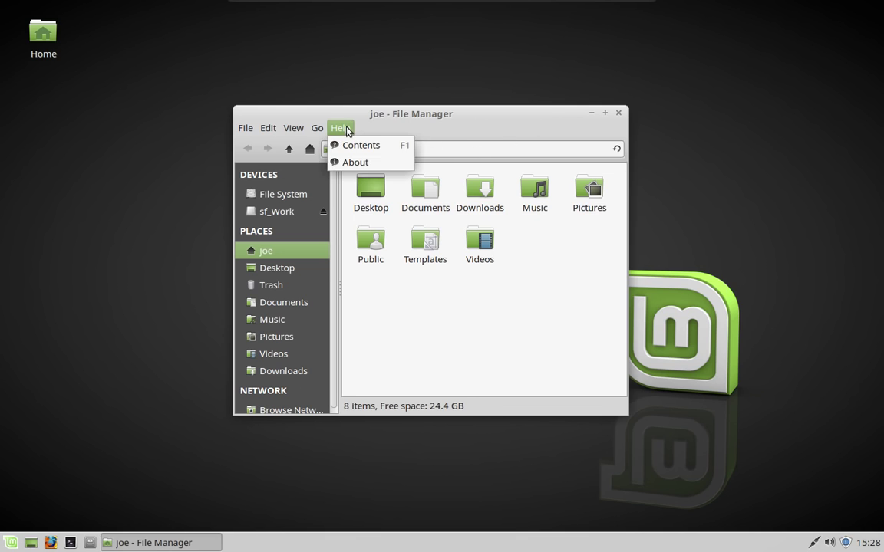
pyautogui.click(361, 162)
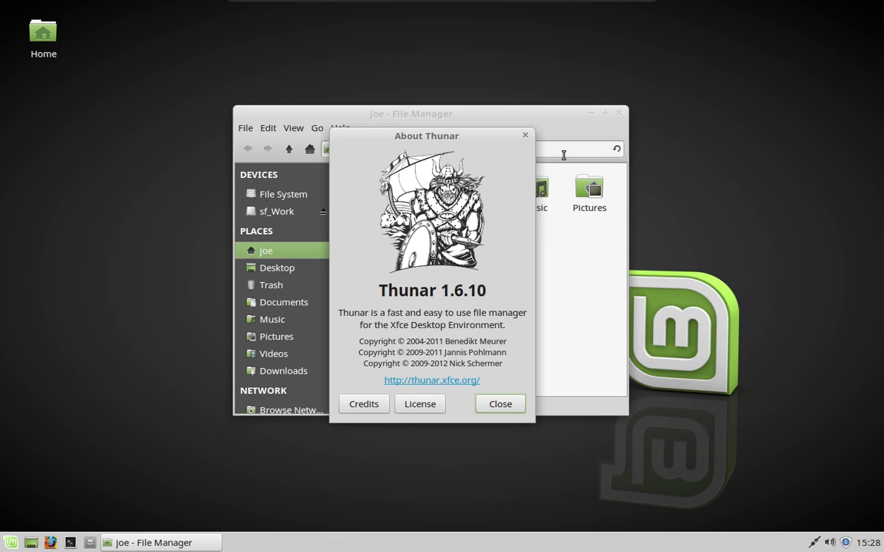
pyautogui.click(525, 138)
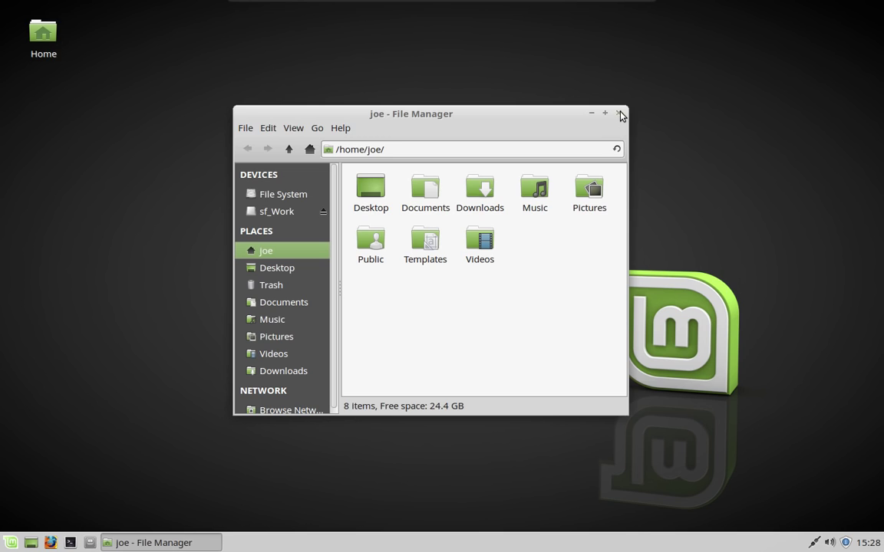
pyautogui.click(618, 114)
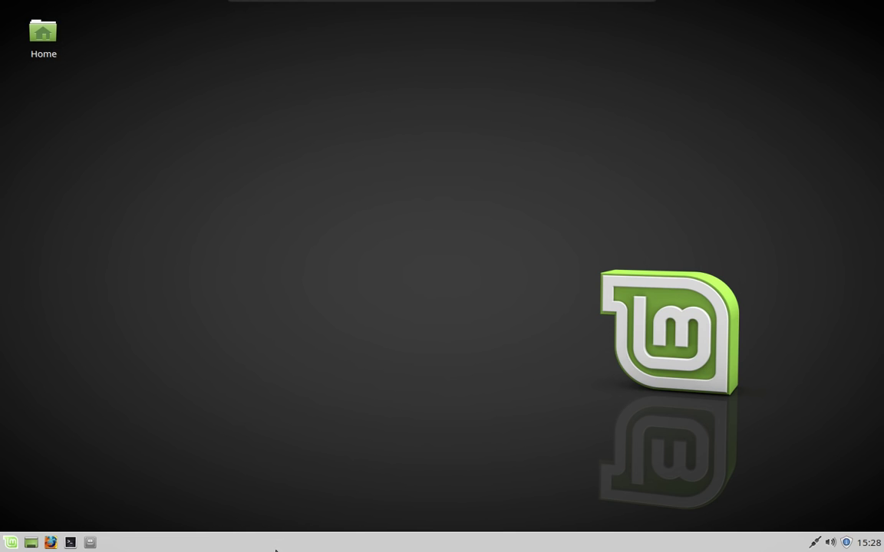
# View the available network connection options and the sound volume controls without changing them.
pyautogui.click(813, 544)
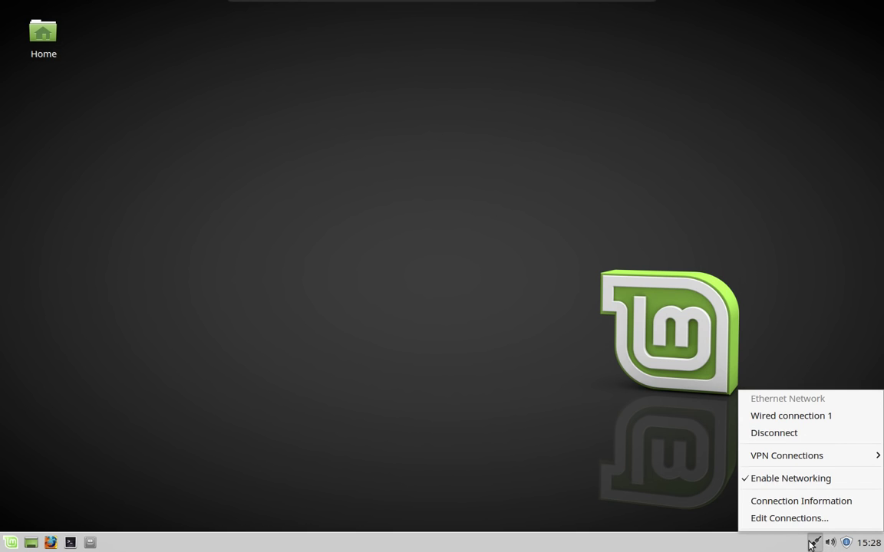
pyautogui.click(661, 462)
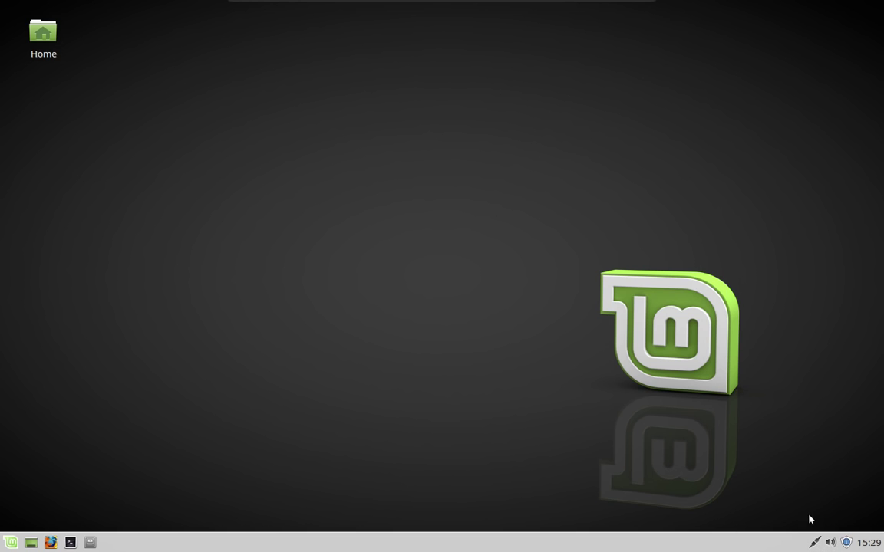
pyautogui.click(830, 543)
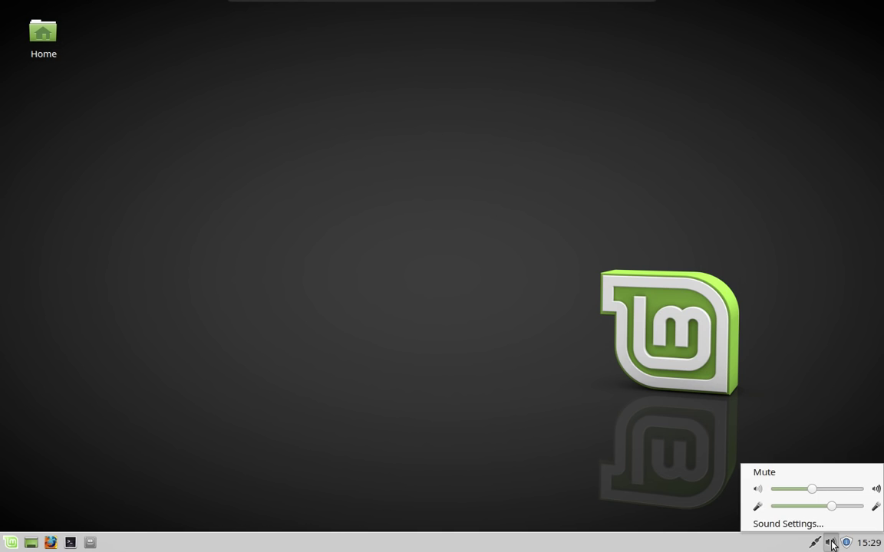
pyautogui.click(627, 434)
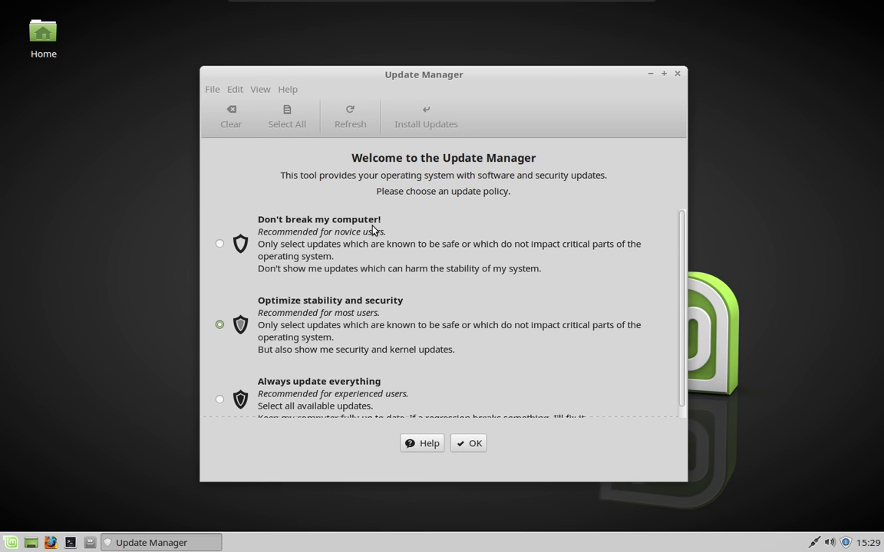
# In the Update Manager, accept the Optimize stability and security policy and open the local mirror configuration, authenticating with the account password.
pyautogui.scroll(-1, 385, 235)
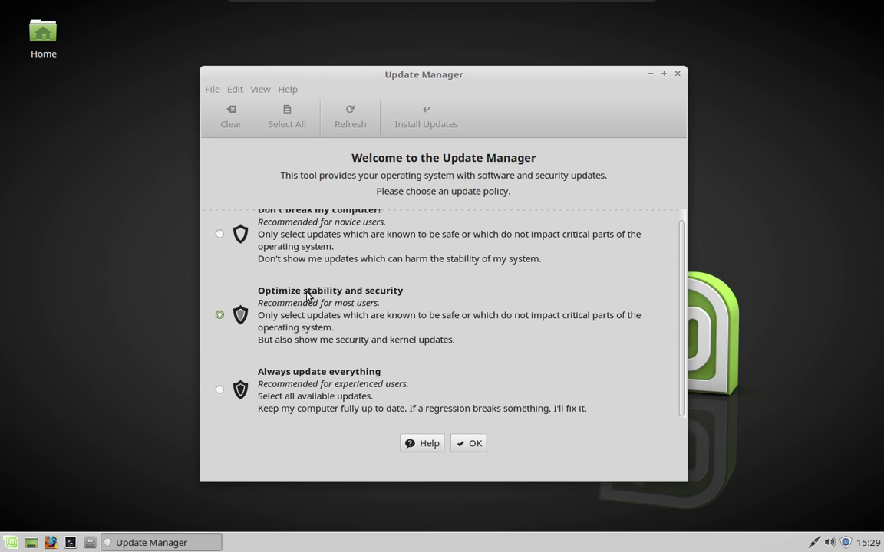
pyautogui.click(475, 445)
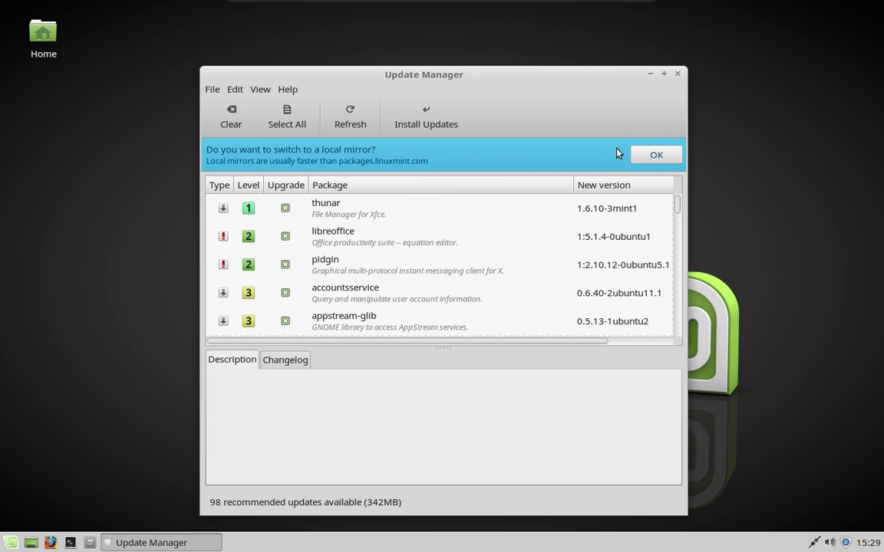
pyautogui.click(658, 156)
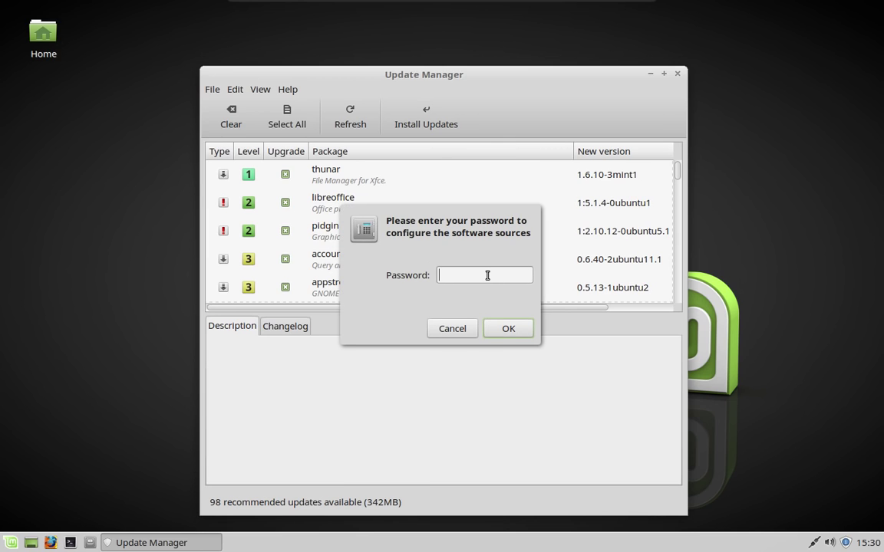
pyautogui.write('********')
pyautogui.press('Return')
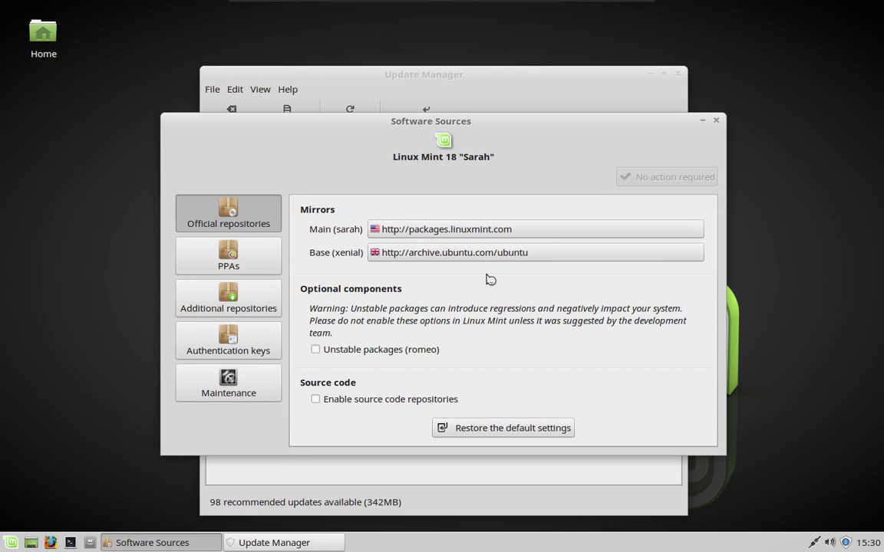
# Switch the main (sarah) software mirror to the James Madison University server in the United States.
pyautogui.click(515, 232)
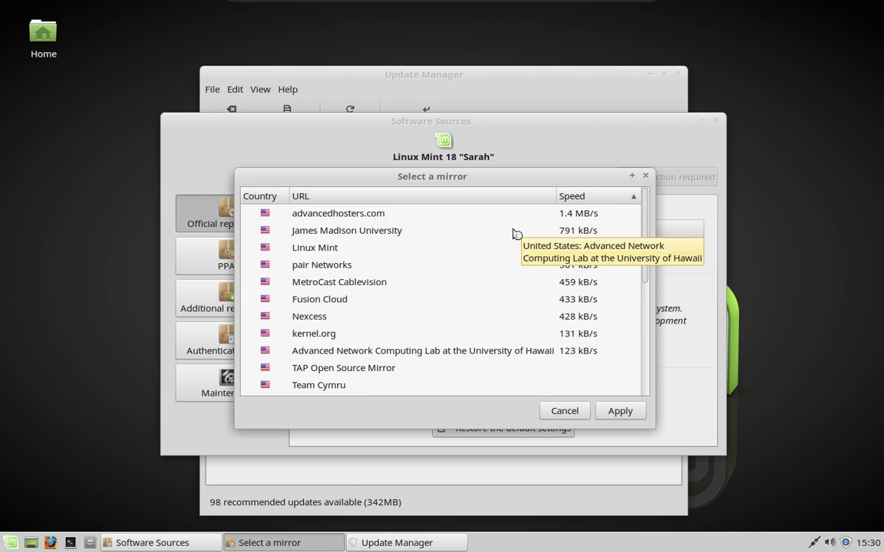
pyautogui.click(405, 232)
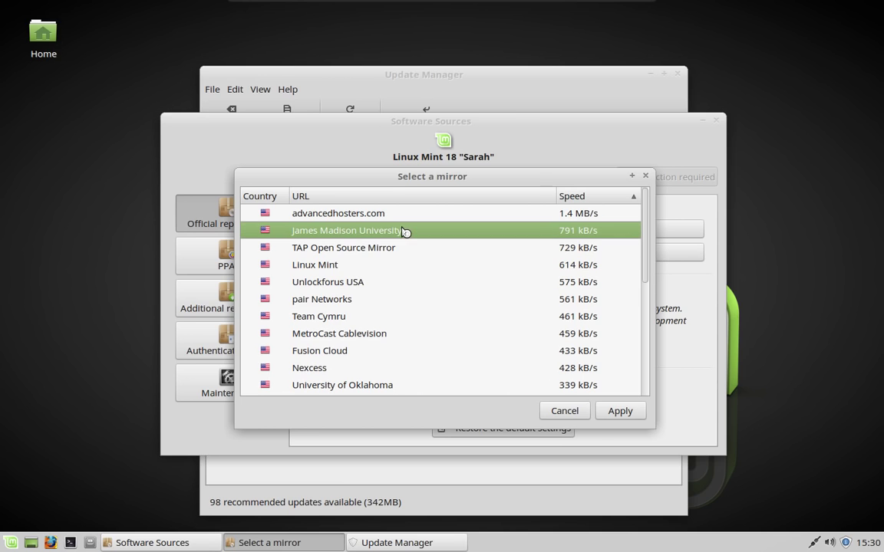
pyautogui.click(620, 415)
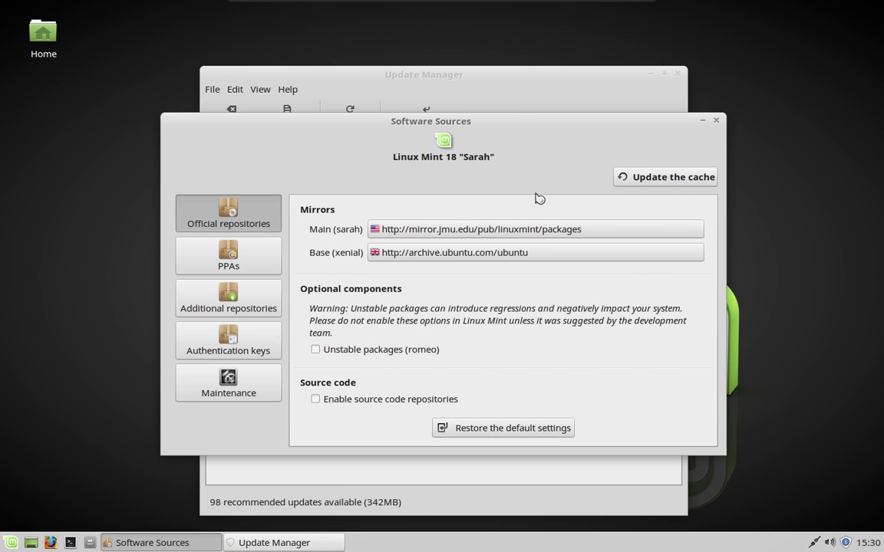
pyautogui.click(529, 254)
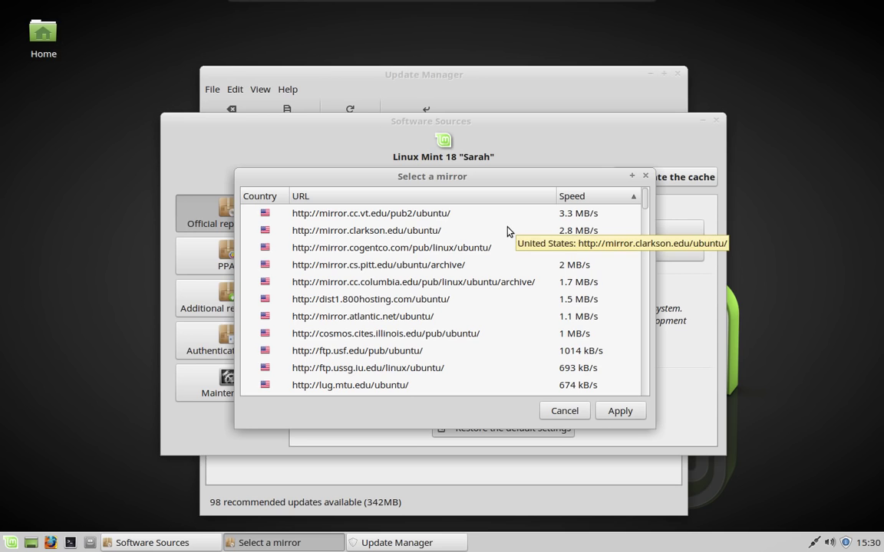
pyautogui.click(442, 217)
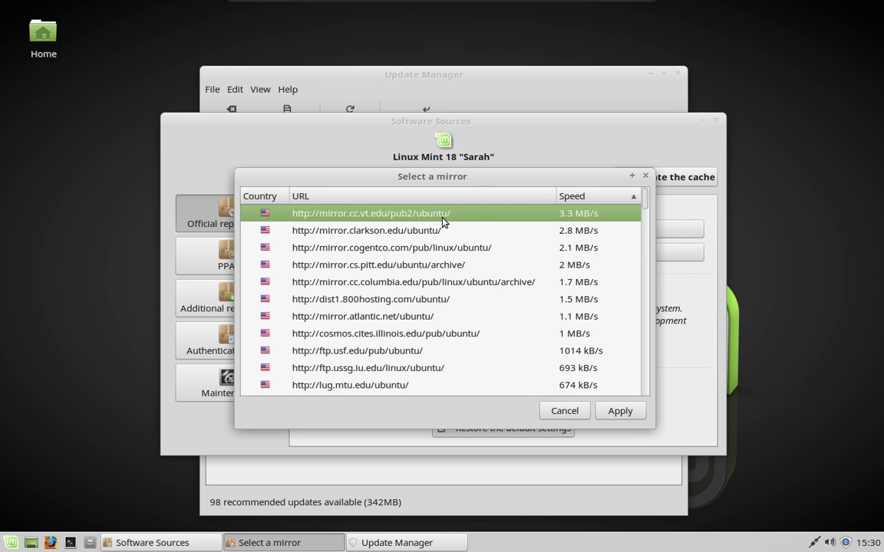
pyautogui.click(630, 412)
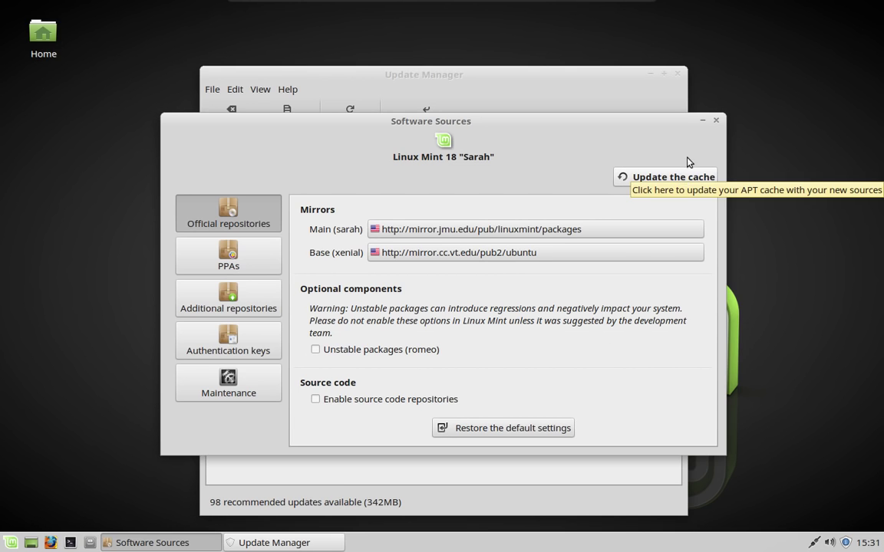
pyautogui.click(716, 121)
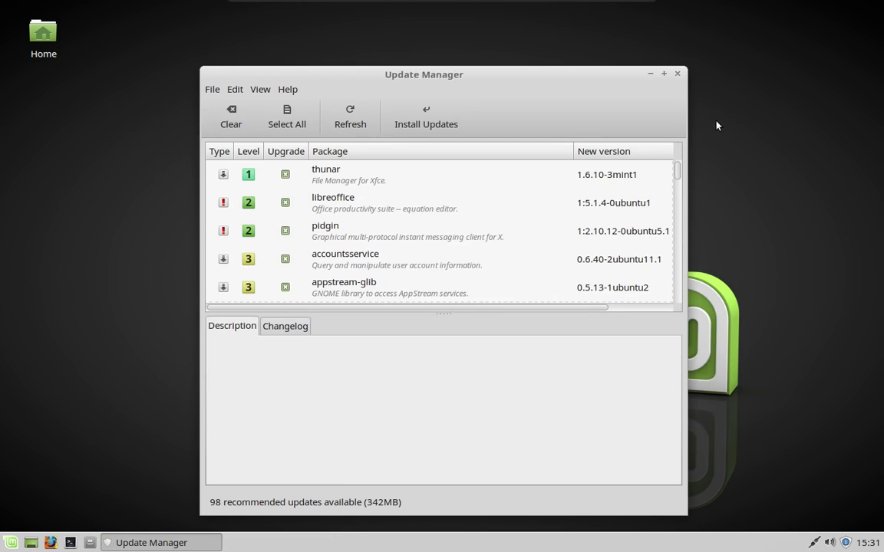
pyautogui.click(677, 75)
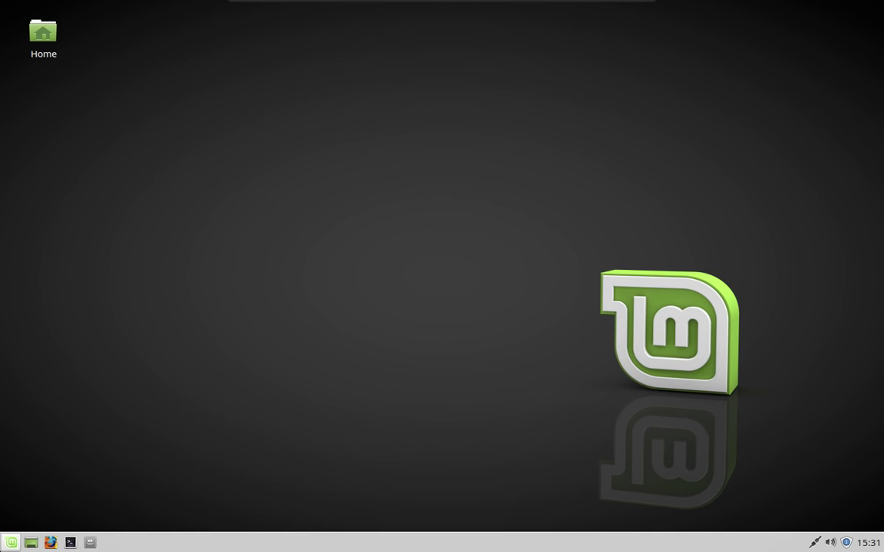
# Open the desktop's Appearance settings and apply the Mint-Y-Dark style.
pyautogui.click(11, 543)
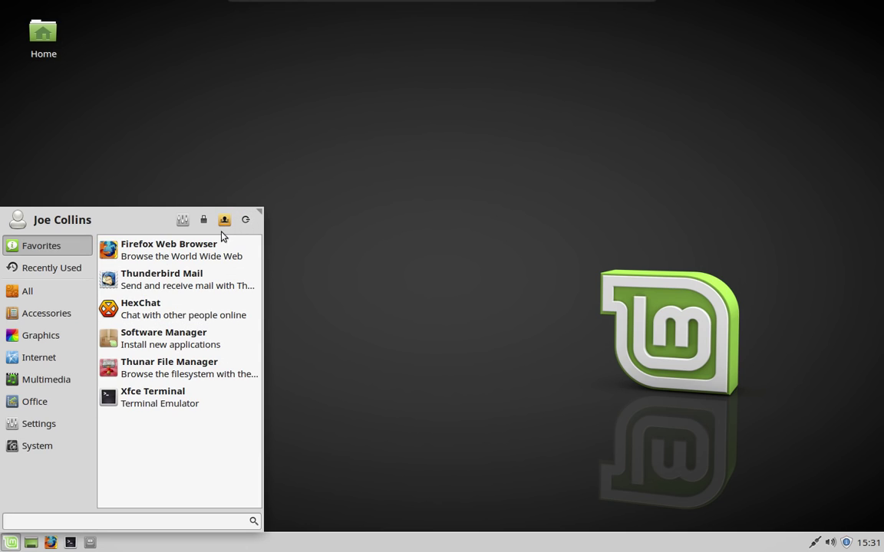
pyautogui.click(182, 223)
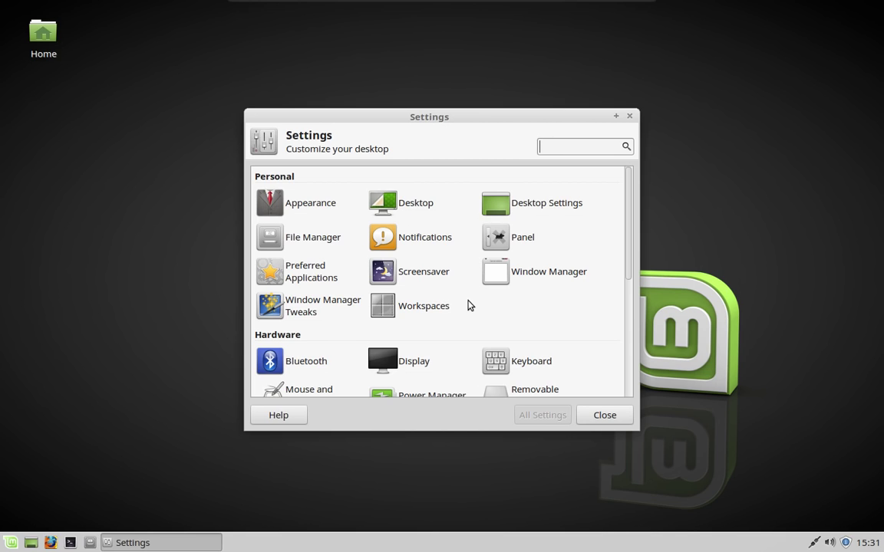
pyautogui.click(311, 203)
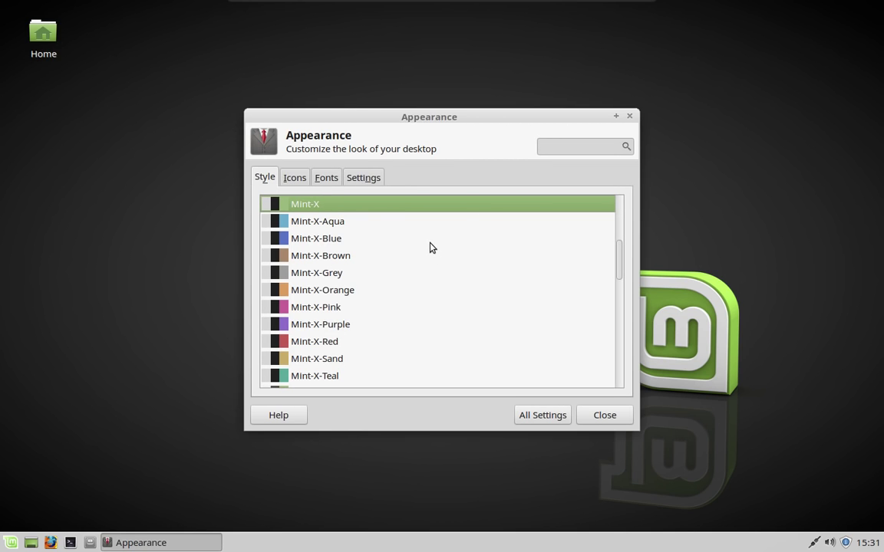
pyautogui.scroll(-5, 430, 247)
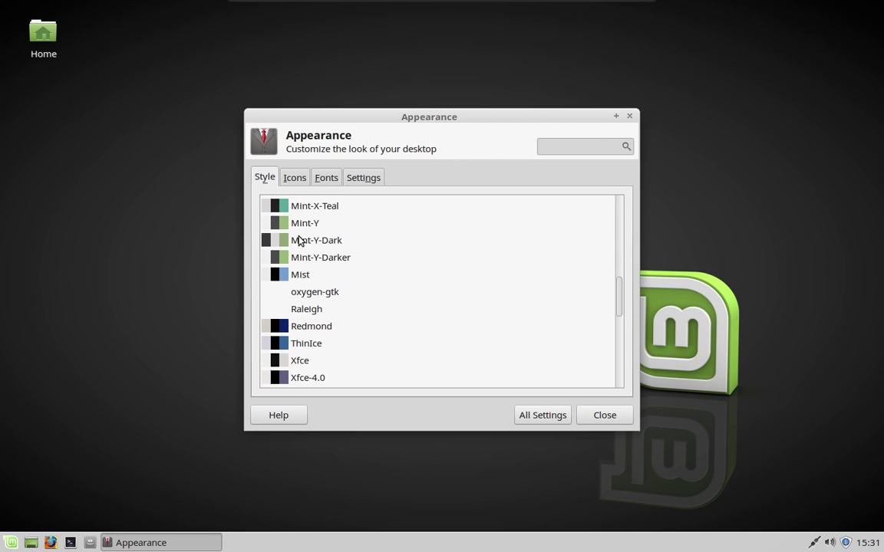
pyautogui.click(300, 241)
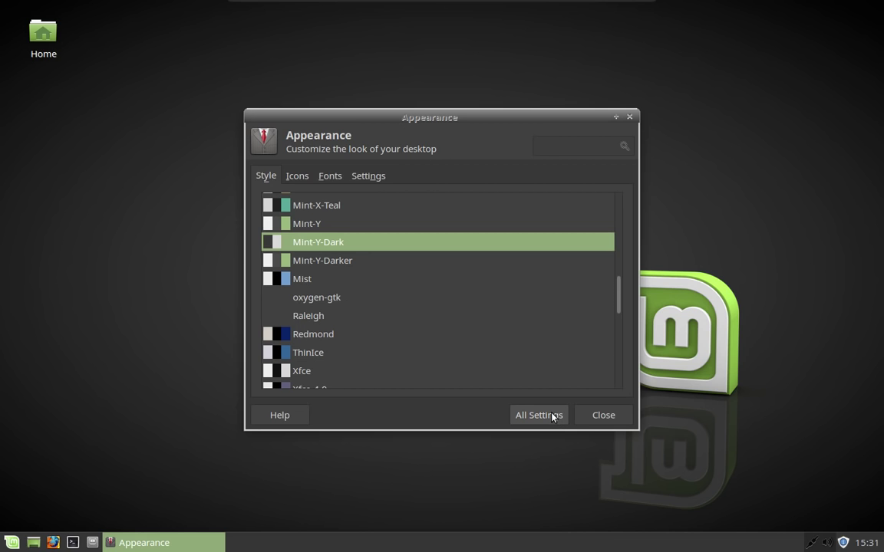
# Try the oxygen-gtk and Mist styles from the style list, and switch back to Mint-Y-Dark.
pyautogui.scroll(-3, 384, 339)
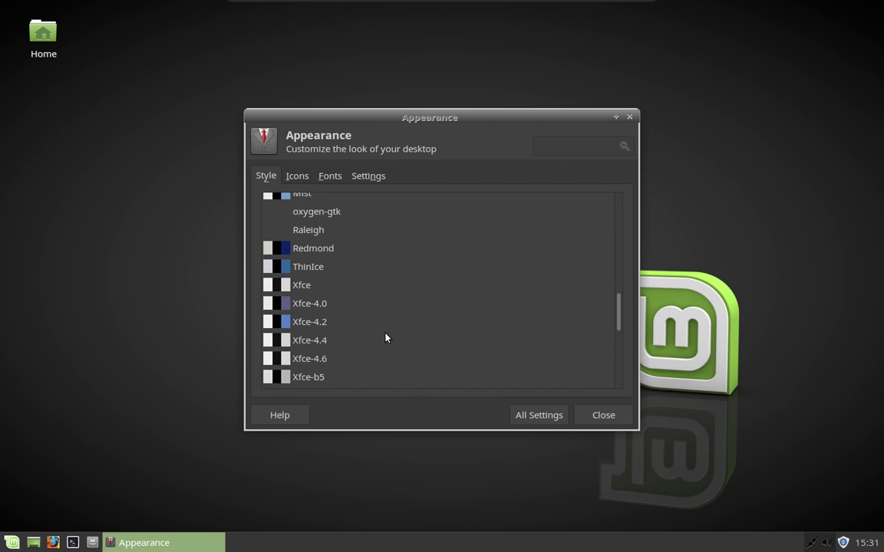
pyautogui.scroll(-2, 386, 337)
pyautogui.scroll(-5, 386, 337)
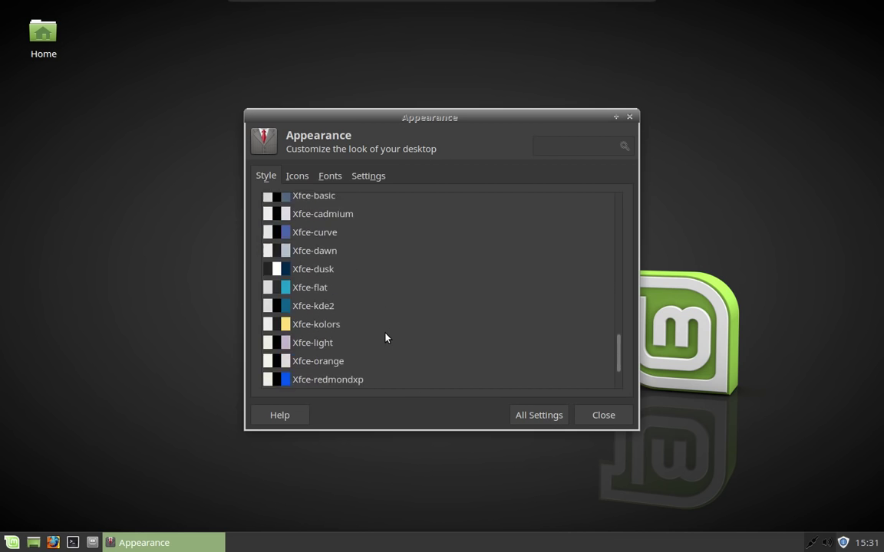
pyautogui.scroll(5, 386, 338)
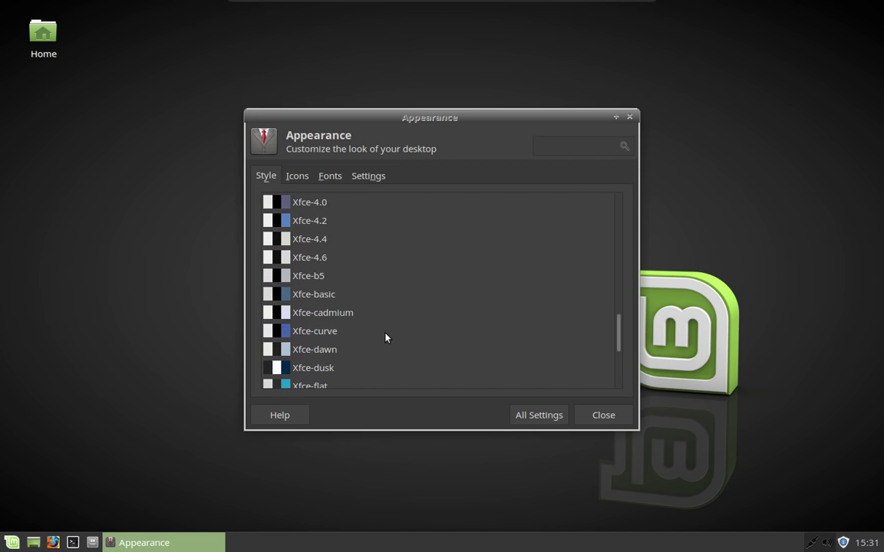
pyautogui.scroll(3, 386, 337)
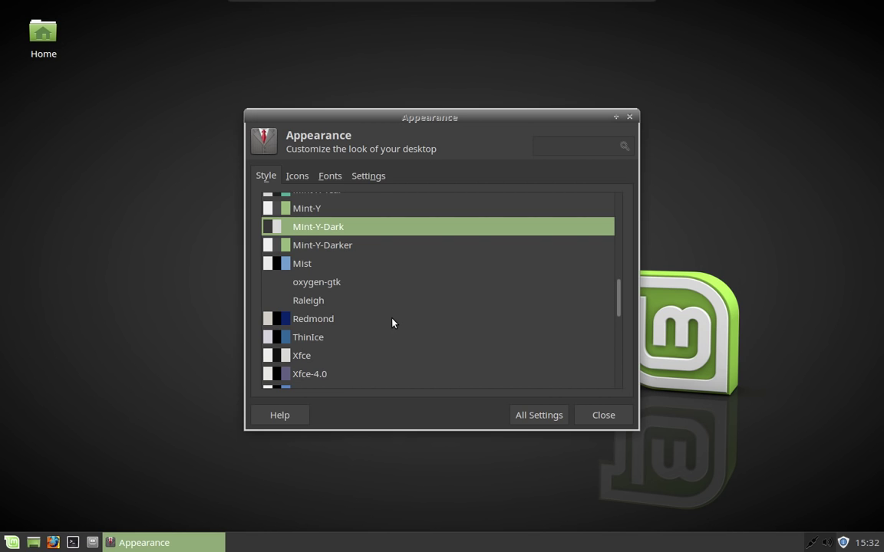
pyautogui.click(335, 287)
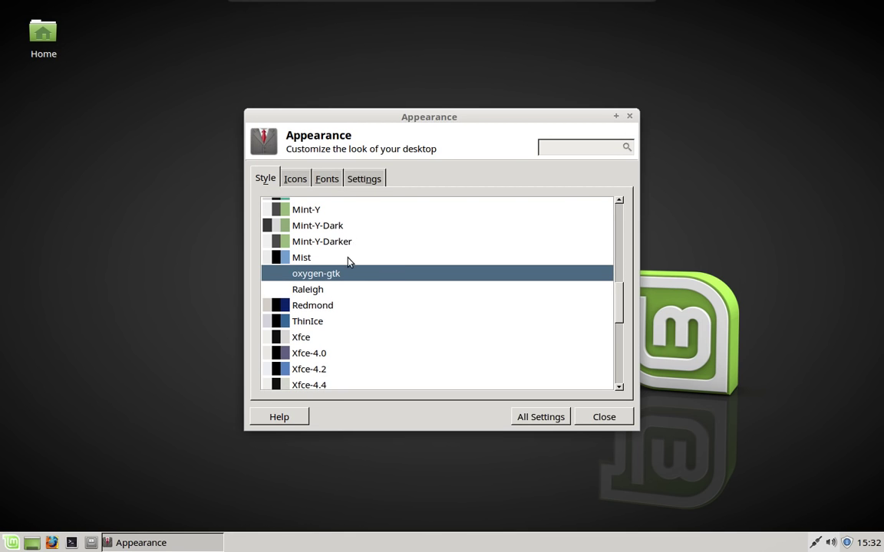
pyautogui.click(348, 259)
pyautogui.click(362, 227)
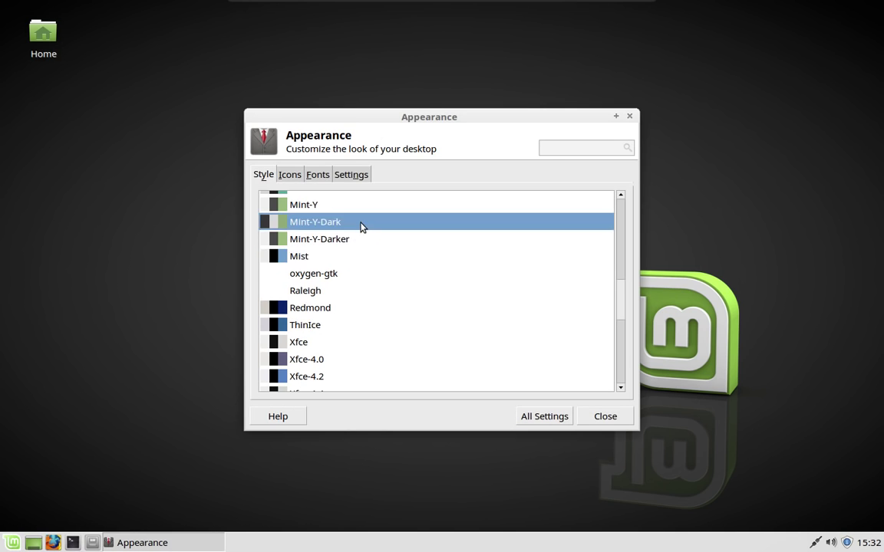
# Look through the other available styles, from the Arc and Mint-X colour variants to the Xfce ones.
pyautogui.scroll(3, 414, 263)
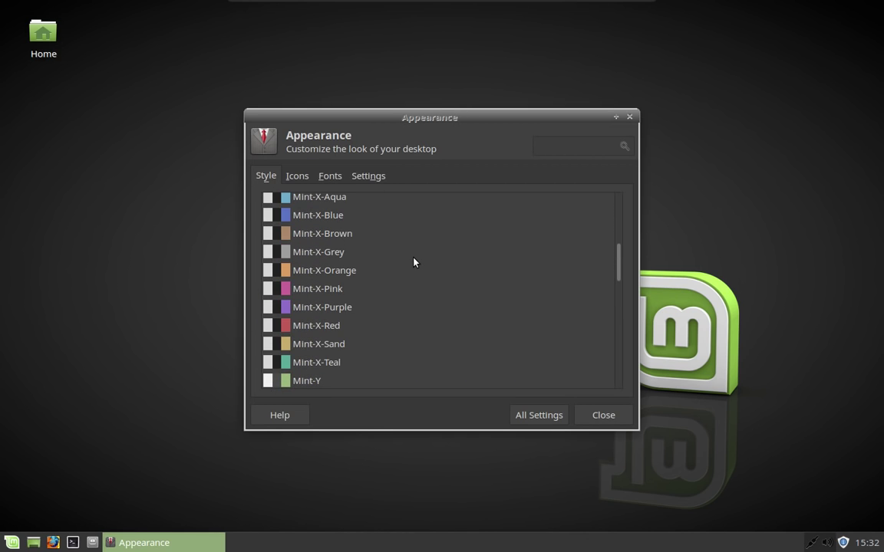
pyautogui.scroll(5, 413, 262)
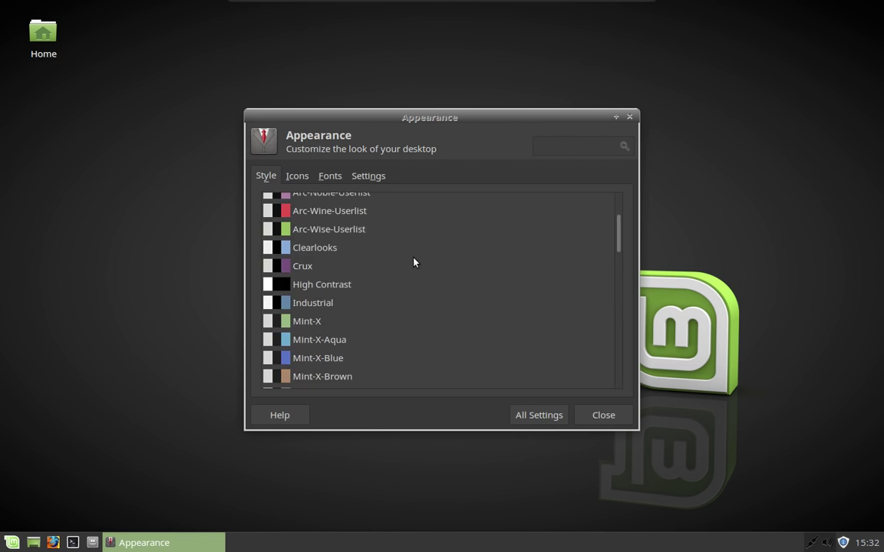
pyautogui.scroll(2, 413, 262)
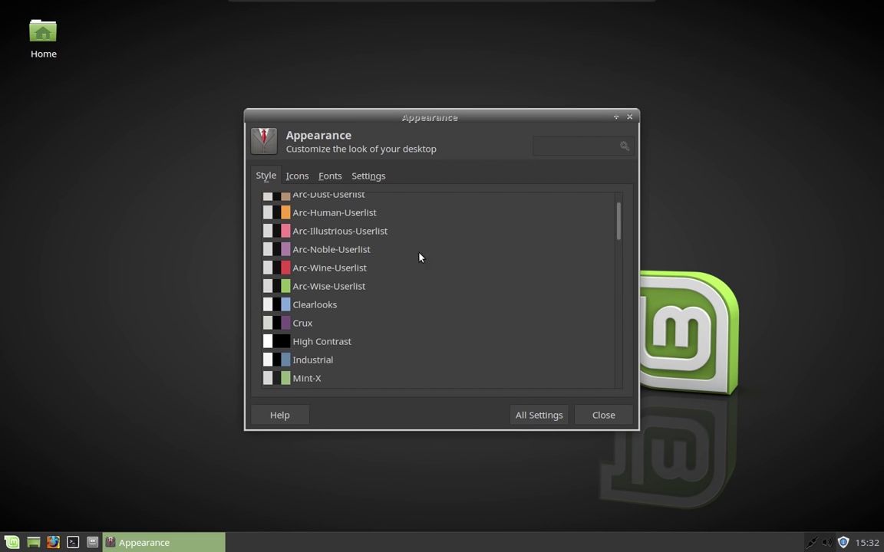
pyautogui.scroll(1, 464, 262)
pyautogui.scroll(-5, 464, 264)
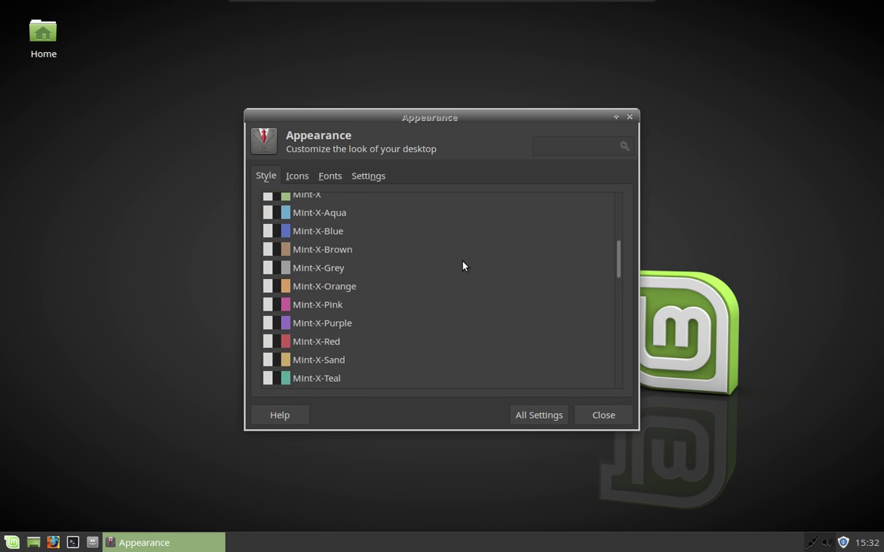
pyautogui.scroll(-10, 463, 266)
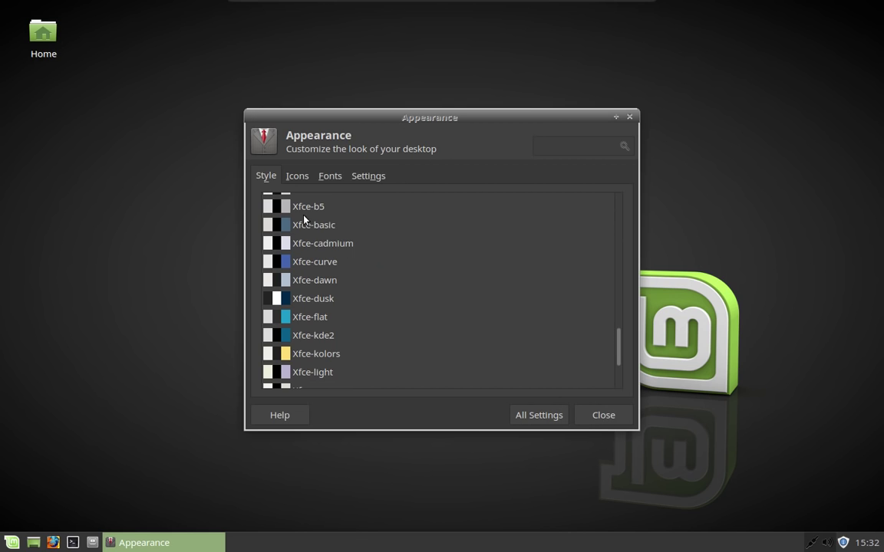
# Review the installed icon themes and apply the GNOME icon theme.
pyautogui.click(297, 177)
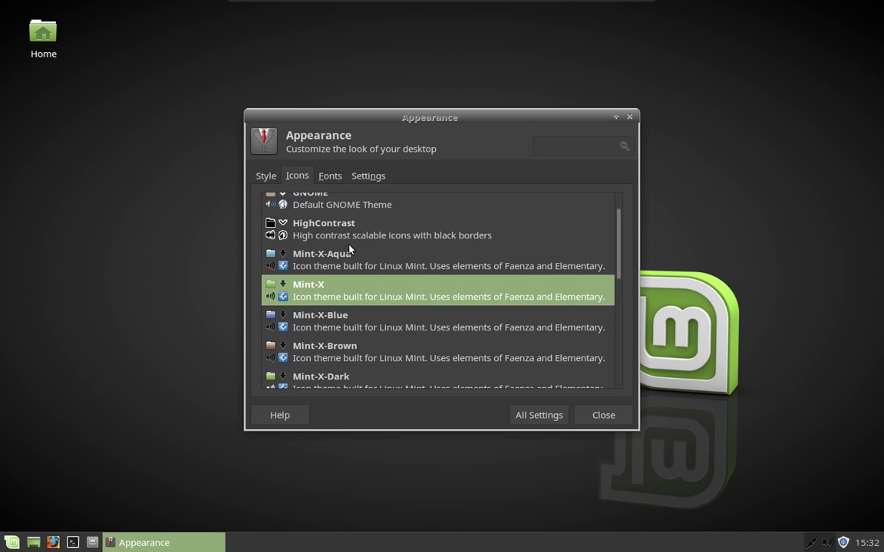
pyautogui.scroll(-5, 417, 292)
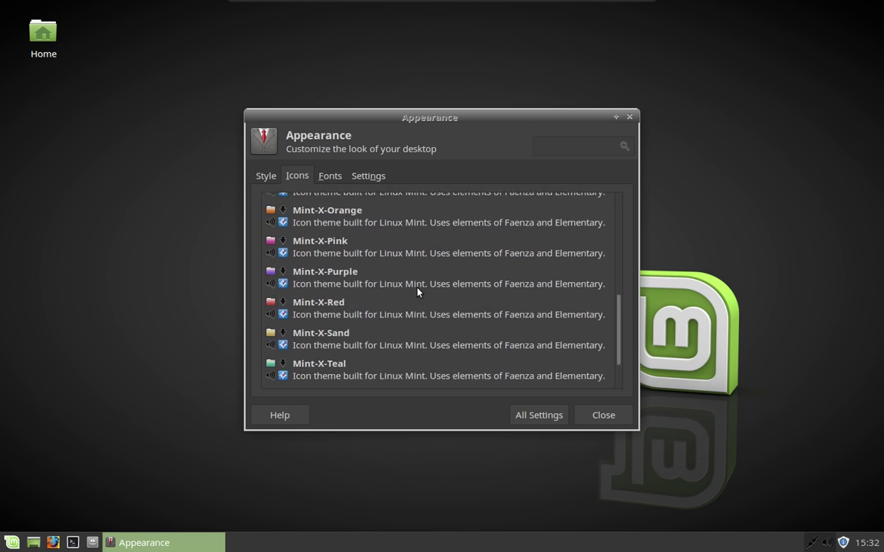
pyautogui.scroll(5, 417, 291)
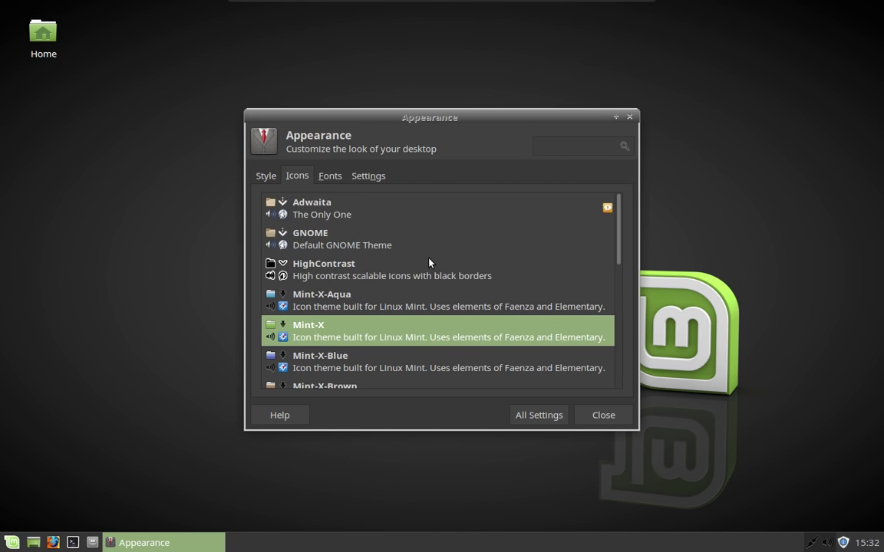
pyautogui.scroll(-3, 429, 262)
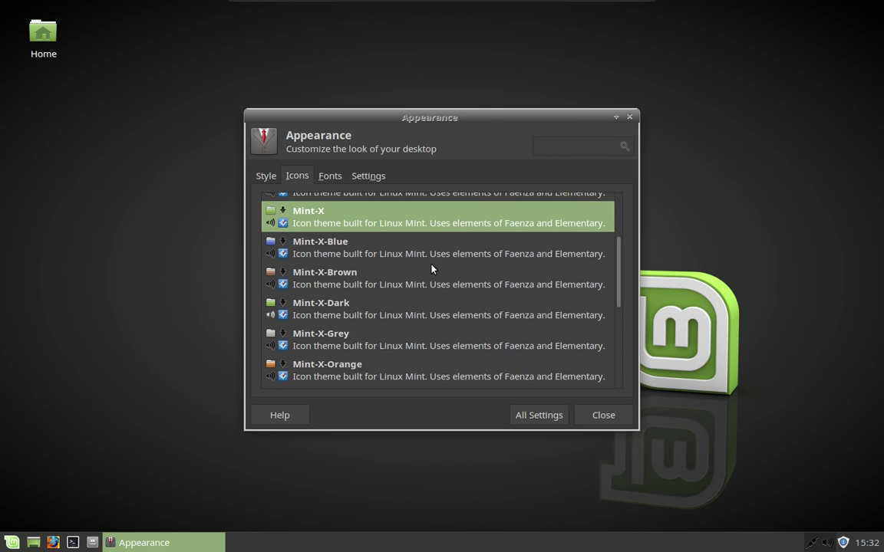
pyautogui.scroll(-5, 422, 309)
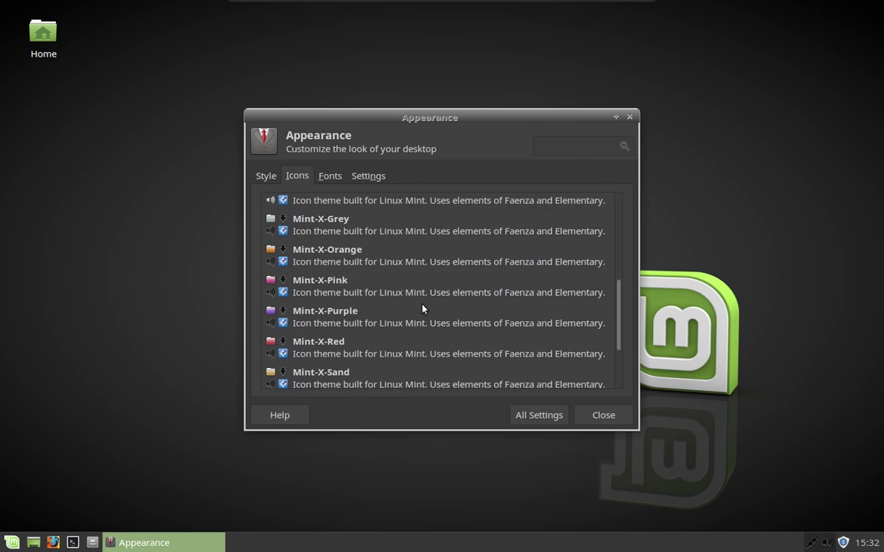
pyautogui.scroll(5, 421, 309)
pyautogui.scroll(3, 422, 309)
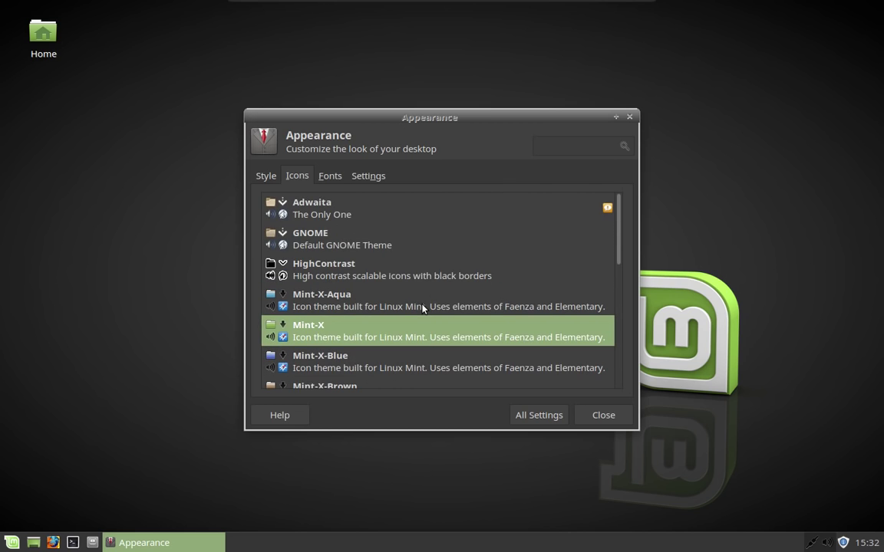
pyautogui.click(390, 241)
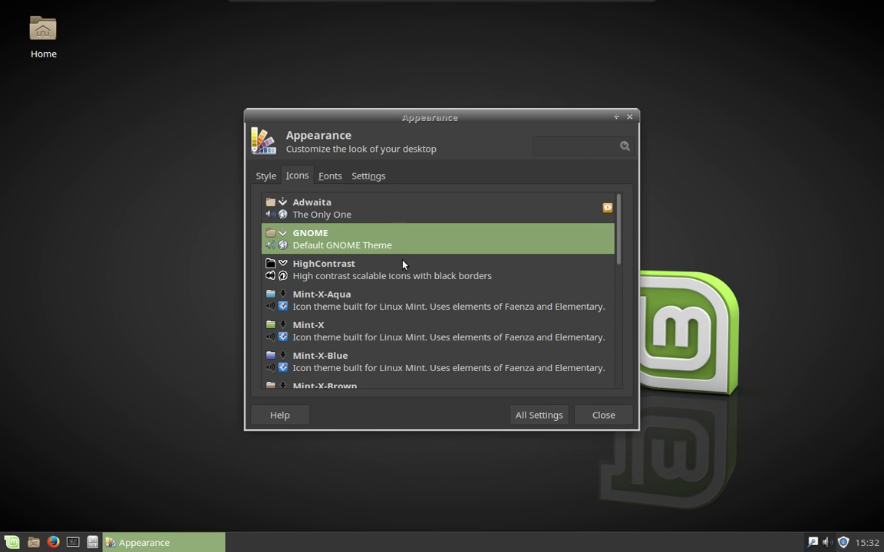
# Review the font rendering options and the toolbar, menu and event sound options, and return to the overview of all settings.
pyautogui.click(339, 178)
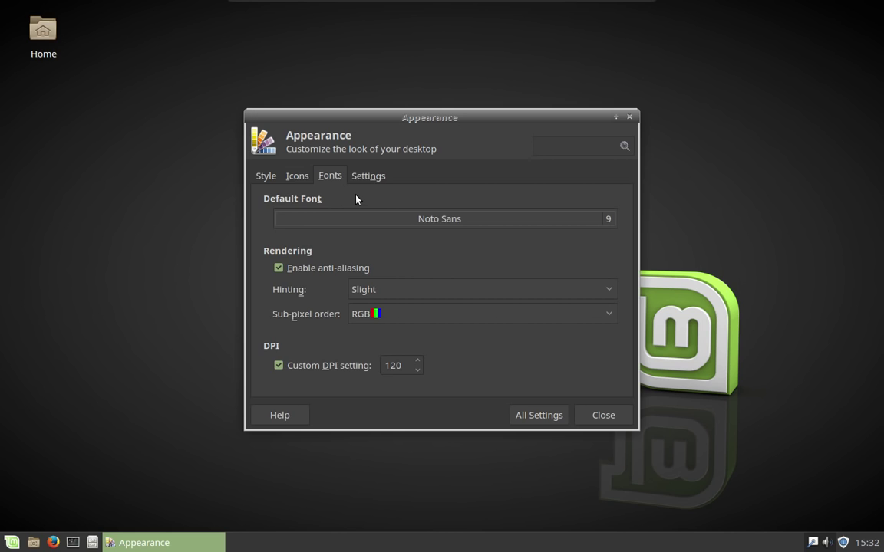
pyautogui.click(377, 179)
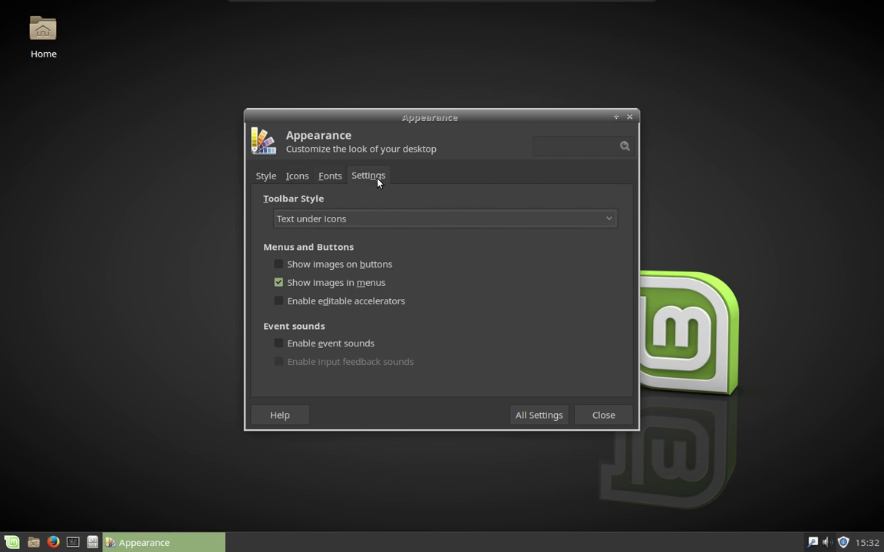
pyautogui.click(263, 177)
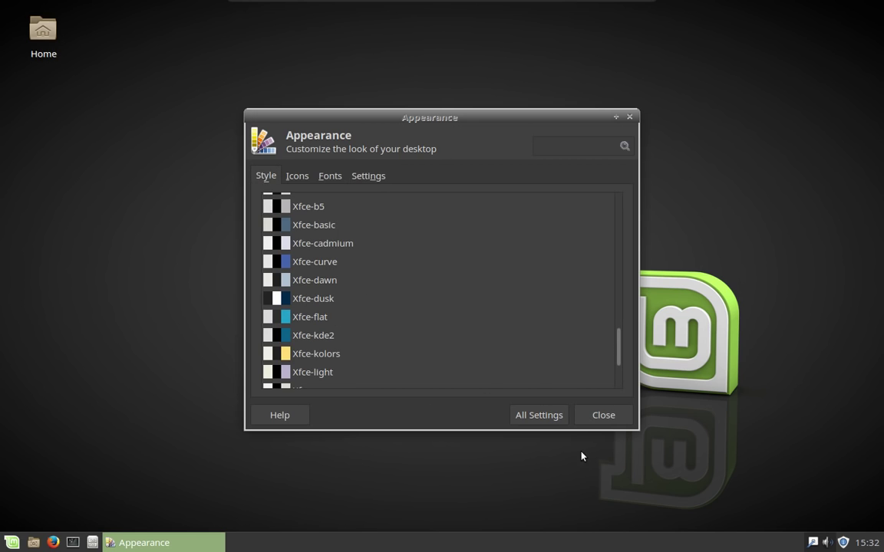
pyautogui.click(546, 414)
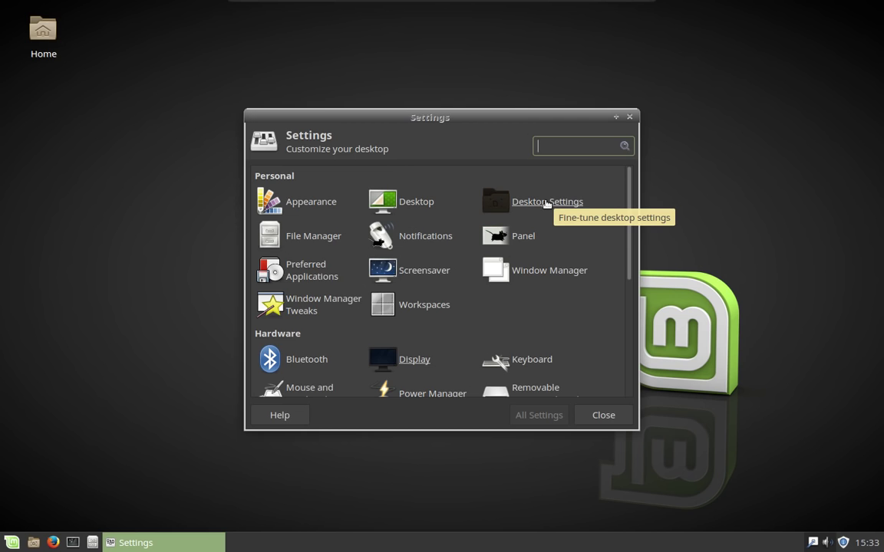
# Open the desktop background settings, look through the wallpapers, and enlarge and reposition the window so all background options are visible.
pyautogui.click(414, 204)
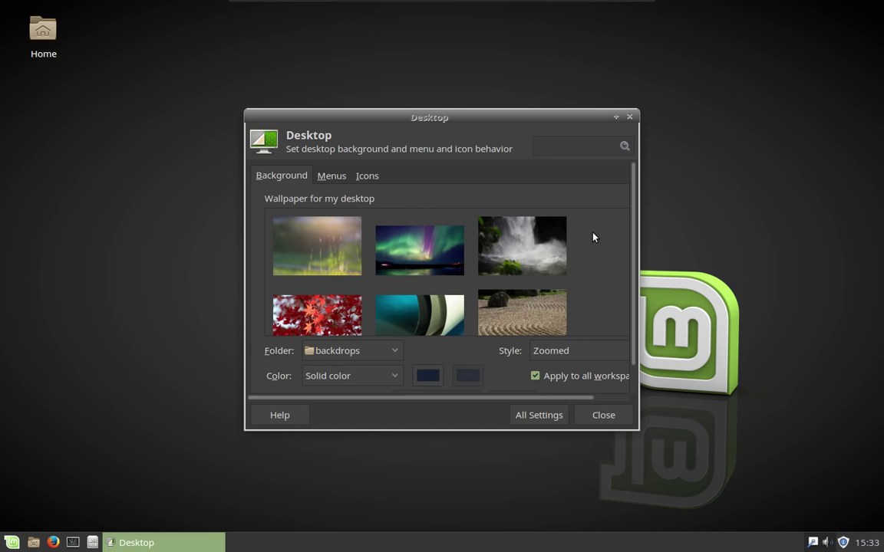
pyautogui.scroll(-10, 592, 238)
pyautogui.scroll(2, 592, 238)
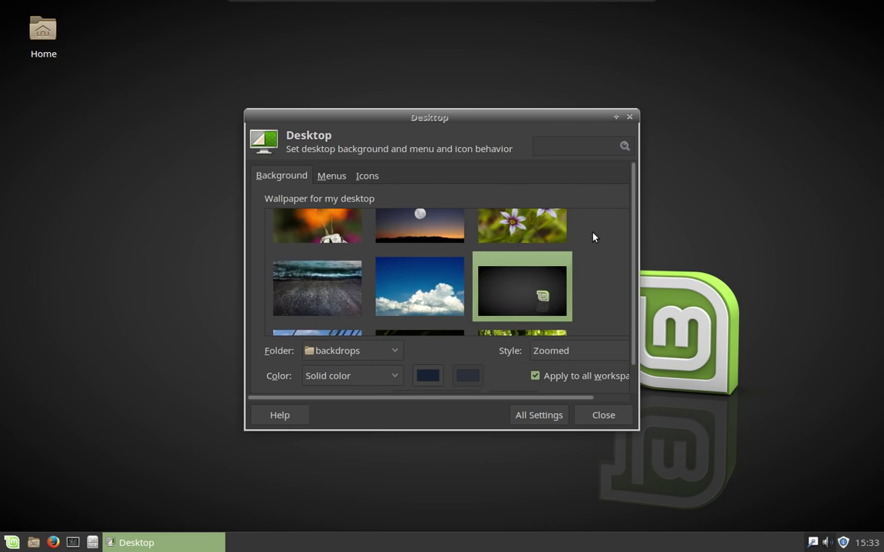
pyautogui.scroll(-6, 593, 238)
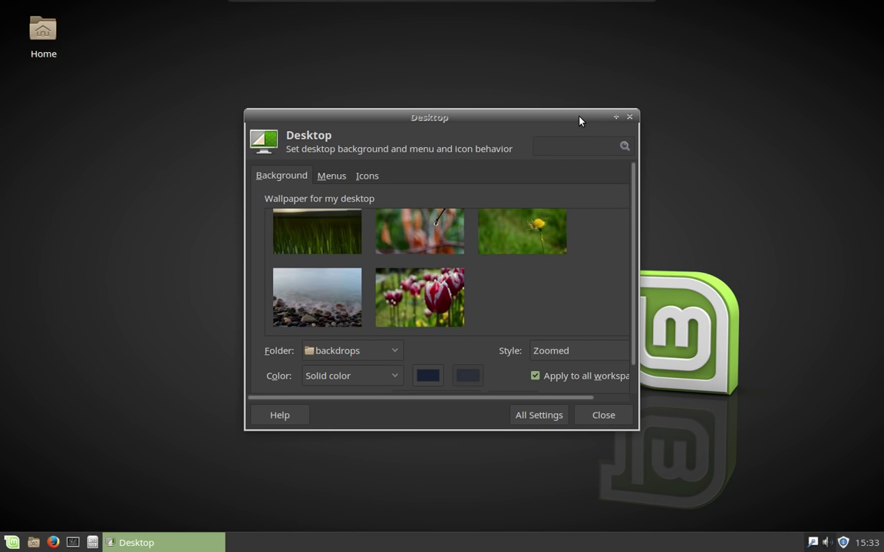
pyautogui.moveTo(579, 121); pyautogui.dragTo(572, 57)
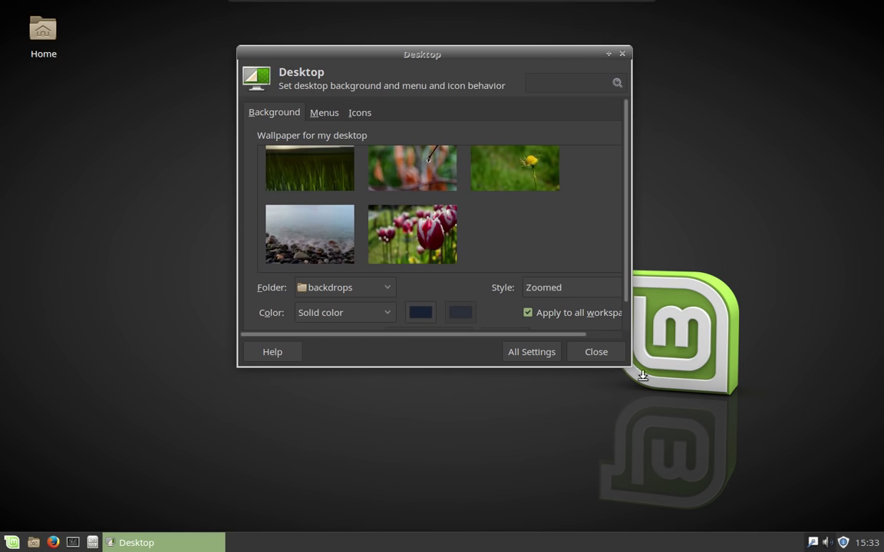
pyautogui.moveTo(629, 367); pyautogui.dragTo(756, 458)
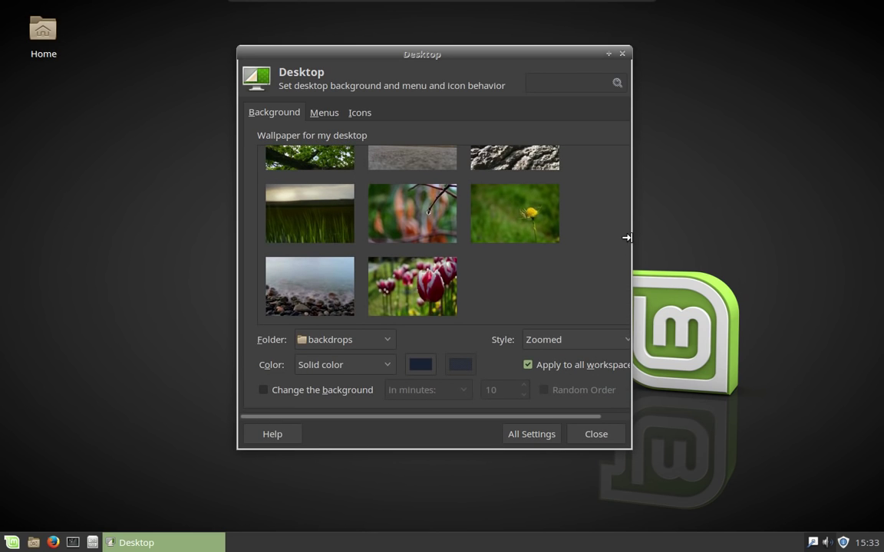
pyautogui.moveTo(627, 237); pyautogui.dragTo(756, 249)
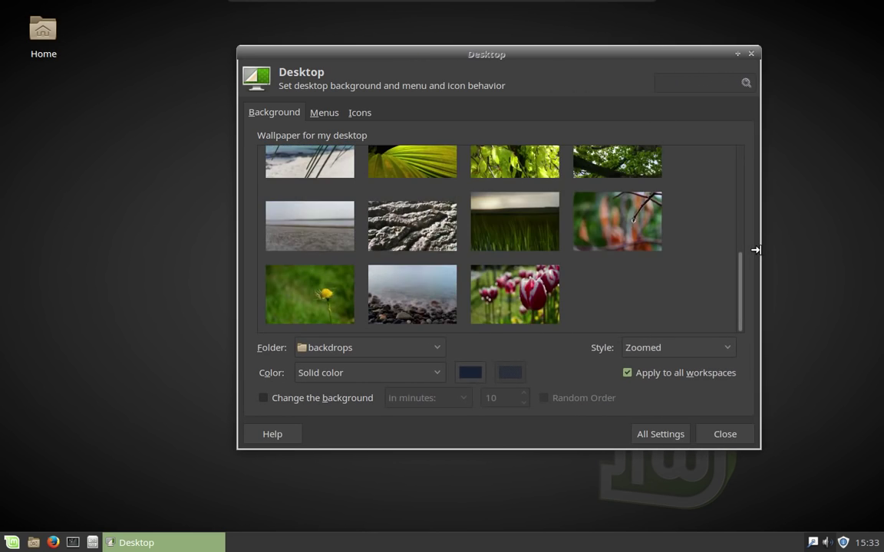
pyautogui.moveTo(555, 61); pyautogui.dragTo(445, 62)
# Set the picture of the moon above an orange dusk horizon as the desktop wallpaper.
pyautogui.scroll(6, 497, 247)
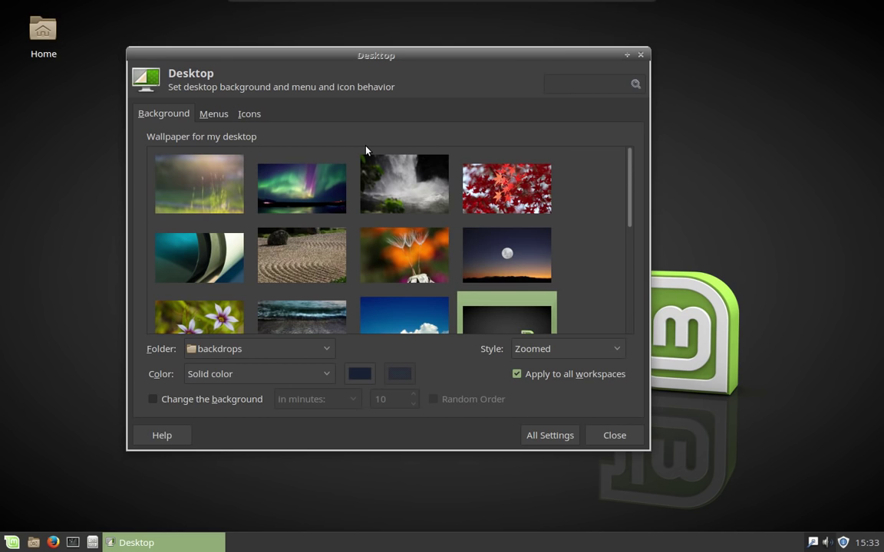
pyautogui.scroll(-4, 385, 231)
pyautogui.scroll(3, 385, 231)
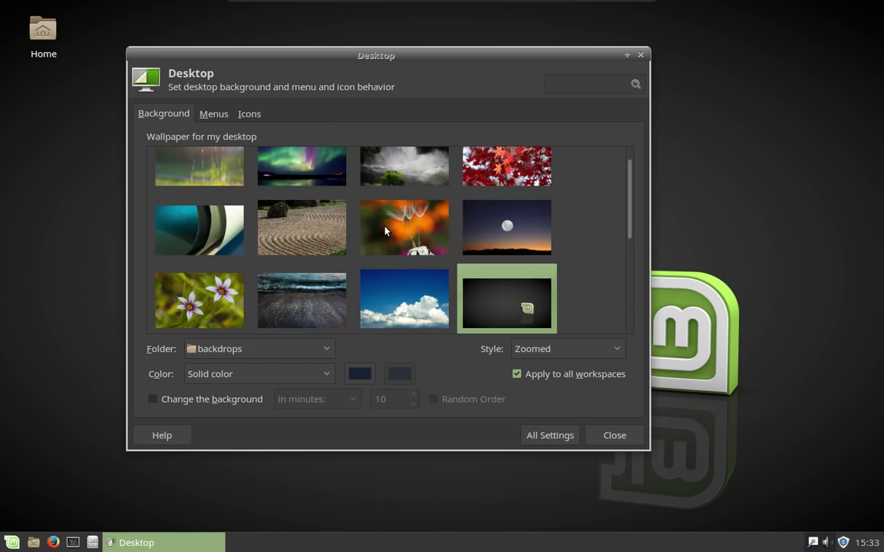
pyautogui.click(528, 224)
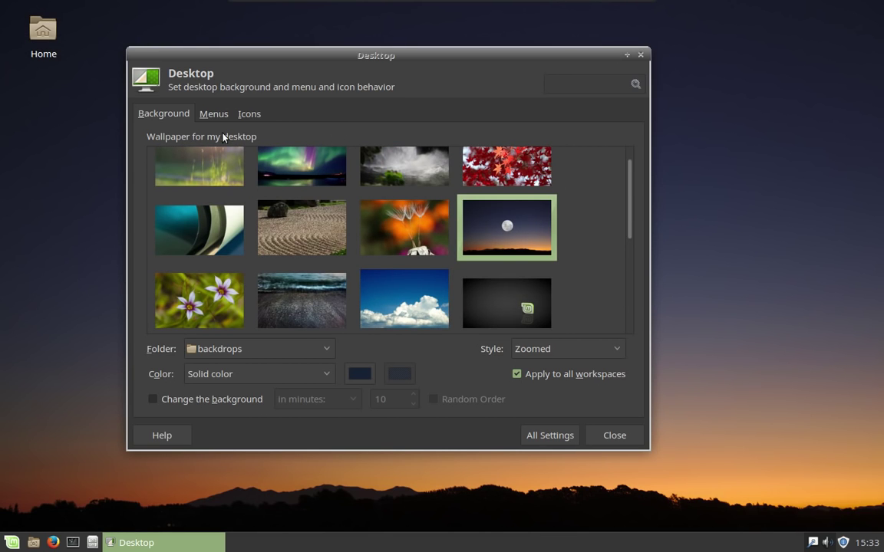
# Review the desktop menu options, enable the Trash icon on the desktop, and return to the overview of all settings.
pyautogui.click(214, 114)
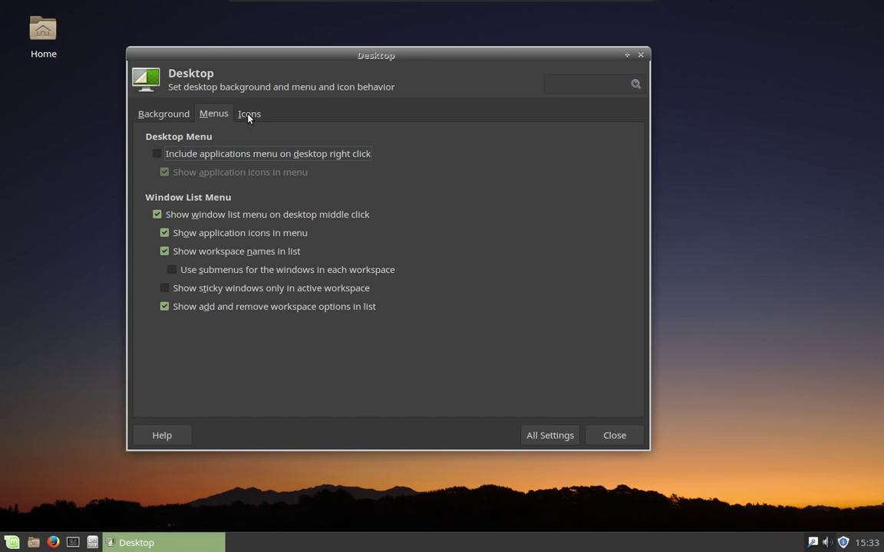
pyautogui.click(247, 116)
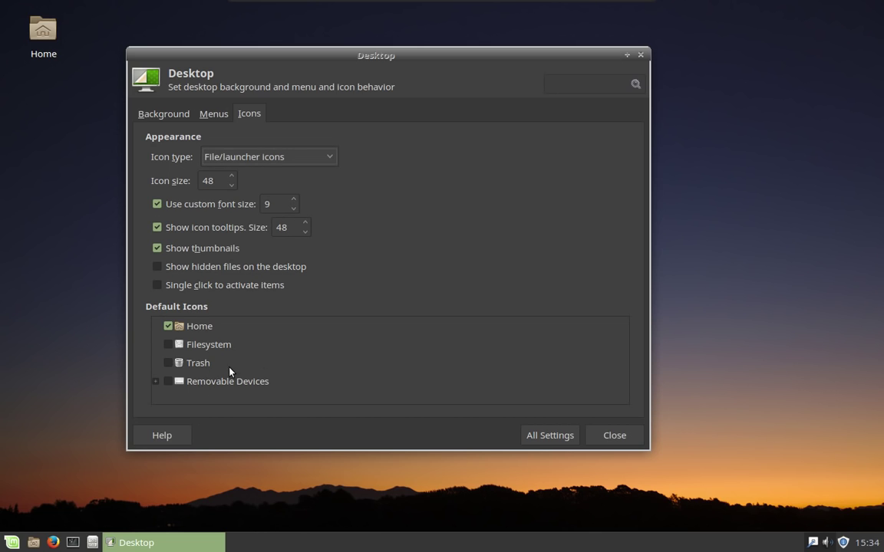
pyautogui.click(187, 366)
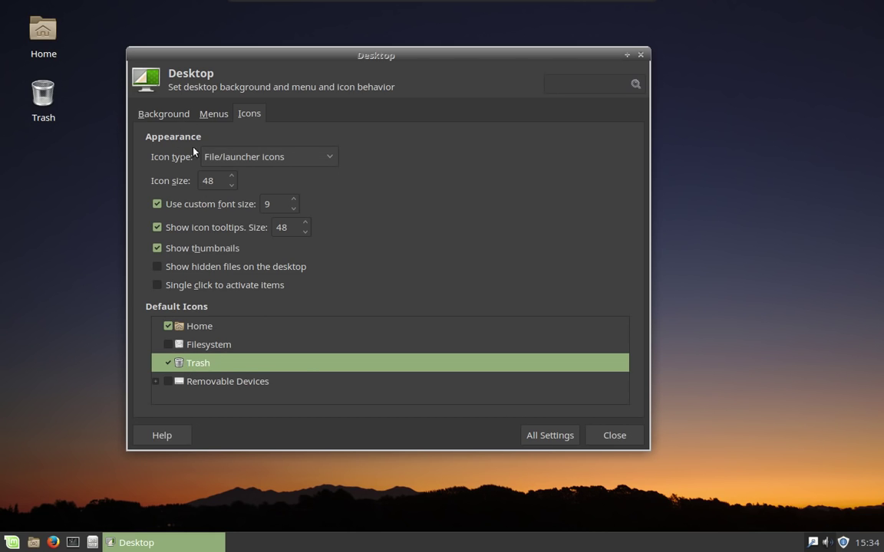
pyautogui.click(550, 437)
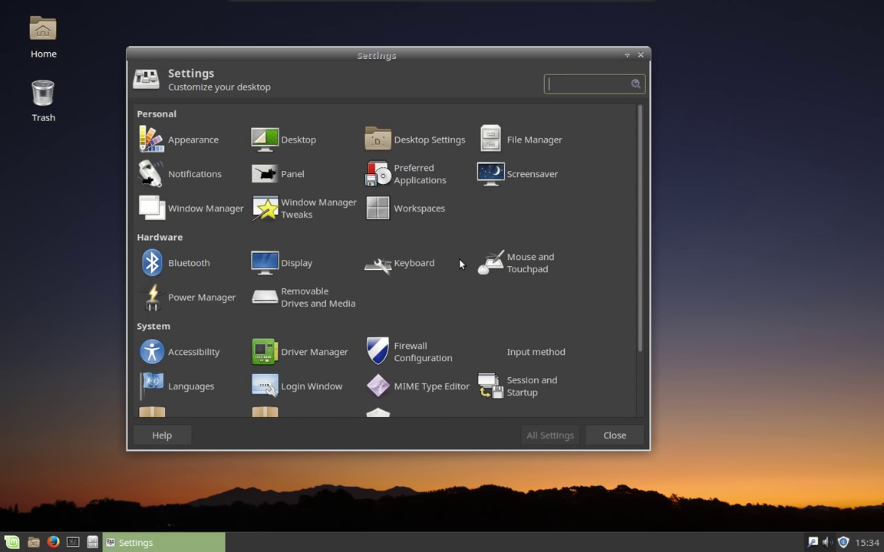
# Review the panel's display options and the preferred internet and utility applications, and return to the overview of all settings.
pyautogui.click(283, 174)
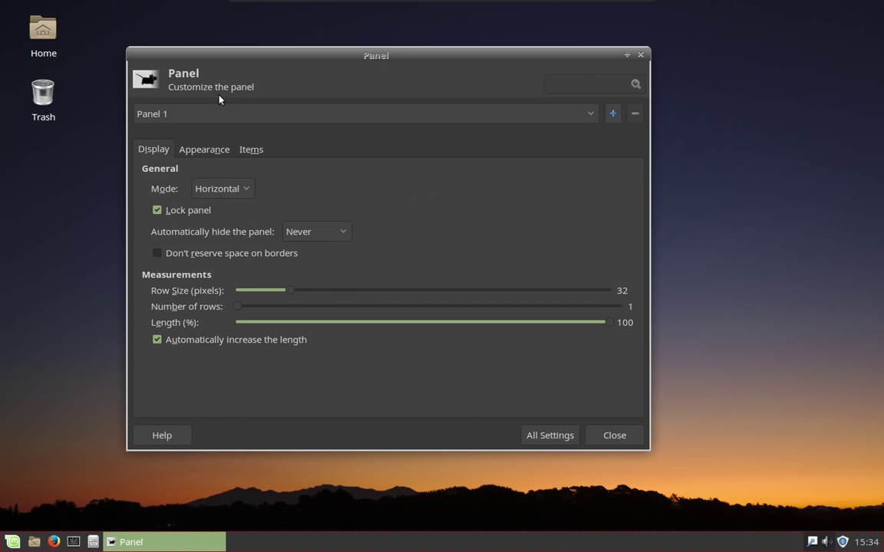
pyautogui.click(565, 445)
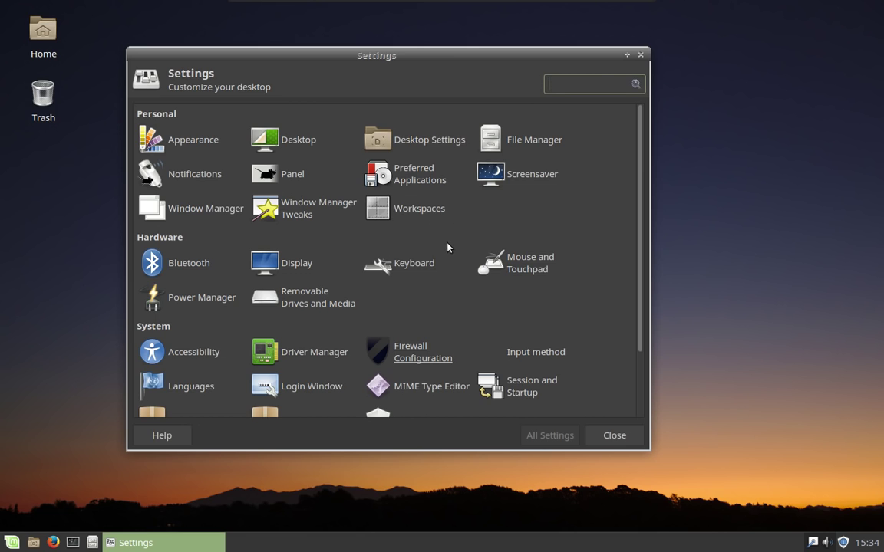
pyautogui.click(424, 186)
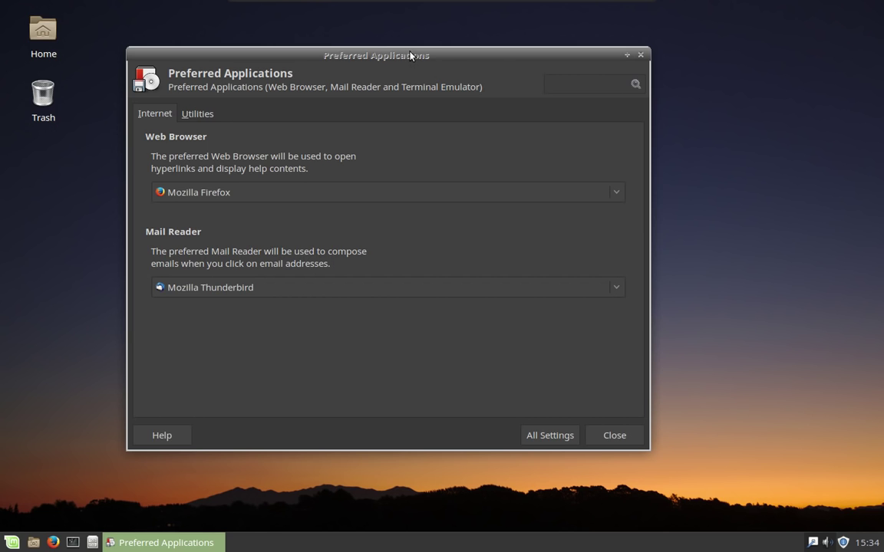
pyautogui.moveTo(410, 55); pyautogui.dragTo(486, 54)
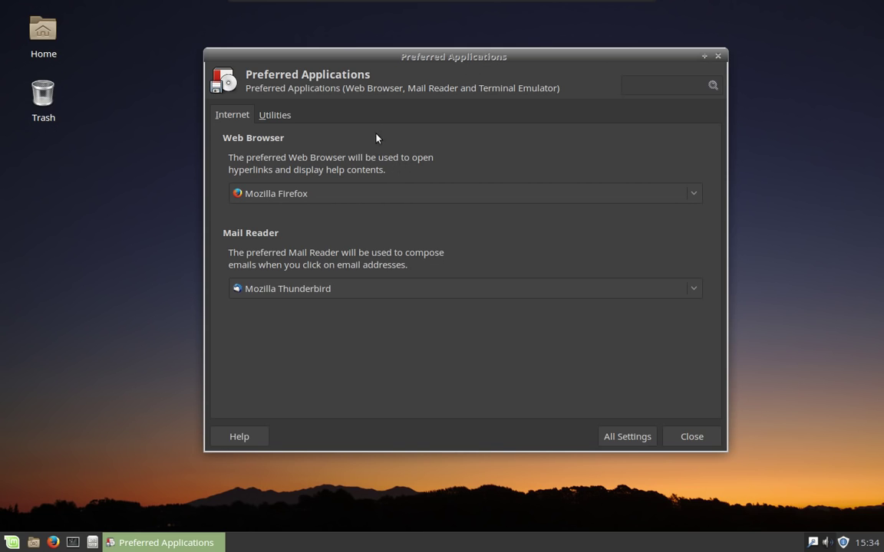
pyautogui.click(276, 117)
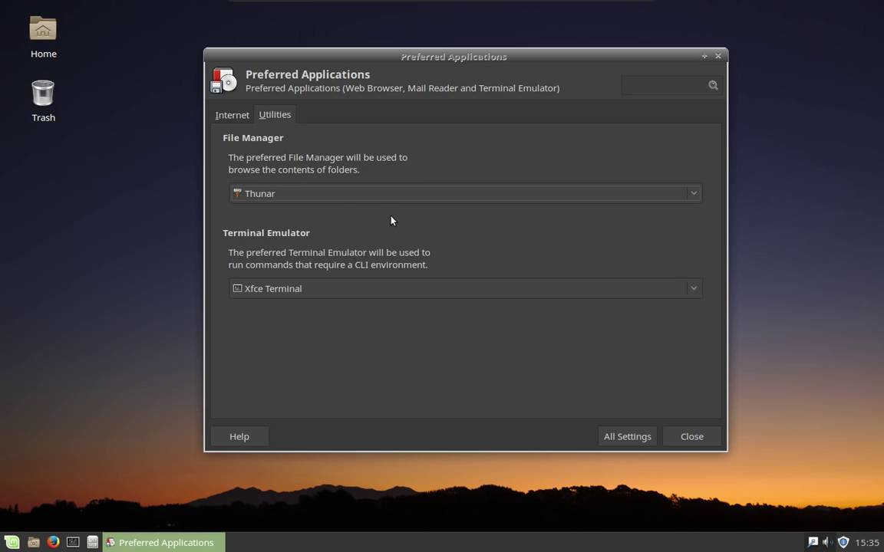
pyautogui.click(224, 117)
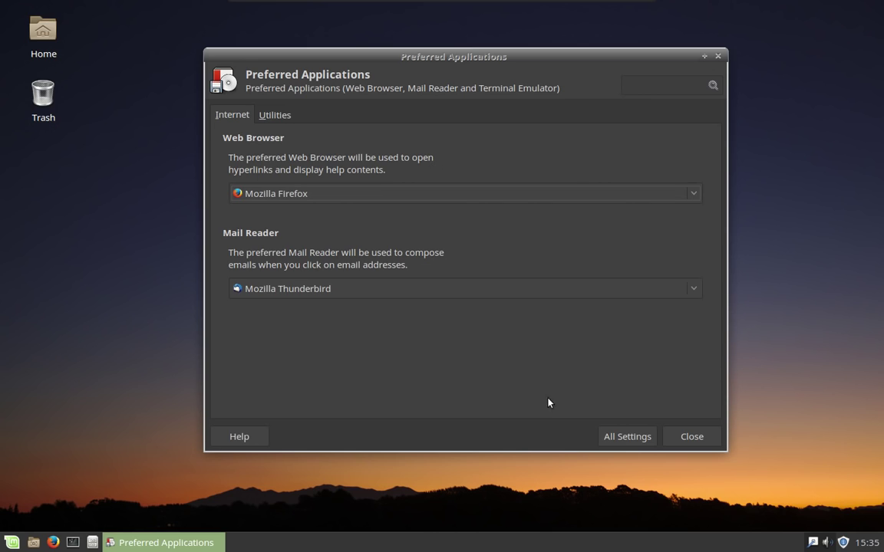
pyautogui.click(274, 117)
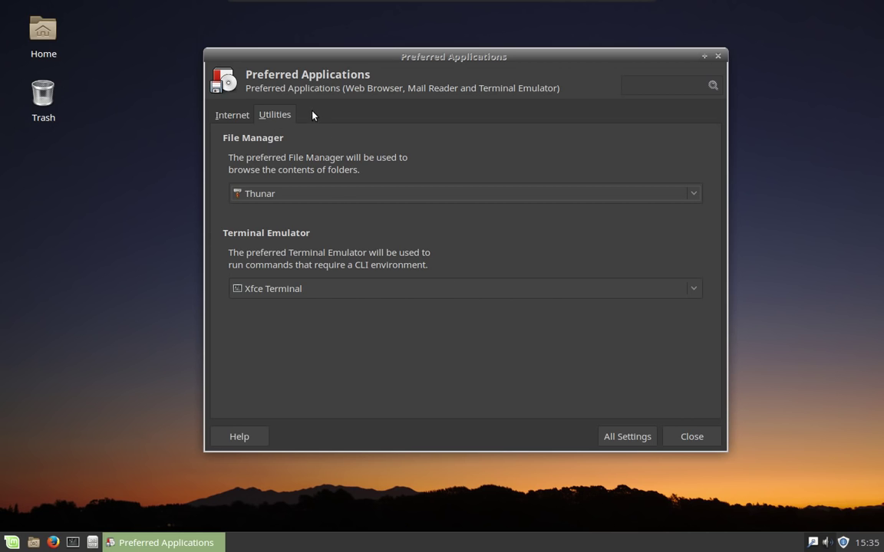
pyautogui.click(246, 118)
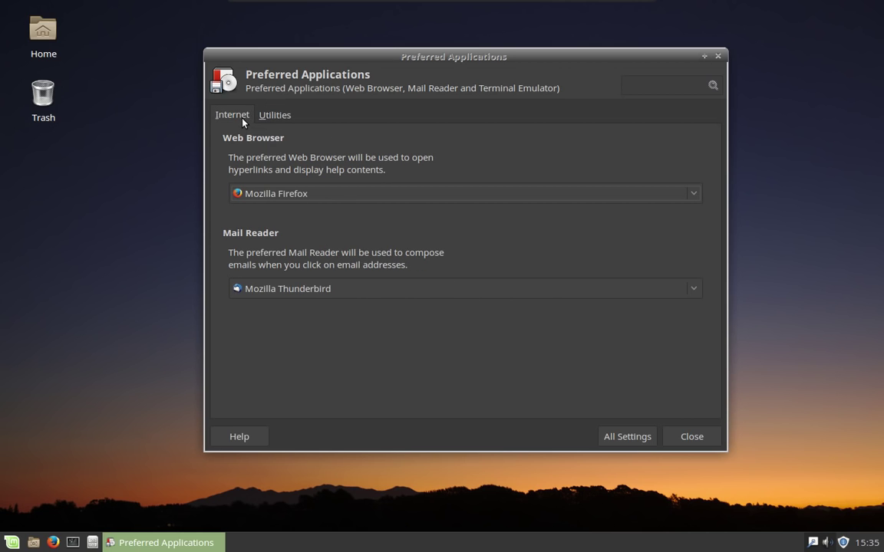
pyautogui.click(651, 439)
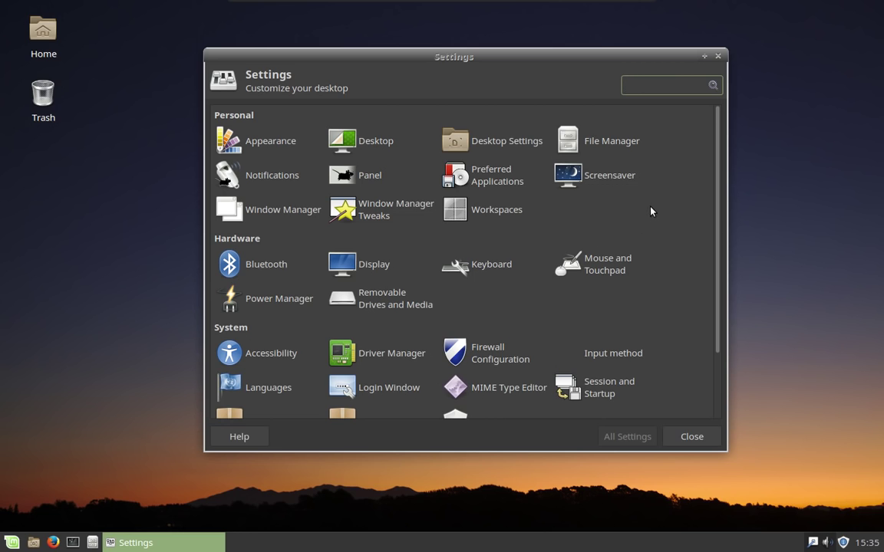
# Open the screensaver preferences, view the Slip, Sonar and SkyTentacles screensavers in the small preview, and close the preferences.
pyautogui.click(611, 178)
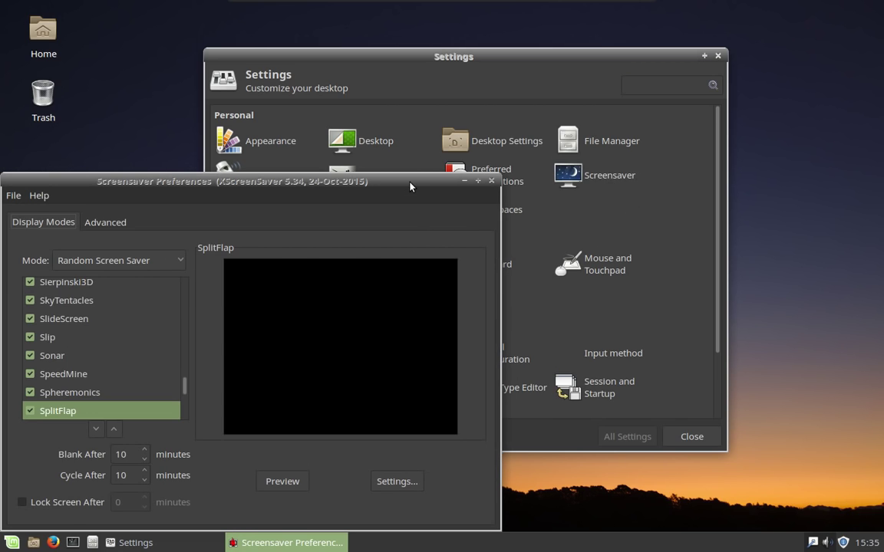
pyautogui.moveTo(411, 186); pyautogui.dragTo(602, 130)
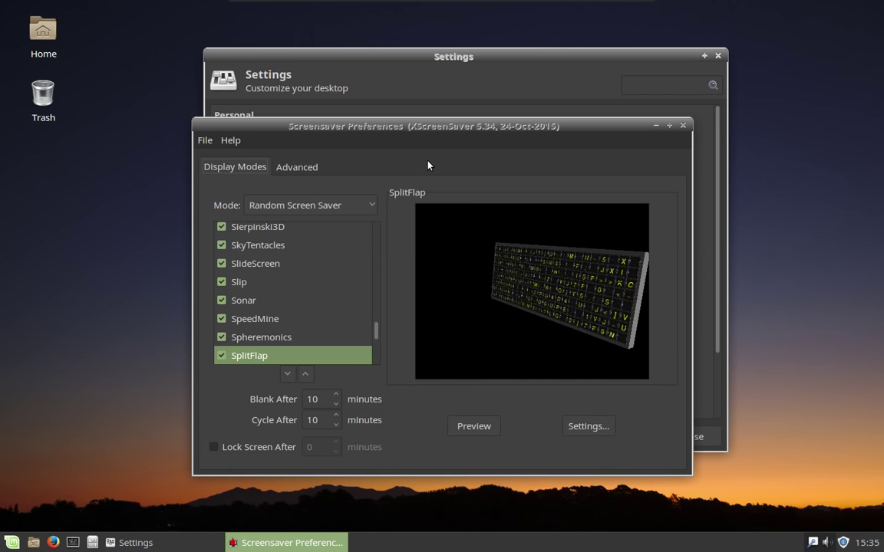
pyautogui.click(321, 284)
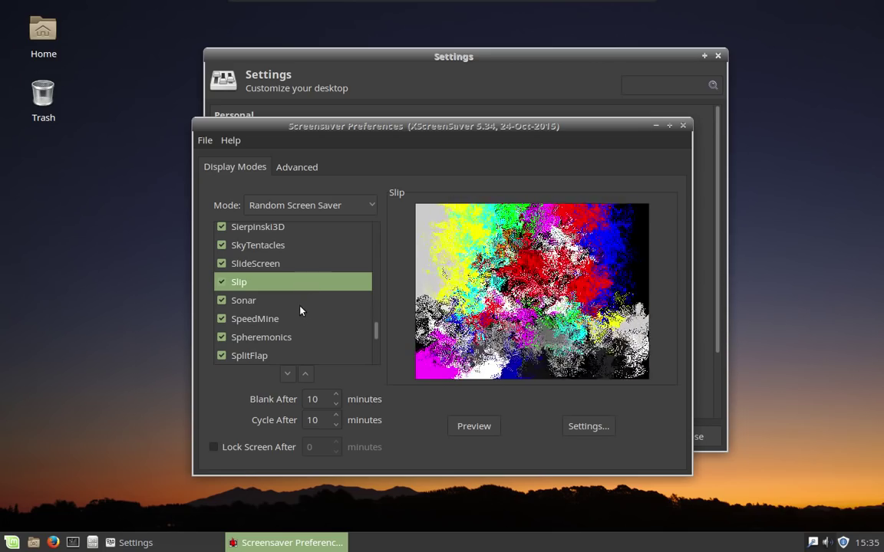
pyautogui.click(303, 302)
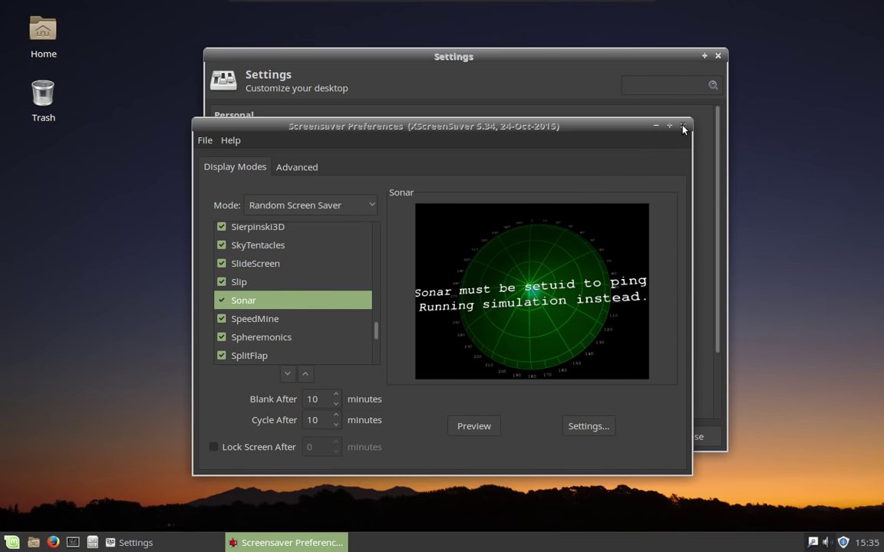
pyautogui.click(323, 246)
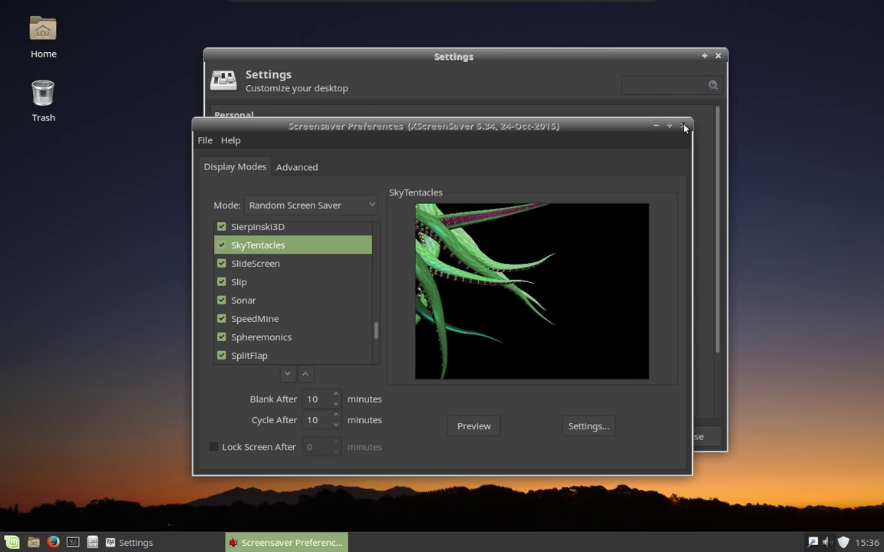
pyautogui.click(684, 127)
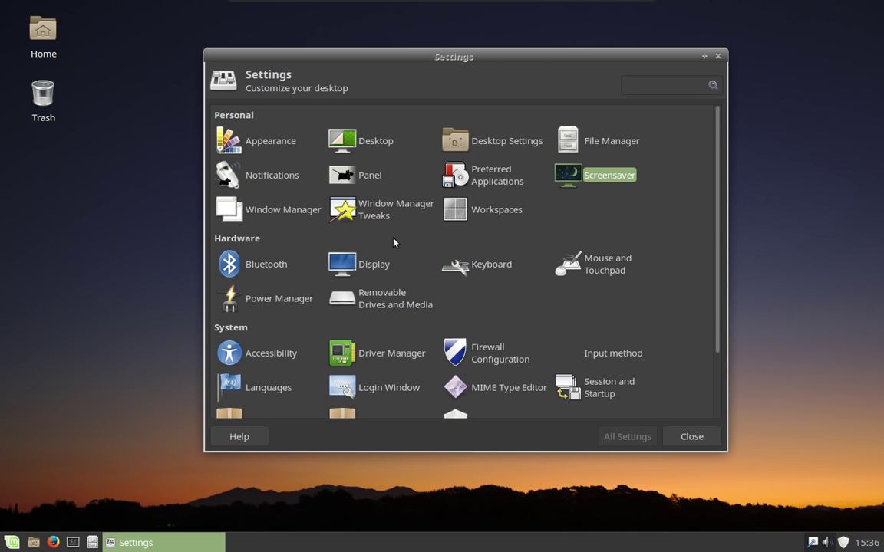
# Launch the Driver Manager from the system settings, authenticating with the account password.
pyautogui.scroll(-3, 446, 292)
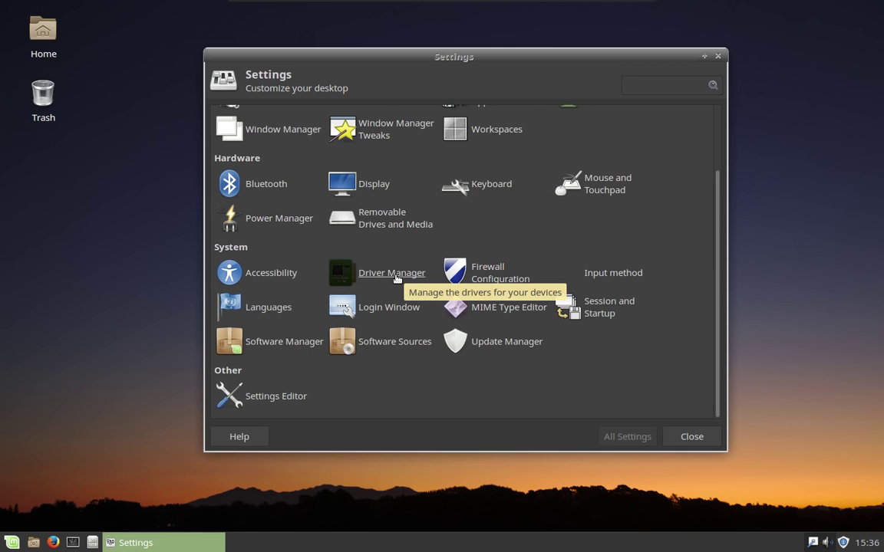
pyautogui.click(397, 278)
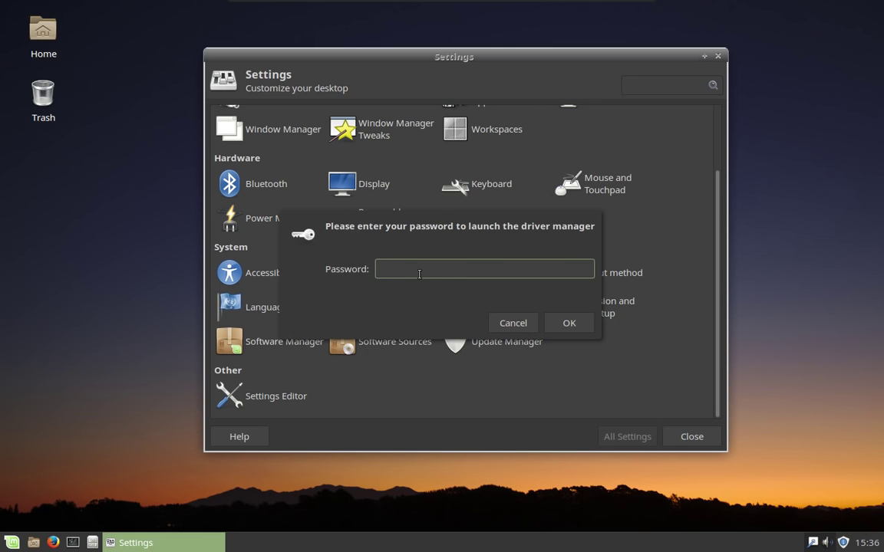
pyautogui.write('•••••••••')
pyautogui.press('Return')
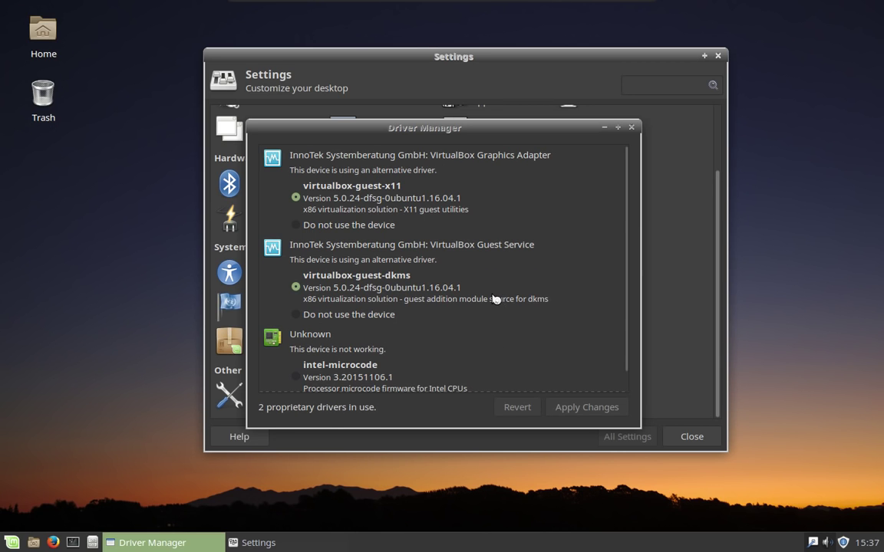
# Review the drivers offered for the VirtualBox devices and the Intel processor microcode, and close the Driver Manager.
pyautogui.scroll(-1, 494, 299)
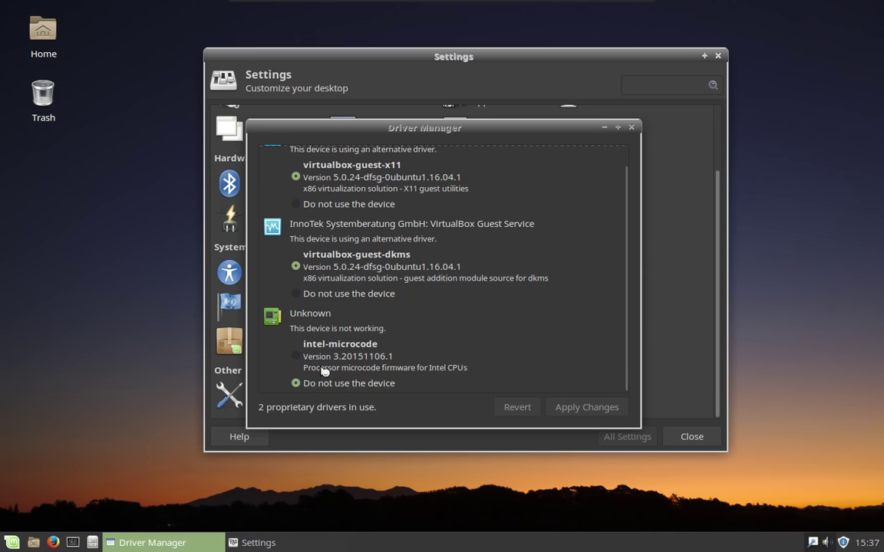
pyautogui.scroll(1, 411, 321)
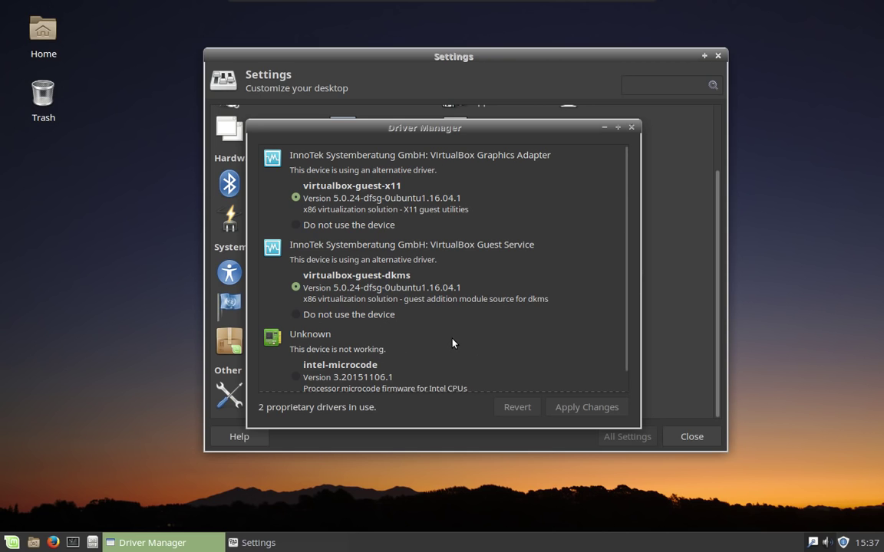
pyautogui.scroll(-1, 453, 343)
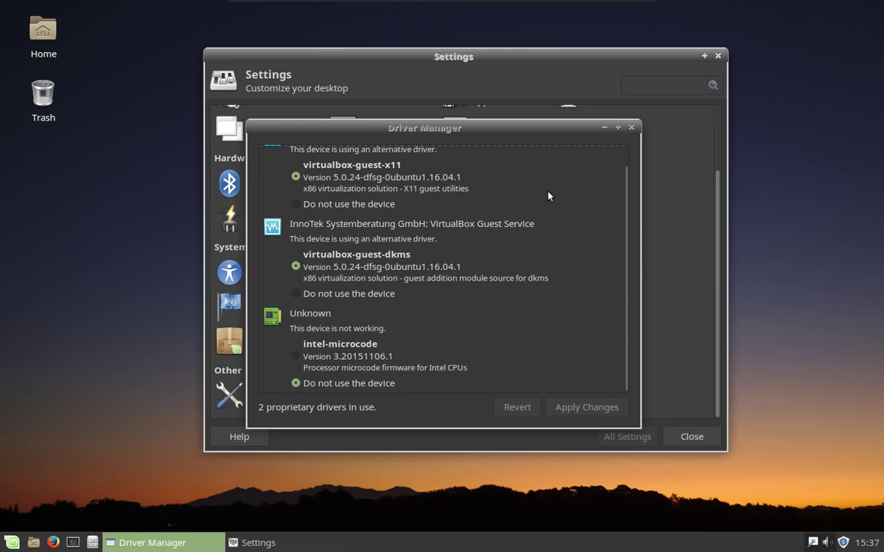
pyautogui.click(631, 126)
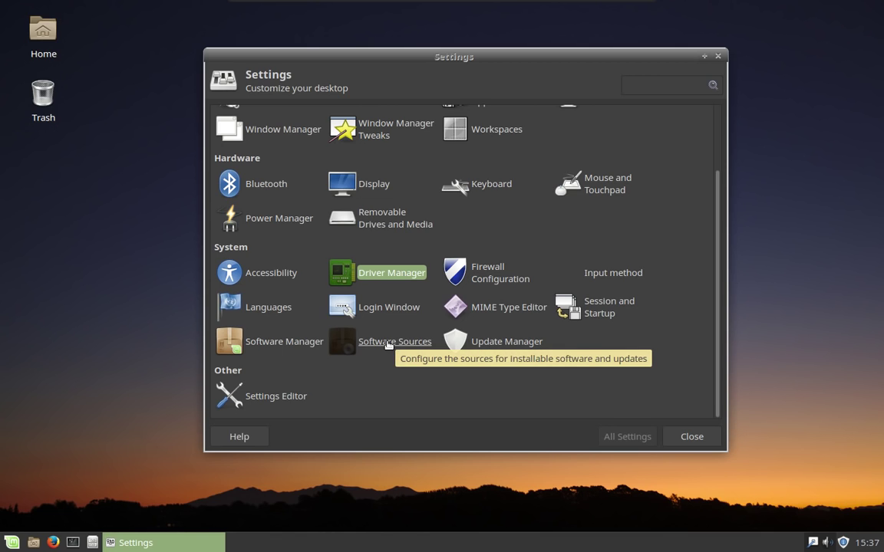
# Launch the Software Manager from the system settings, authenticating with the account password.
pyautogui.click(289, 345)
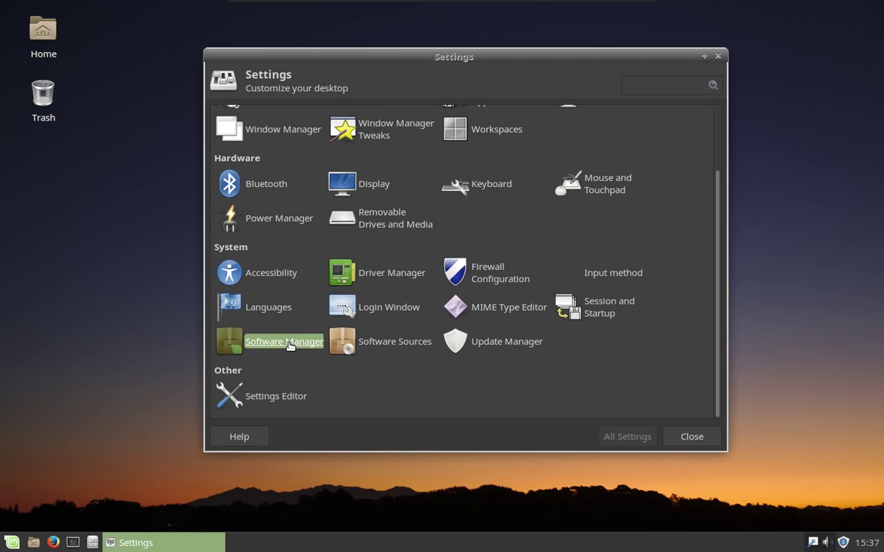
pyautogui.write('a')
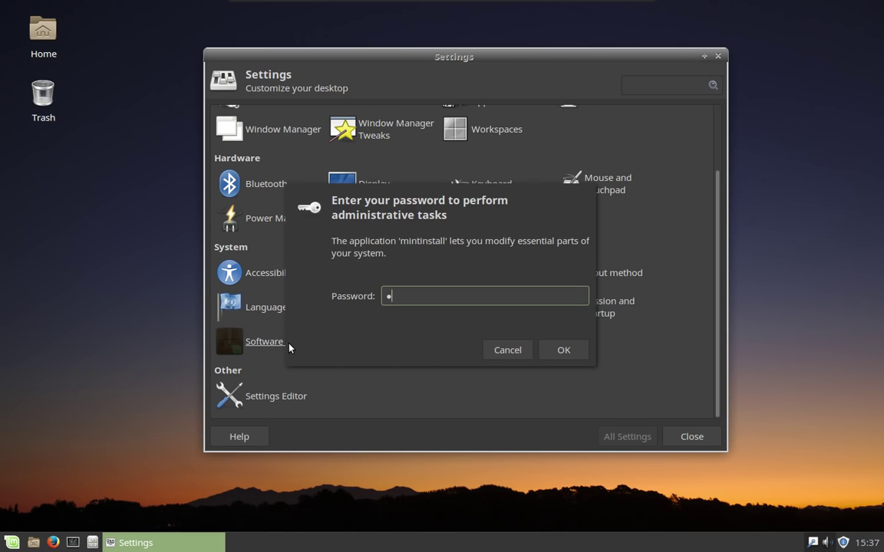
pyautogui.write('•••••••')
pyautogui.press('Return')
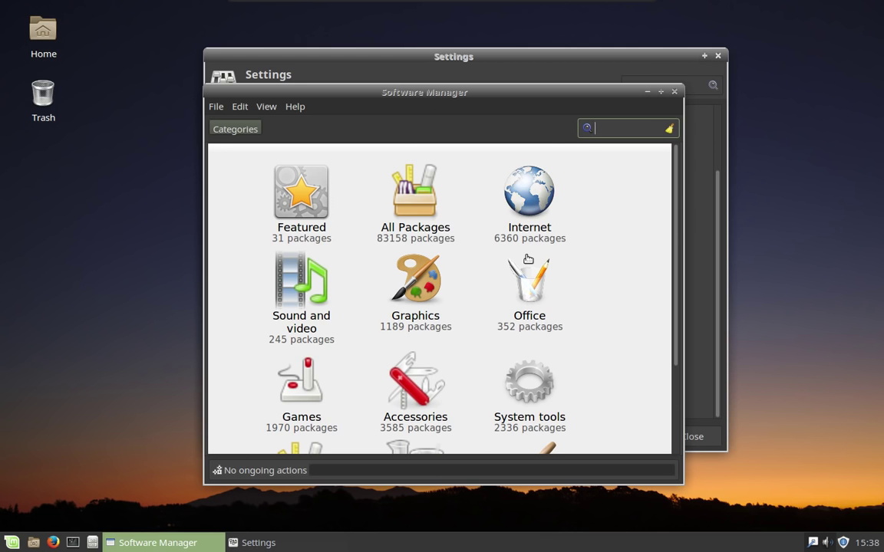
# Look through the software categories and the list of Internet packages, return to the categories, and close the Software Manager.
pyautogui.scroll(-3, 528, 260)
pyautogui.scroll(1, 528, 259)
pyautogui.scroll(2, 528, 260)
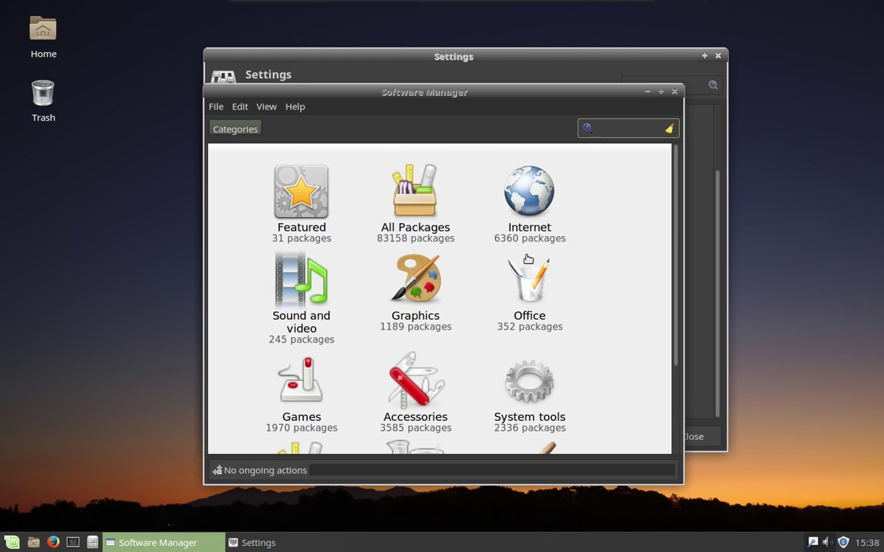
pyautogui.click(526, 190)
pyautogui.scroll(-5, 450, 280)
pyautogui.scroll(-5, 450, 280)
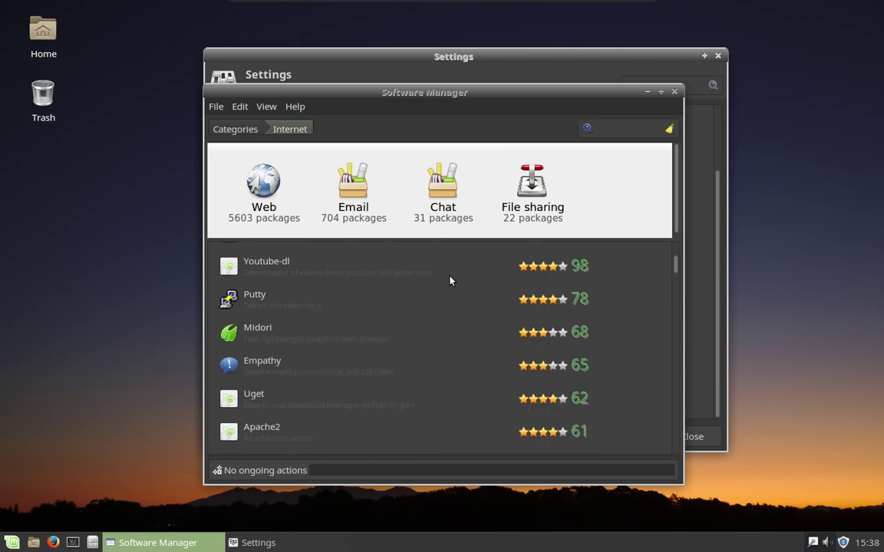
pyautogui.scroll(10, 450, 280)
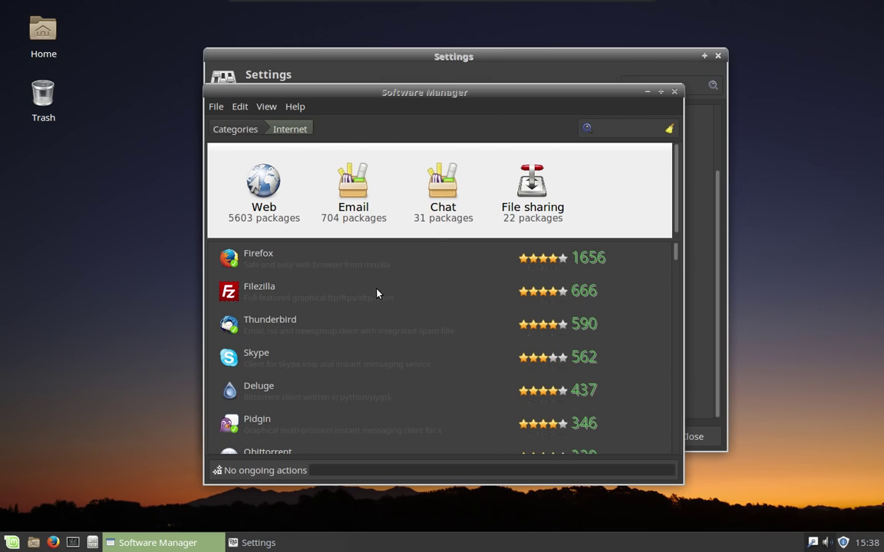
pyautogui.click(233, 127)
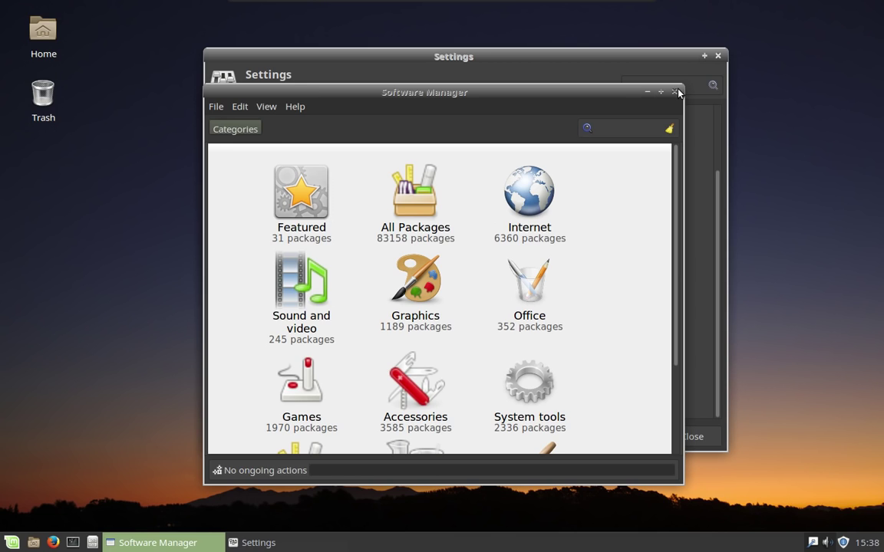
pyautogui.click(676, 92)
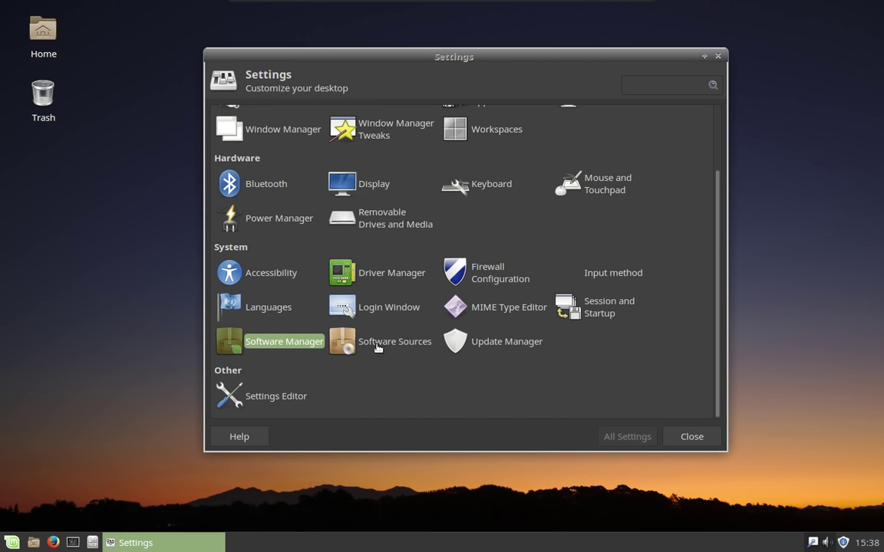
# Open the Login Window preferences from the system settings, authenticating with the account password.
pyautogui.click(407, 308)
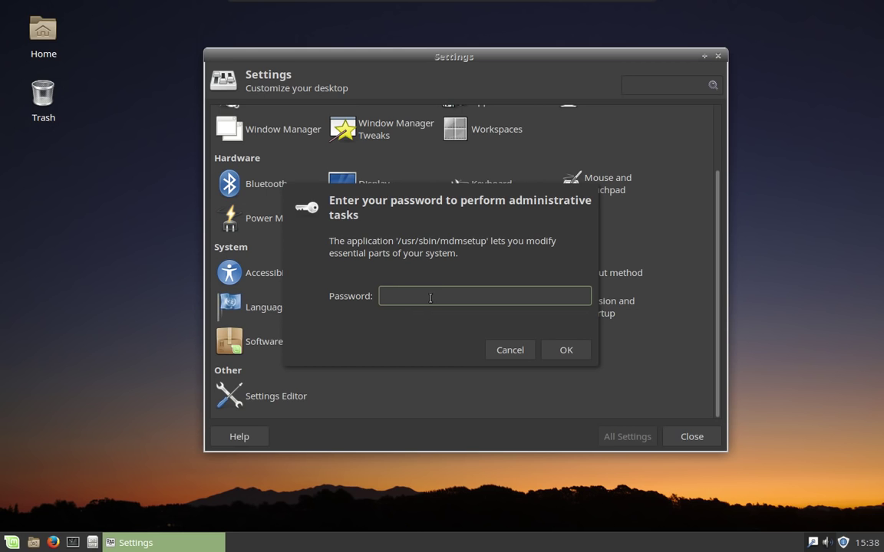
pyautogui.write('•••••••••')
pyautogui.press('Return')
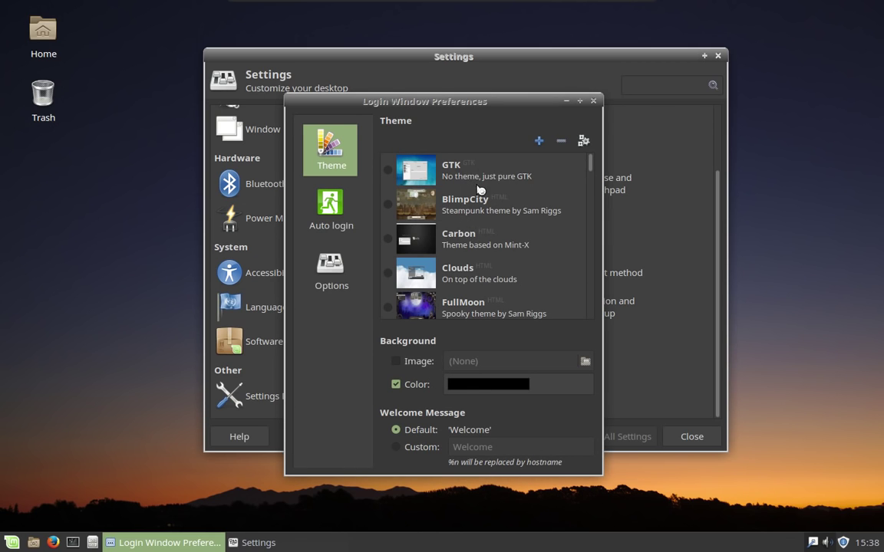
# Review the available login themes and the automatic login options, and close the Login Window preferences.
pyautogui.scroll(-3, 481, 187)
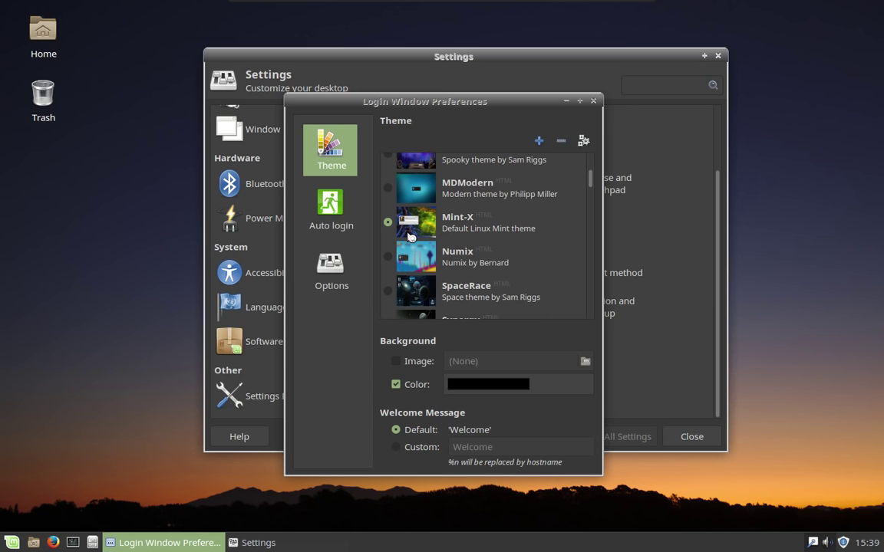
pyautogui.scroll(3, 430, 218)
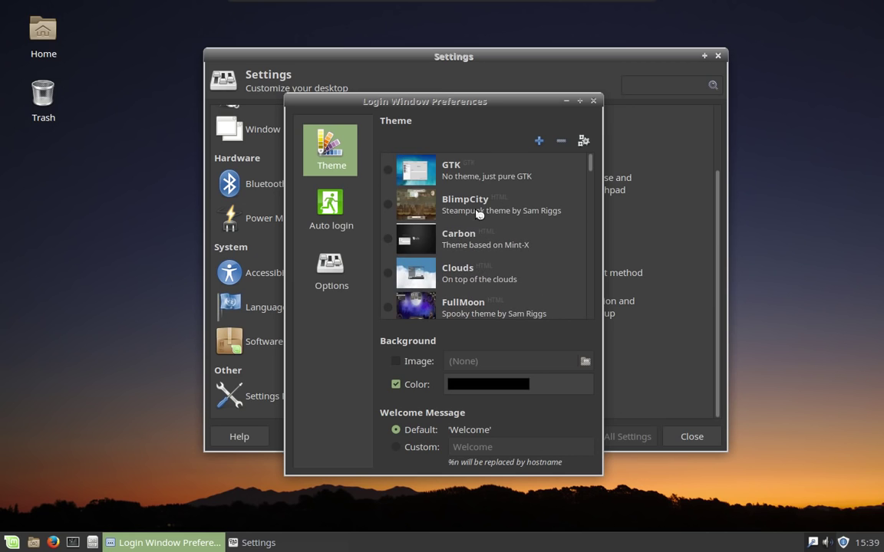
pyautogui.click(383, 235)
pyautogui.click(306, 187)
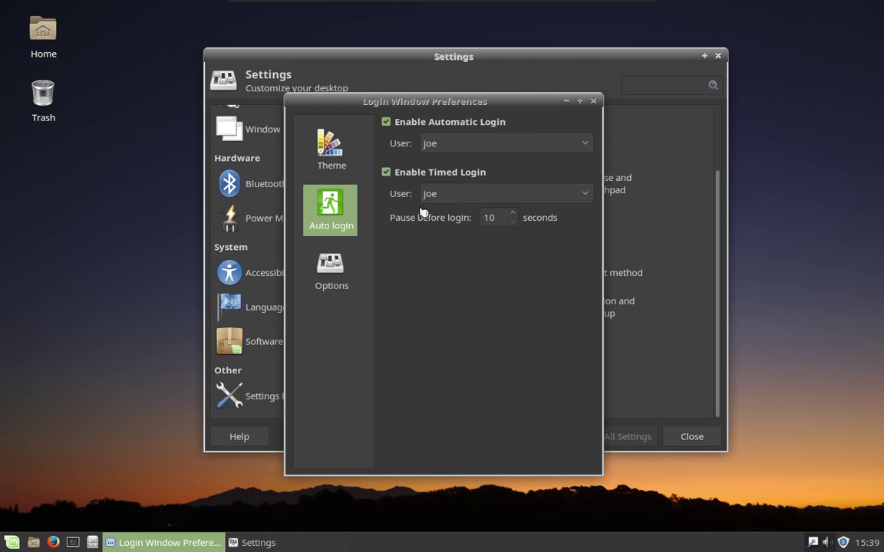
pyautogui.click(595, 102)
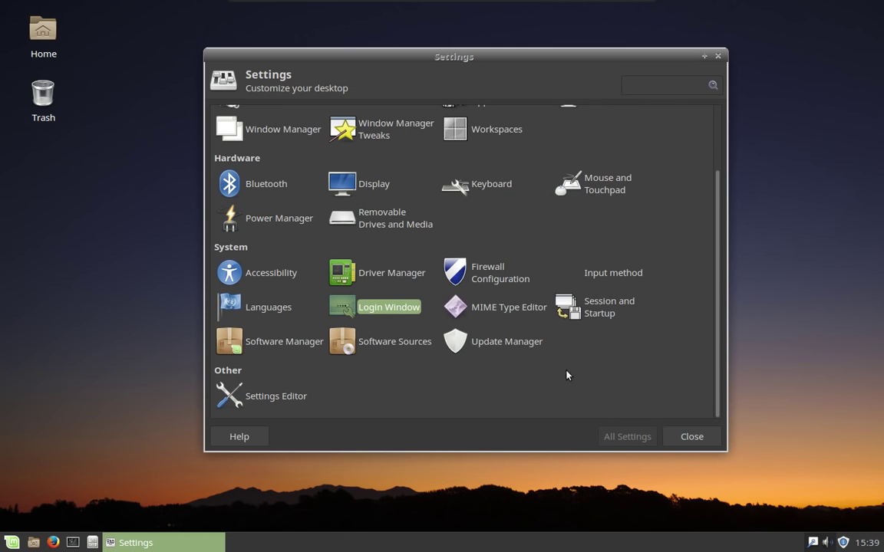
# Open the Power Manager settings and review the general and system options, including the actions offered for critical battery power.
pyautogui.scroll(3, 604, 327)
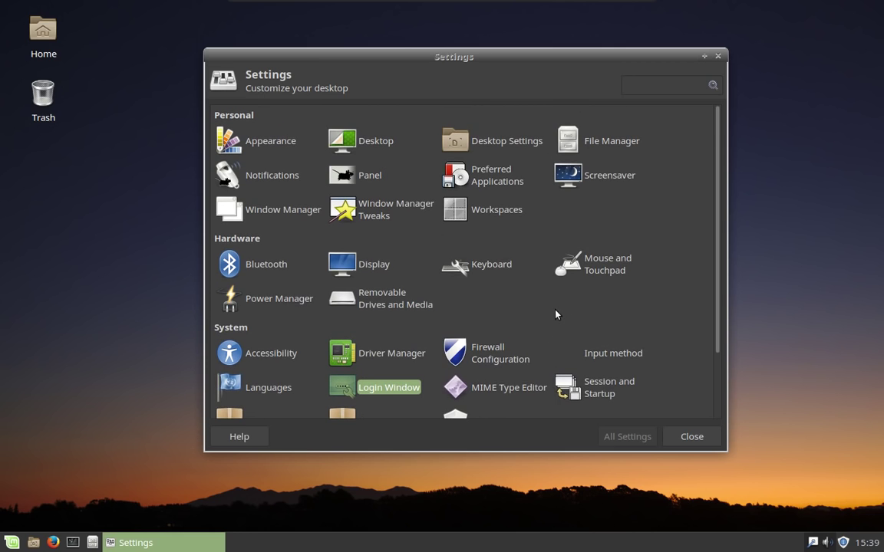
pyautogui.scroll(-3, 556, 315)
pyautogui.scroll(3, 555, 311)
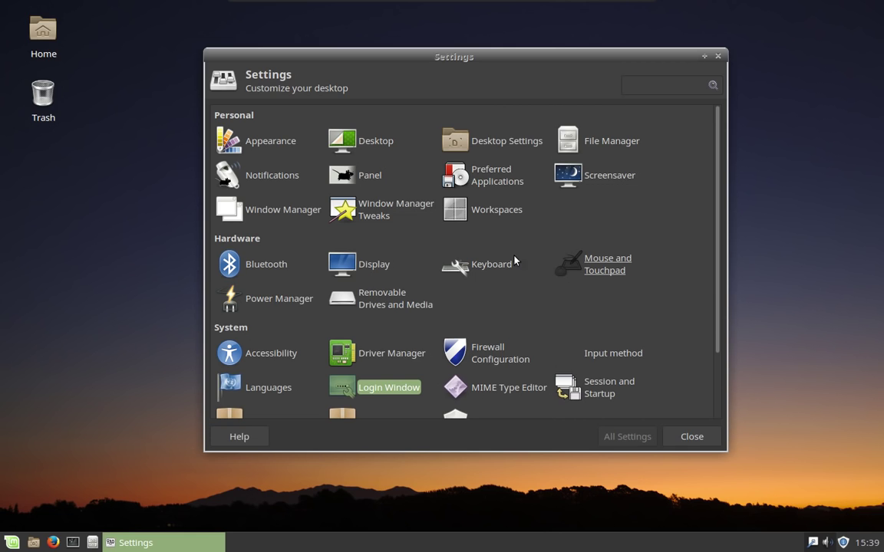
pyautogui.click(268, 299)
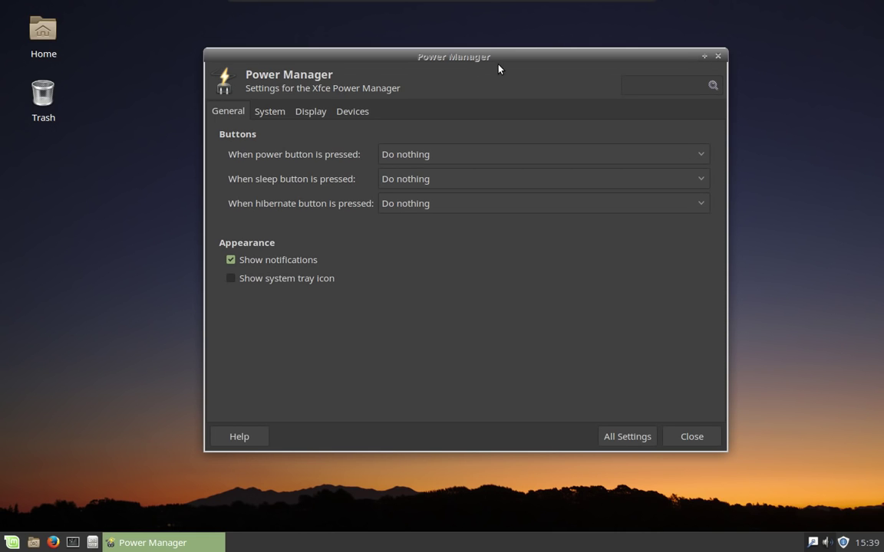
pyautogui.moveTo(499, 62); pyautogui.dragTo(525, 66)
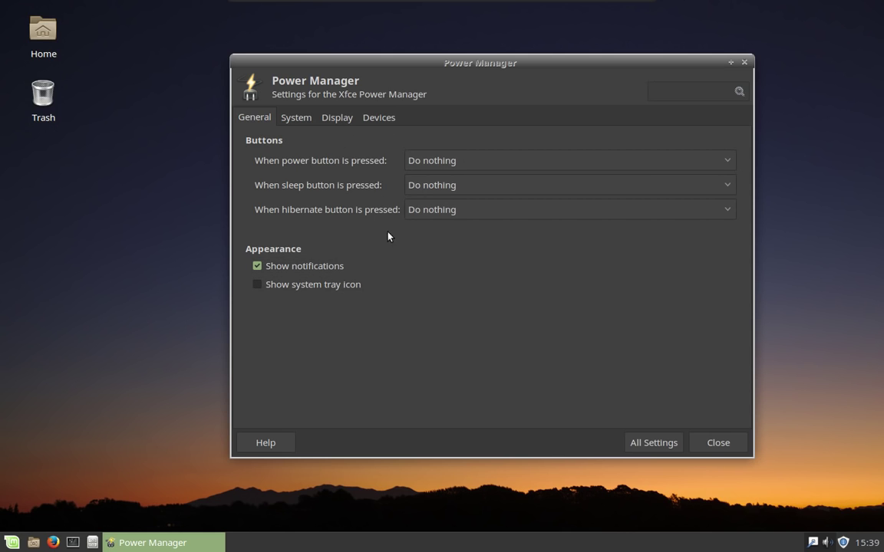
pyautogui.click(310, 119)
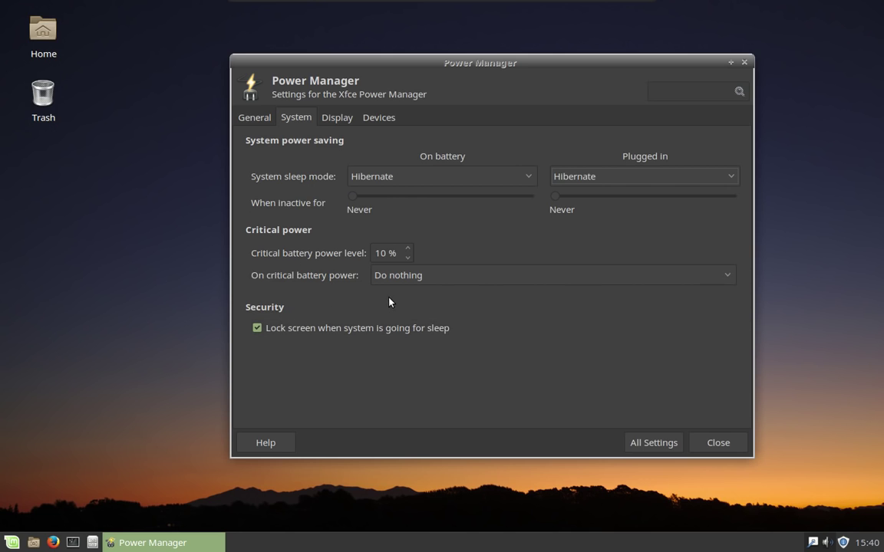
pyautogui.click(728, 280)
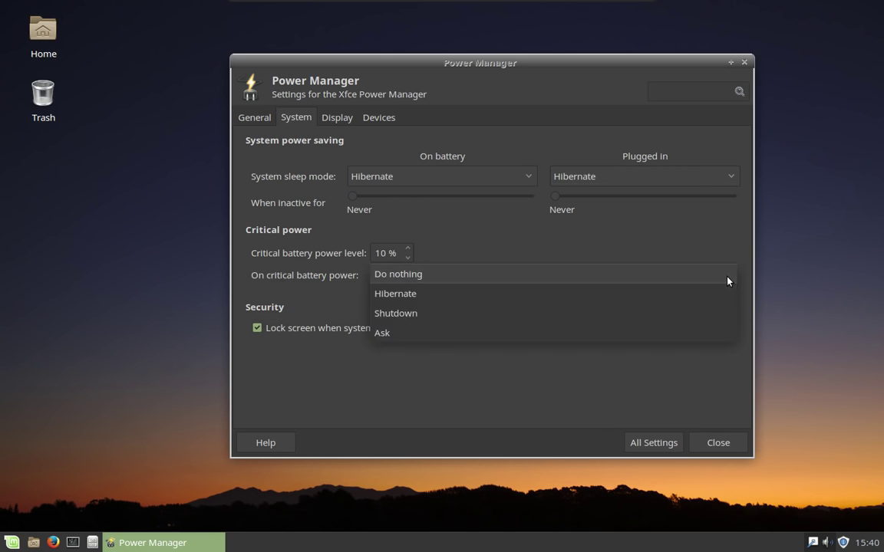
pyautogui.click(728, 279)
pyautogui.click(728, 281)
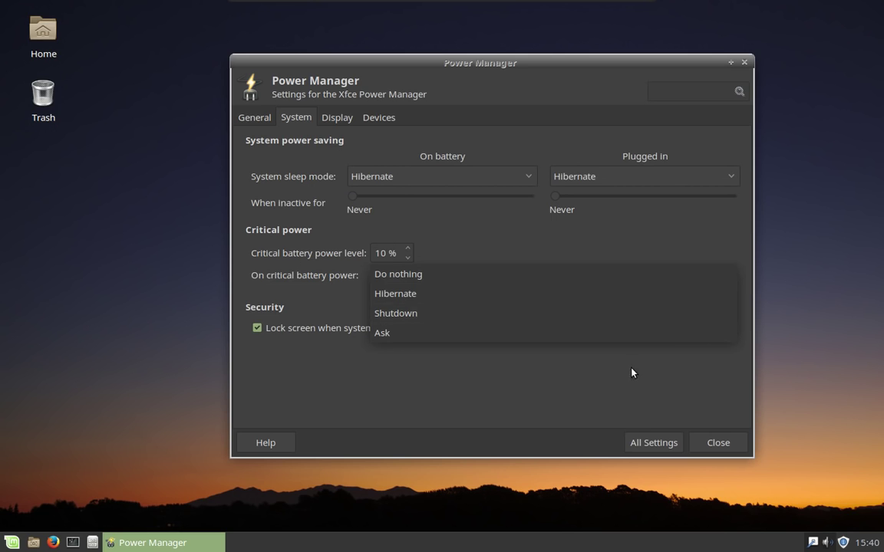
pyautogui.click(605, 390)
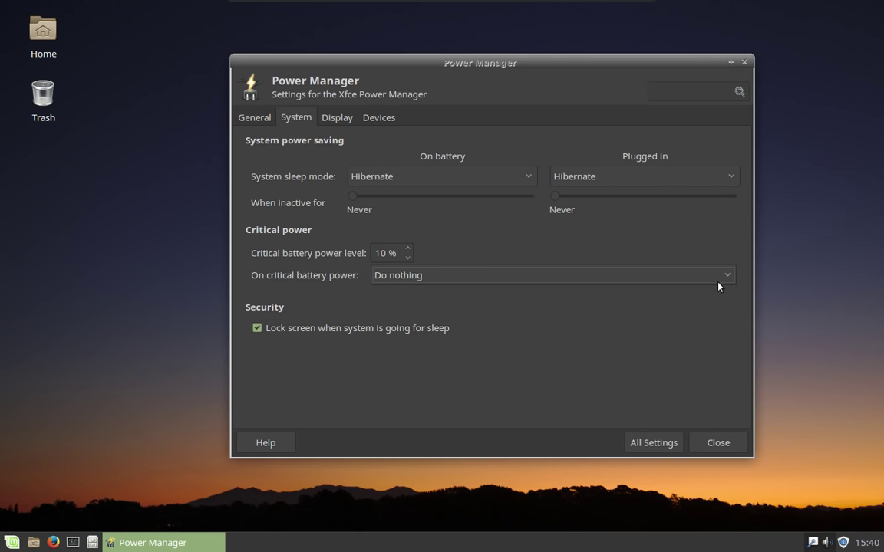
# Review the display power timings and the line power and battery details, revisit the system and general options, and close the Power Manager.
pyautogui.click(345, 120)
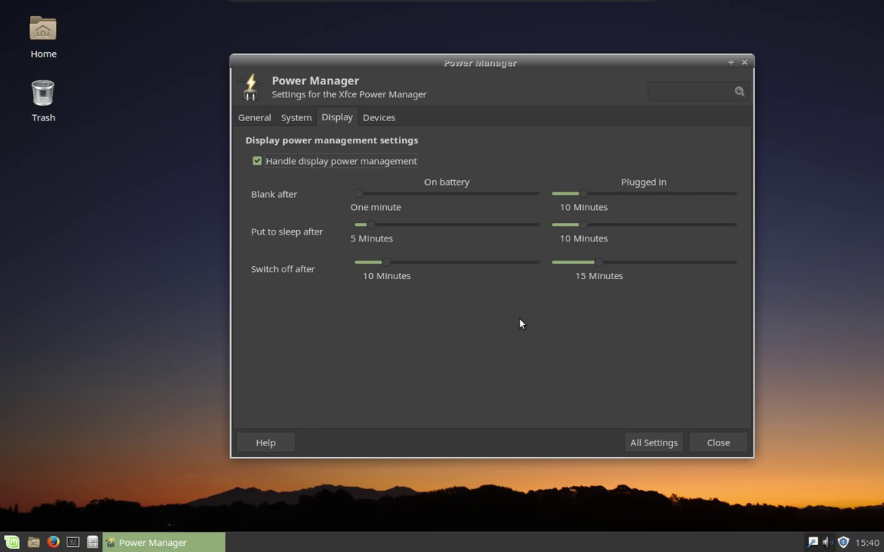
pyautogui.click(386, 123)
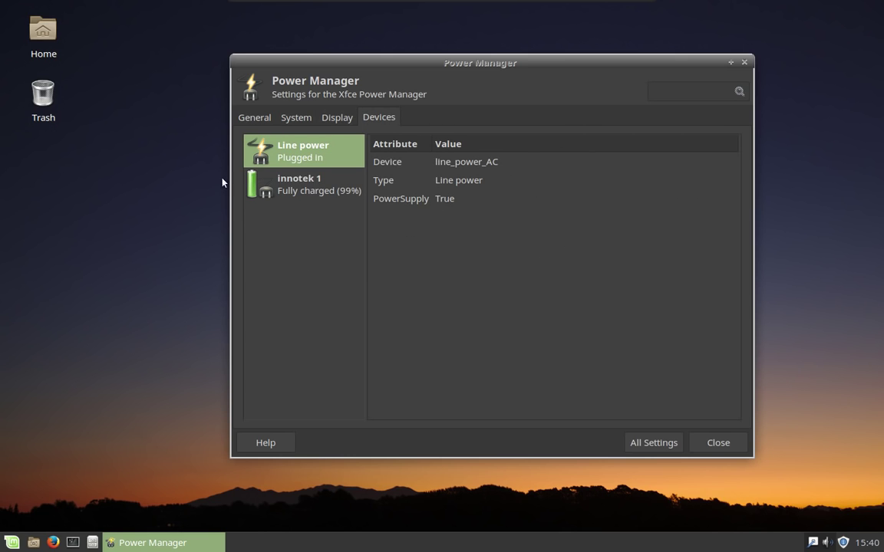
pyautogui.click(342, 196)
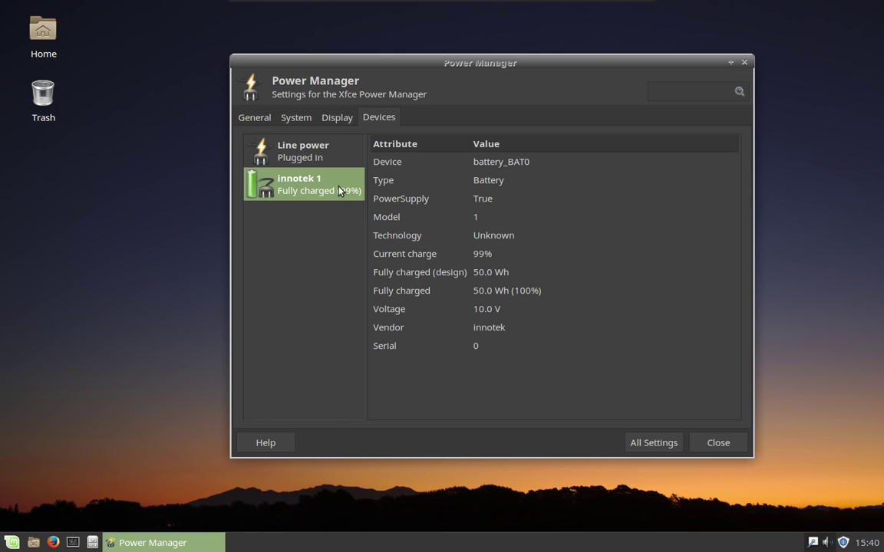
pyautogui.click(324, 157)
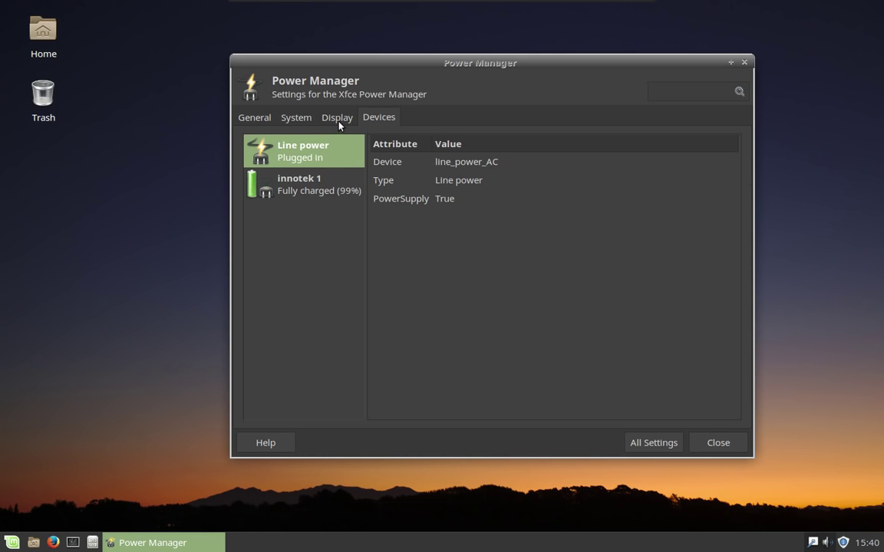
pyautogui.click(295, 118)
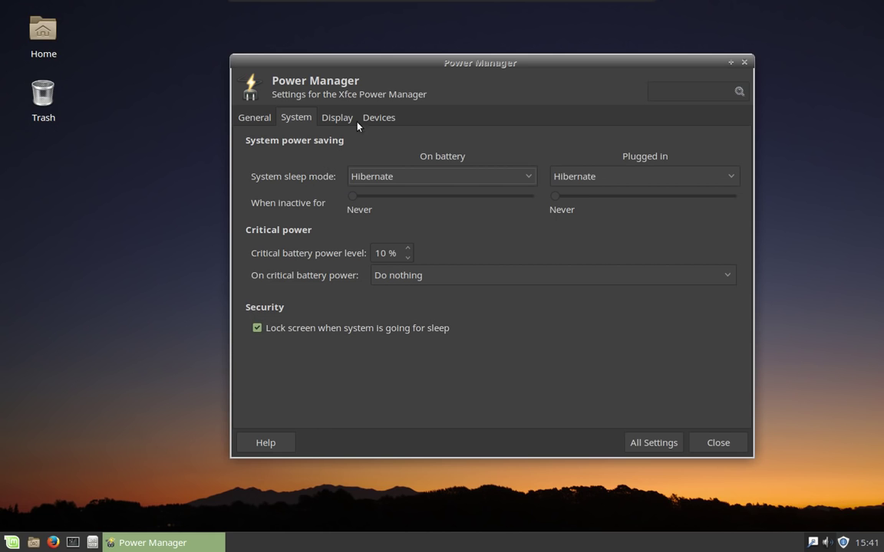
pyautogui.click(252, 117)
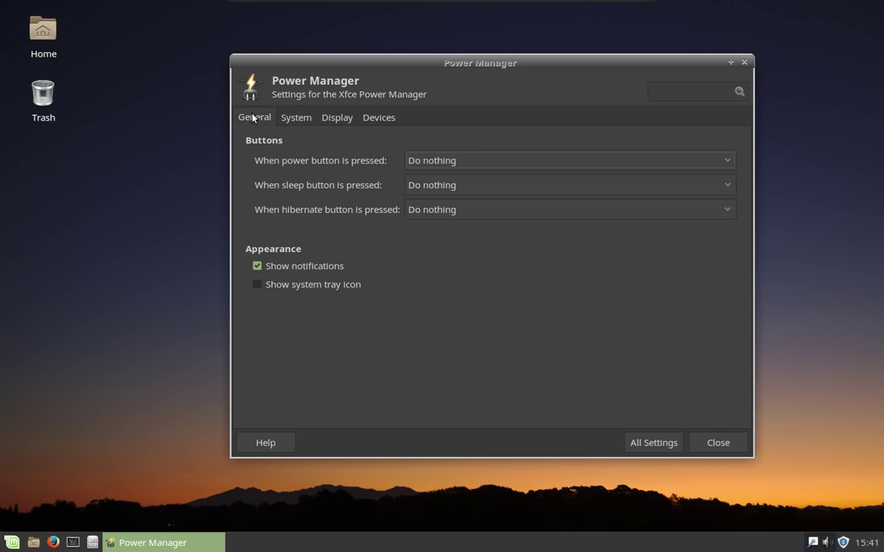
pyautogui.click(743, 62)
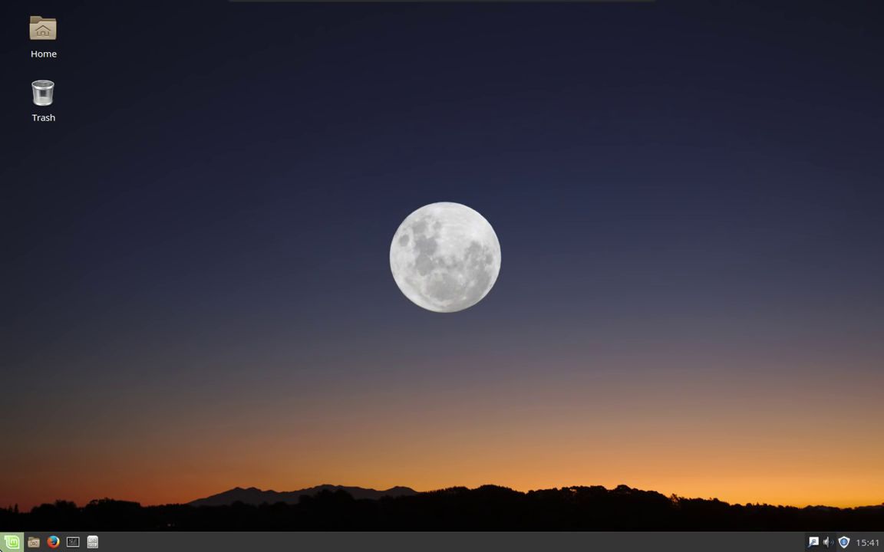
# Lock the screen to show the screensaver and unlock the session with the account password.
pyautogui.click(12, 542)
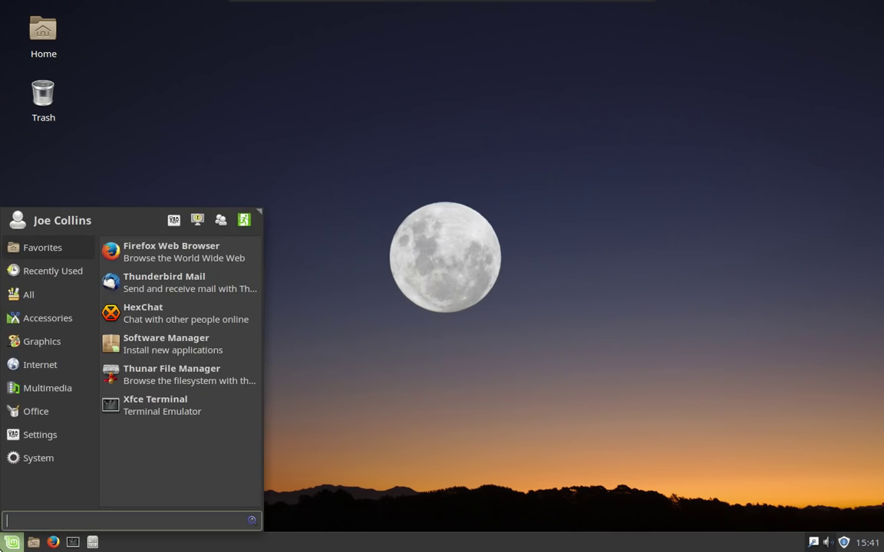
pyautogui.click(197, 221)
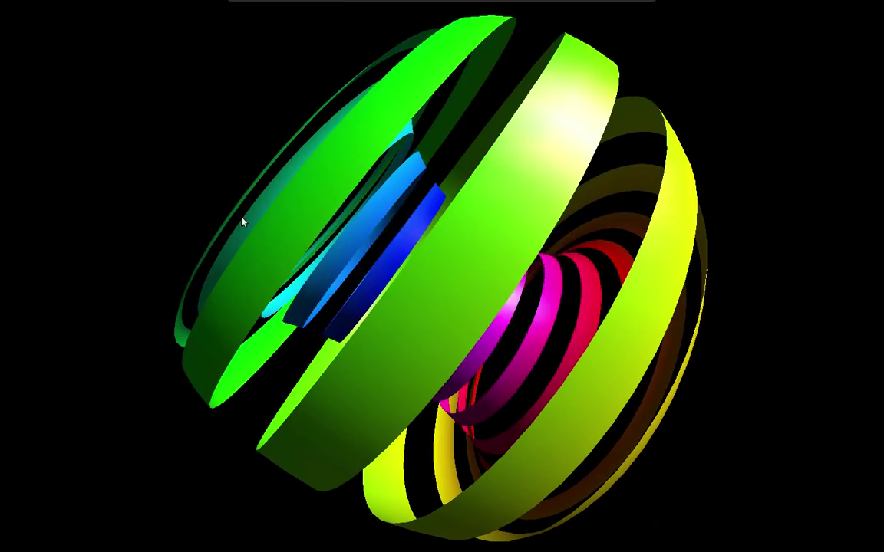
pyautogui.moveTo(506, 188)
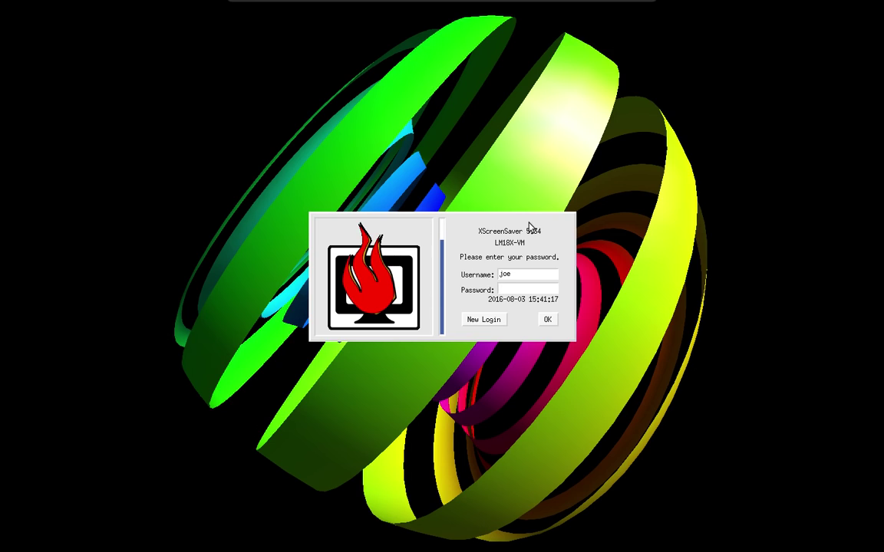
pyautogui.write('********')
pyautogui.press('Return')
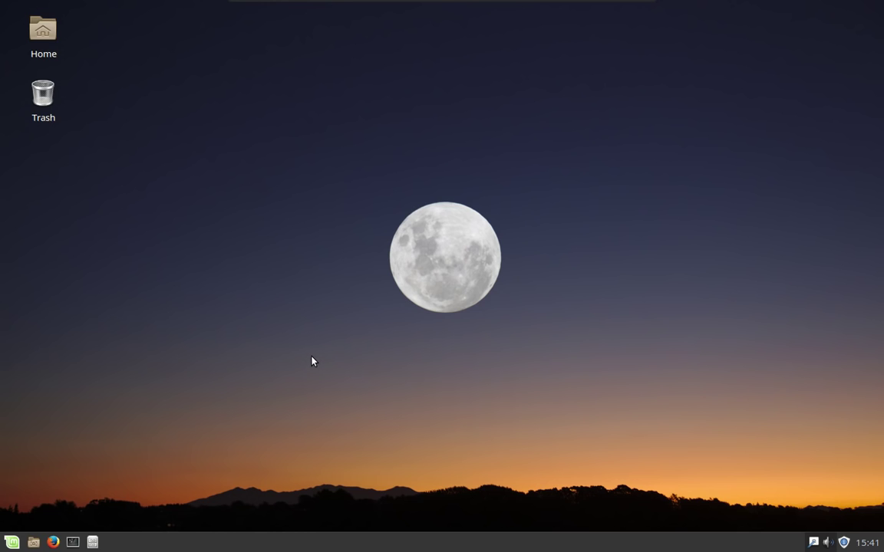
# Search the application menu for "screen", lock the screen and unlock the session with the account password.
pyautogui.click(11, 543)
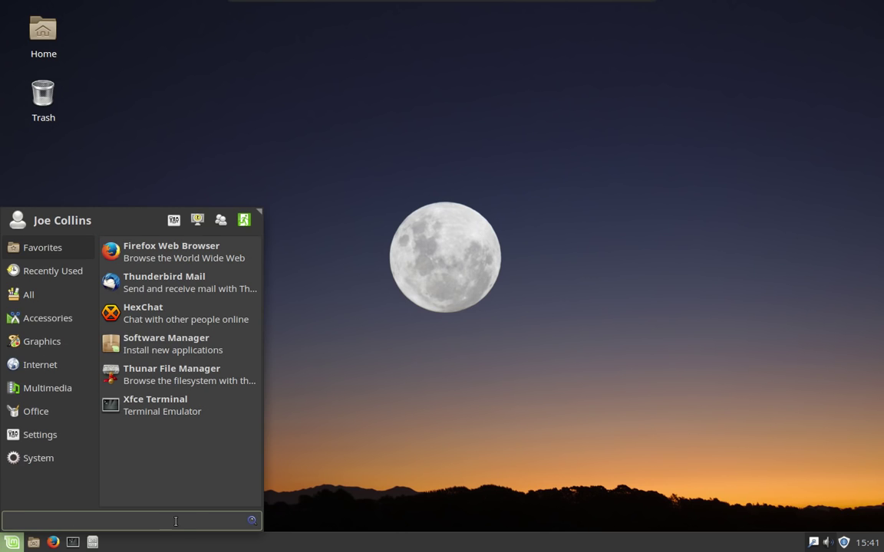
pyautogui.write('screen')
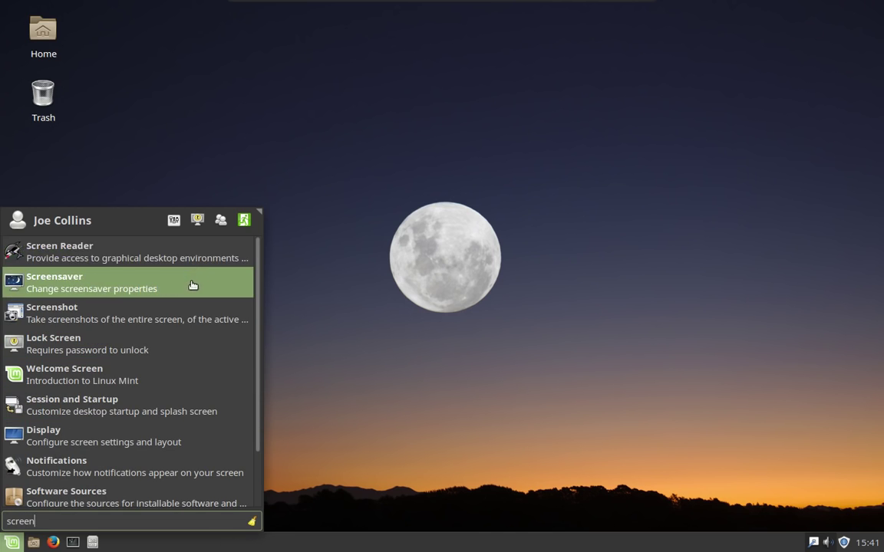
pyautogui.click(177, 349)
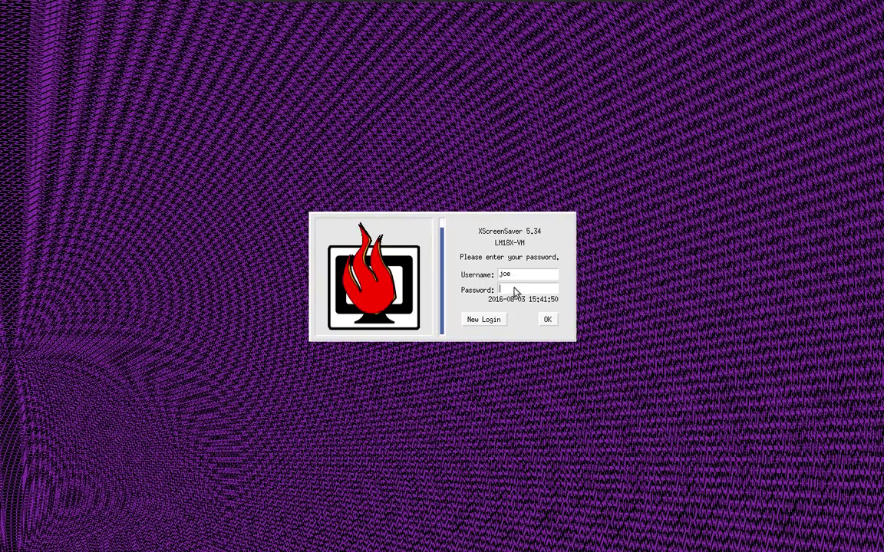
pyautogui.write('********')
pyautogui.press('Return')
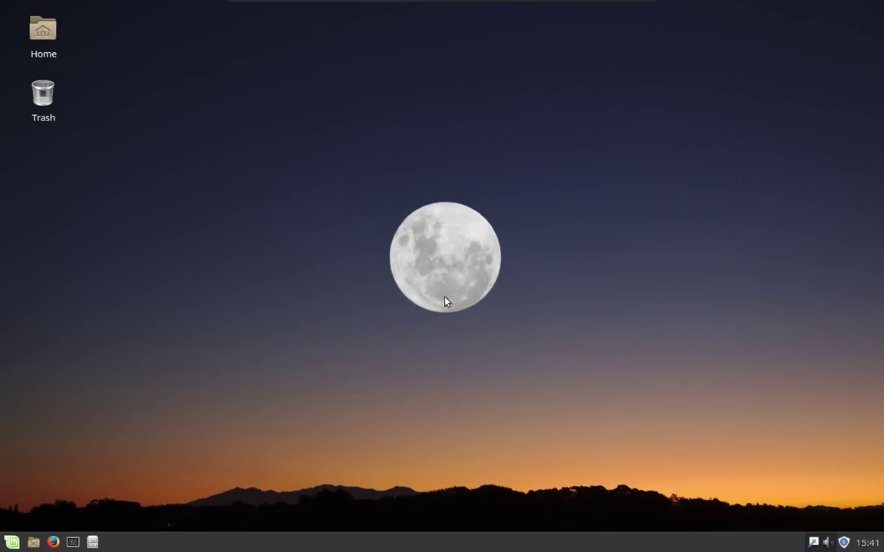
# Open the Whisker Menu properties and set the panel button's display to Title.
pyautogui.rightClick(11, 542)
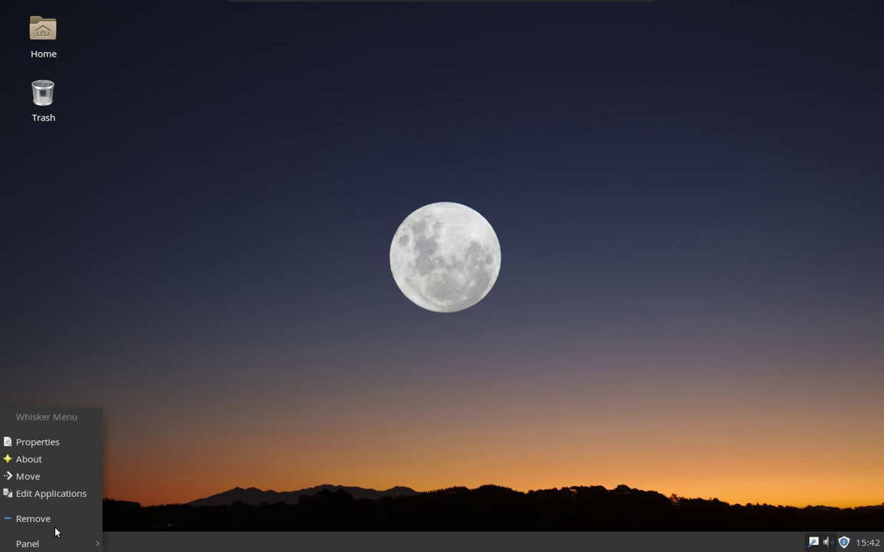
pyautogui.click(75, 445)
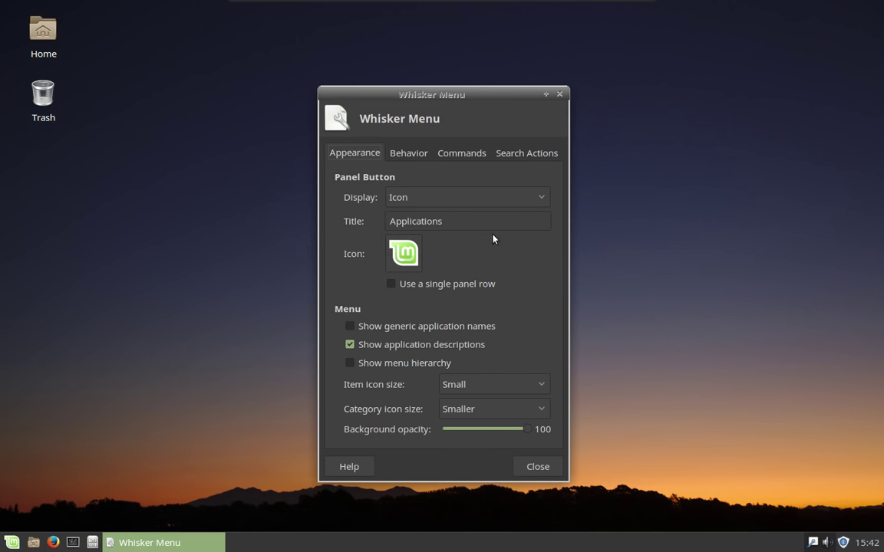
pyautogui.click(542, 197)
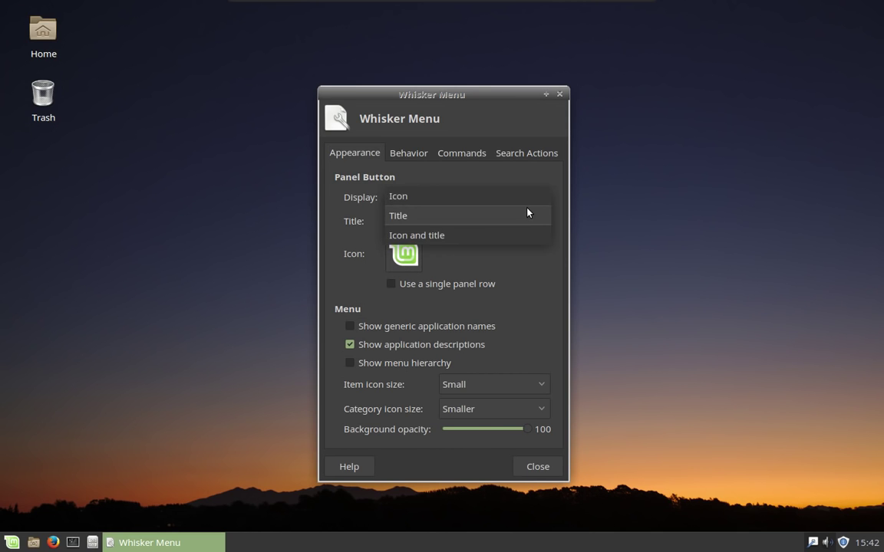
pyautogui.click(521, 215)
# Change the panel button's title to "Menu", close the Whisker Menu properties and check that the renamed button opens the menu.
pyautogui.click(466, 221)
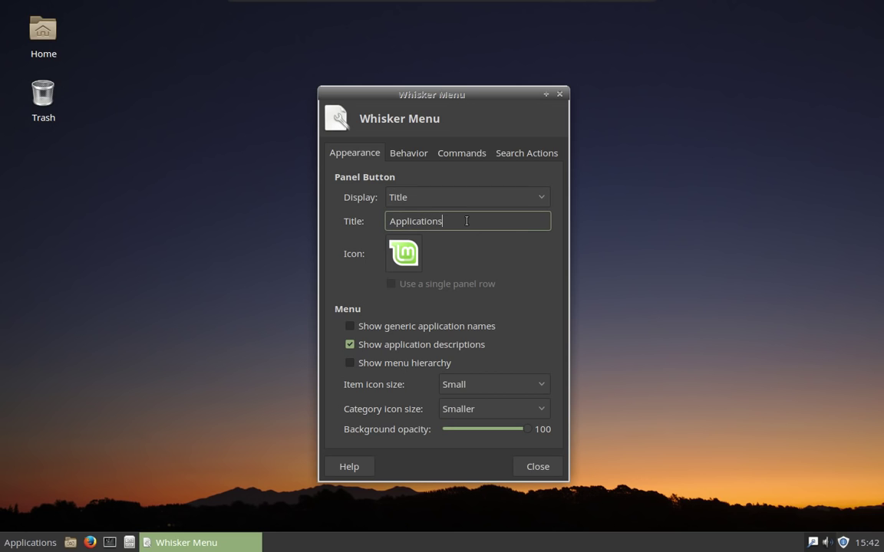
pyautogui.press('BackSpace')
pyautogui.press('BackSpace')
pyautogui.press('BackSpace')
pyautogui.press('BackSpace')
pyautogui.press('BackSpace')
pyautogui.press('BackSpace')
pyautogui.press('BackSpace')
pyautogui.press('BackSpace')
pyautogui.press('BackSpace')
pyautogui.press('BackSpace')
pyautogui.press('BackSpace')
pyautogui.press('BackSpace')
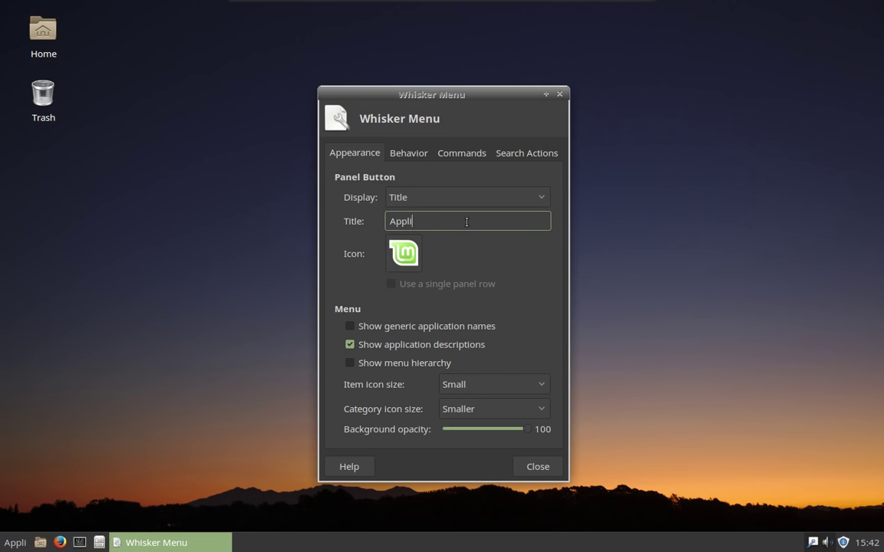
pyautogui.write('Menu')
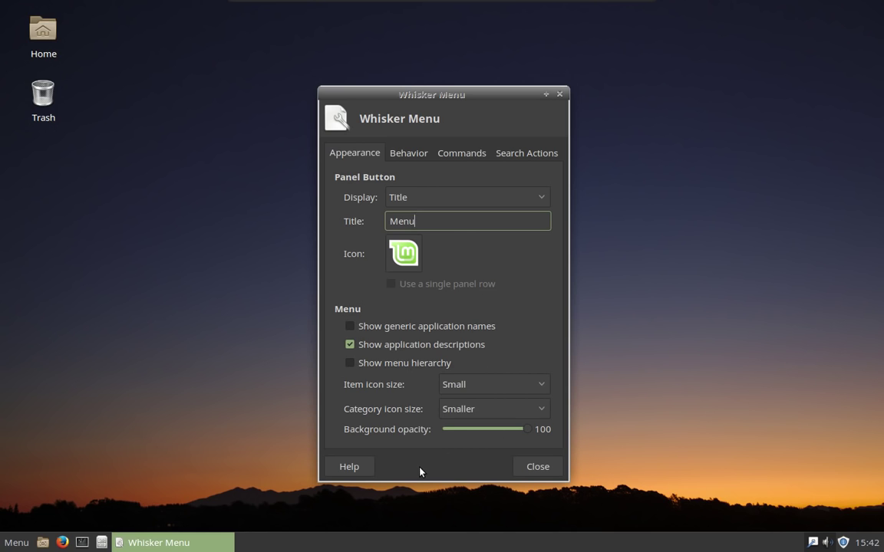
pyautogui.click(539, 467)
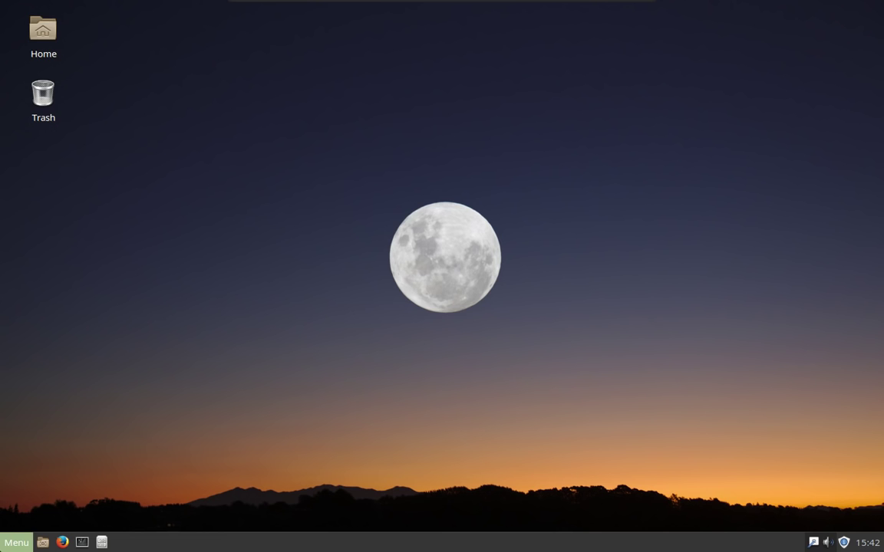
pyautogui.click(17, 543)
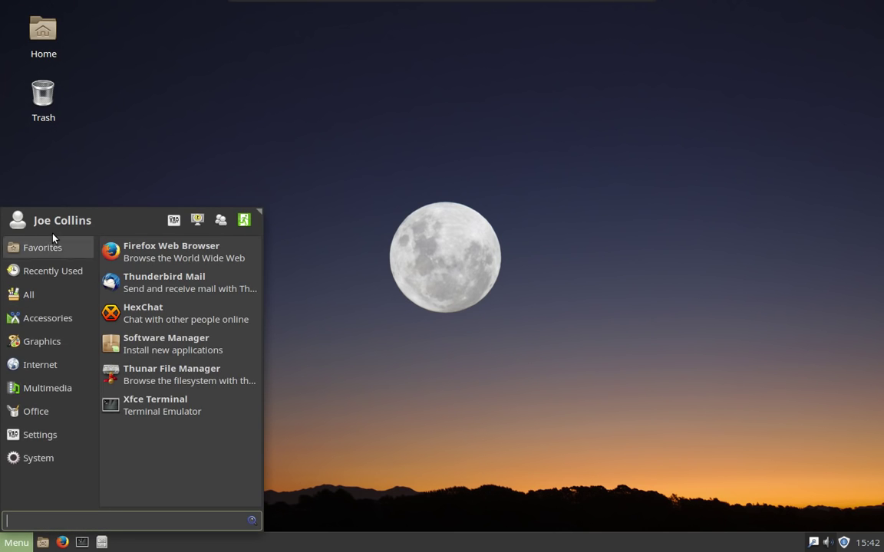
pyautogui.click(451, 177)
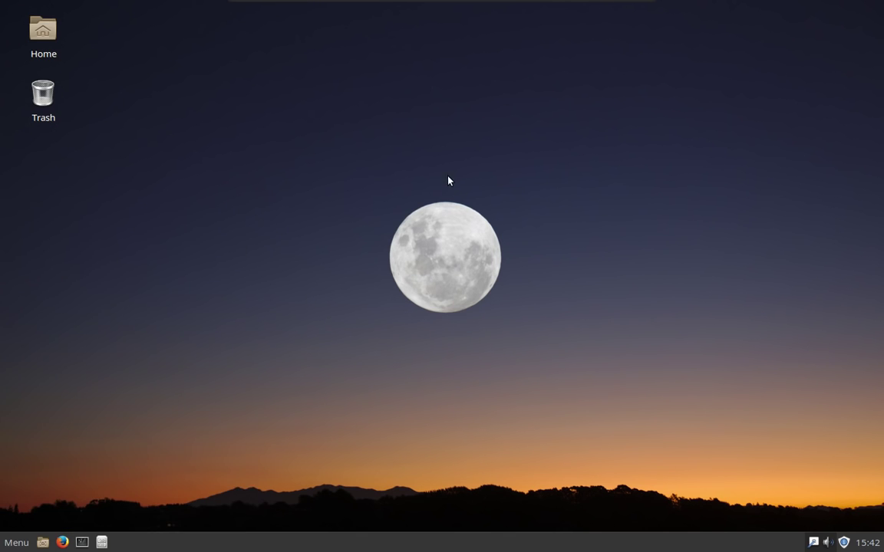
# Look at the favorites in the application menu, and open and close a terminal from its panel launcher.
pyautogui.click(16, 542)
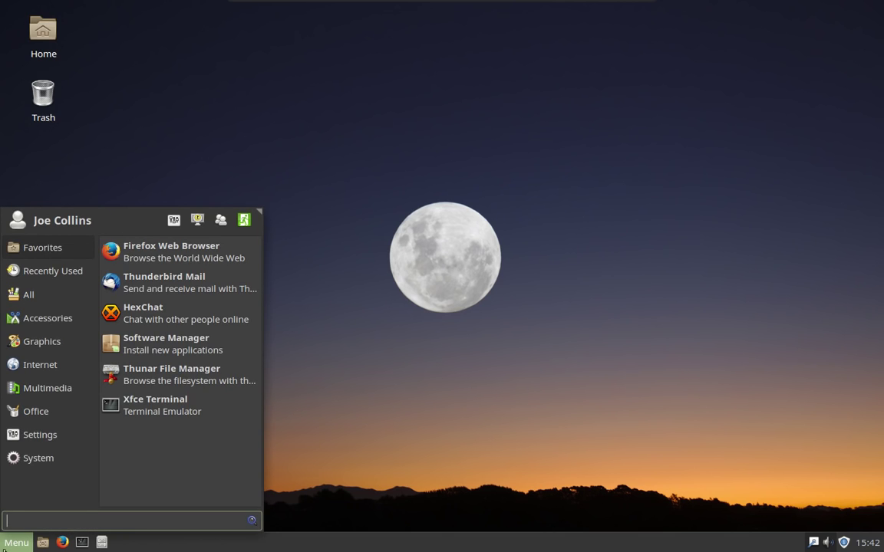
pyautogui.moveTo(190, 279); pyautogui.dragTo(86, 545)
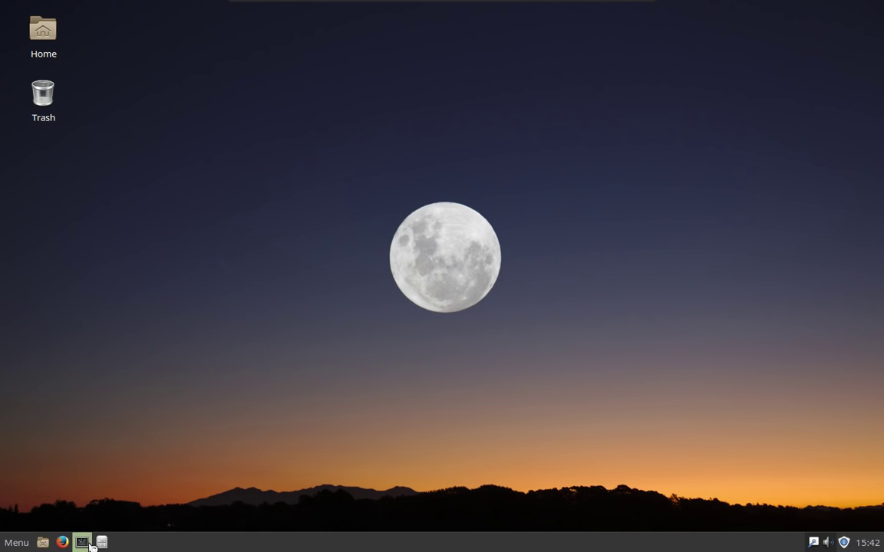
pyautogui.click(82, 542)
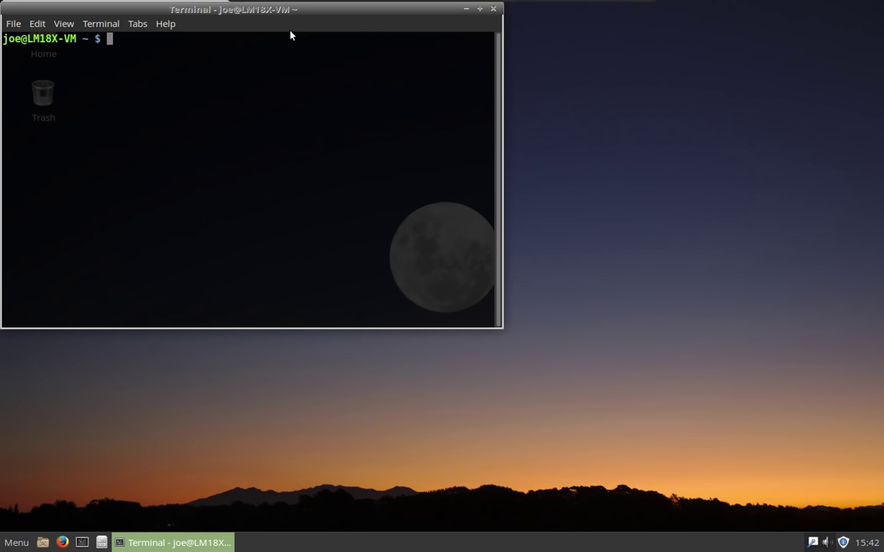
pyautogui.click(491, 8)
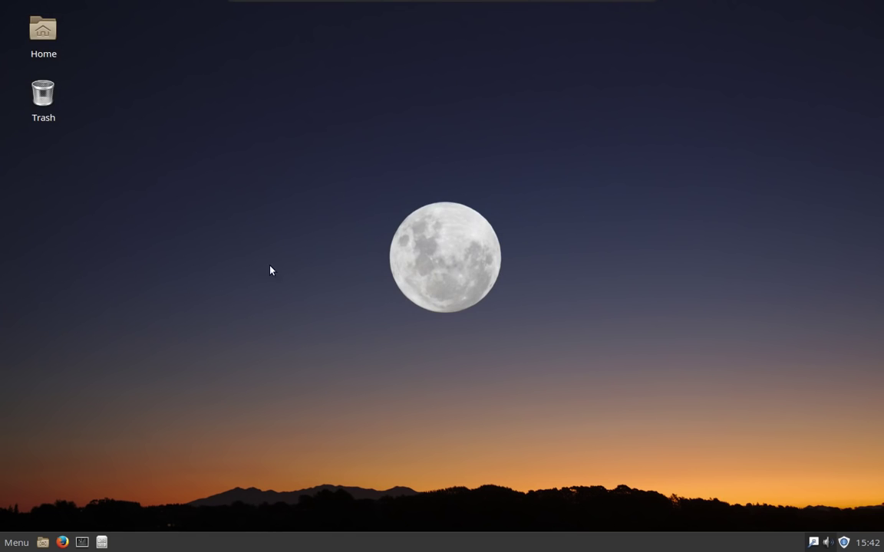
# Create a new panel launcher for Thunderbird Mail from the application menu's favorites.
pyautogui.click(16, 542)
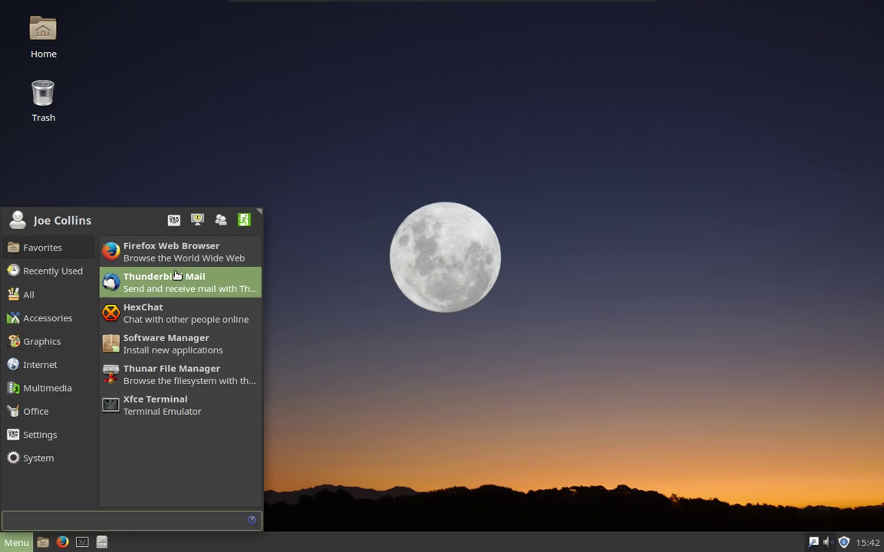
pyautogui.moveTo(56, 490); pyautogui.dragTo(190, 545)
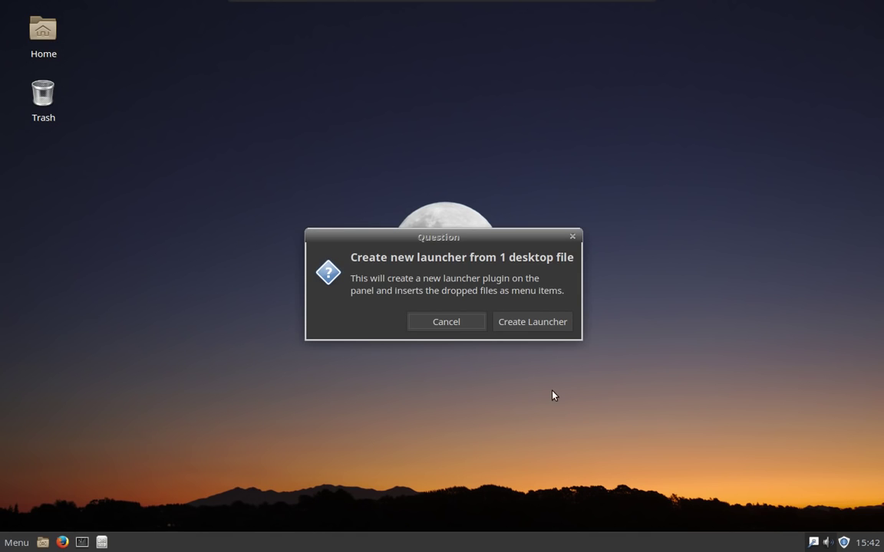
pyautogui.click(533, 322)
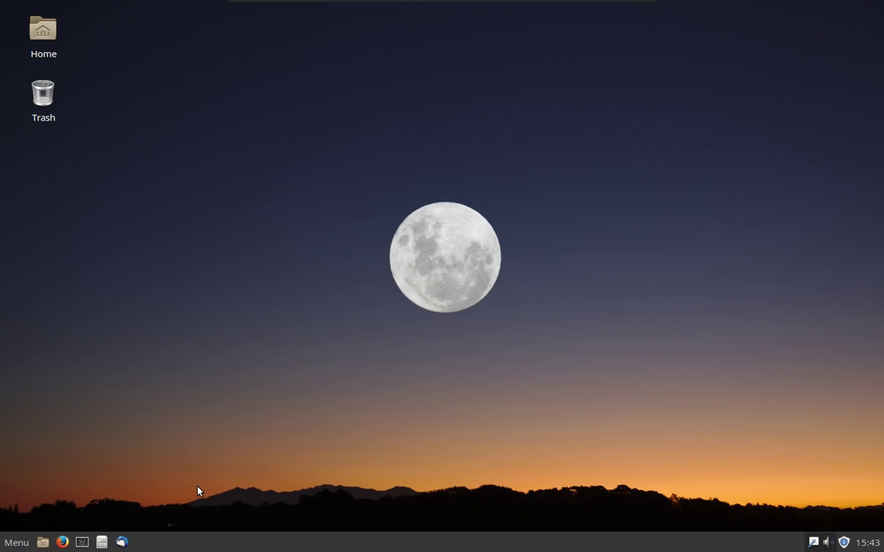
# Review the options available for the Thunderbird launcher and the panel, inspect the launcher's properties and close them.
pyautogui.rightClick(125, 538)
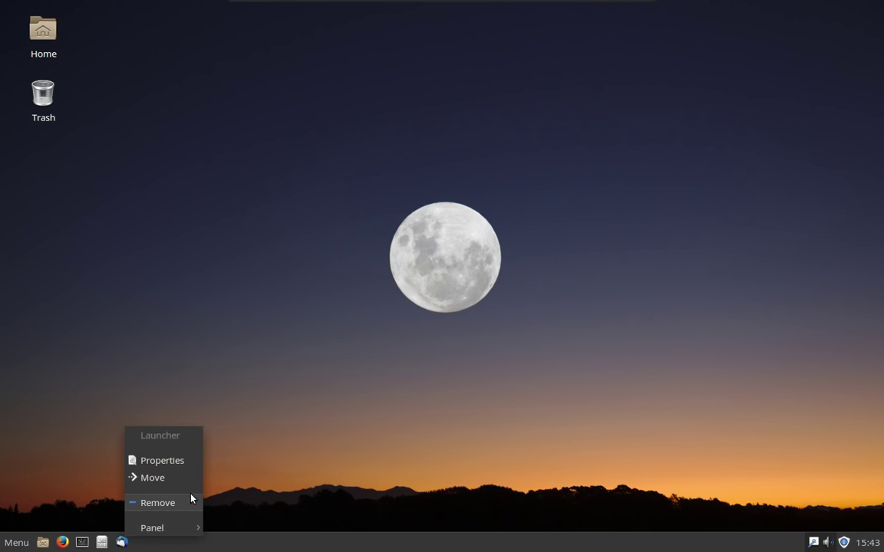
pyautogui.moveTo(194, 528)
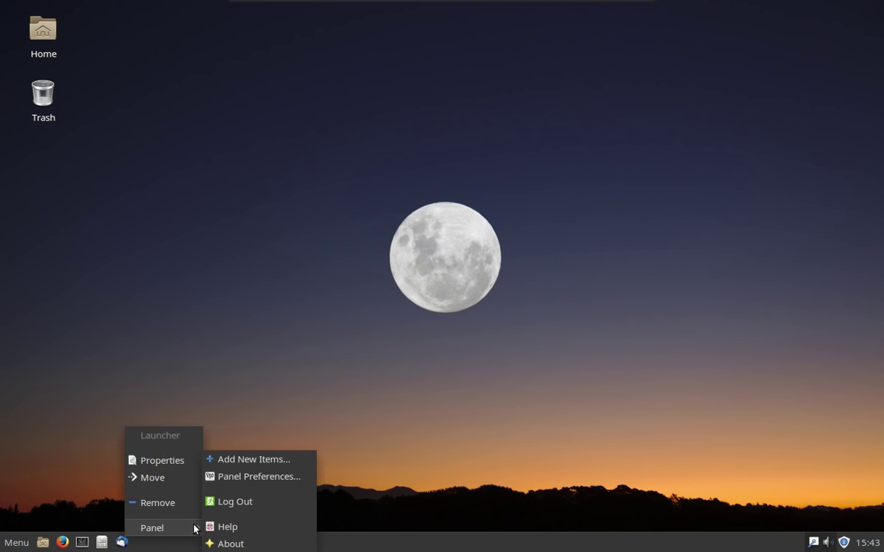
pyautogui.click(63, 493)
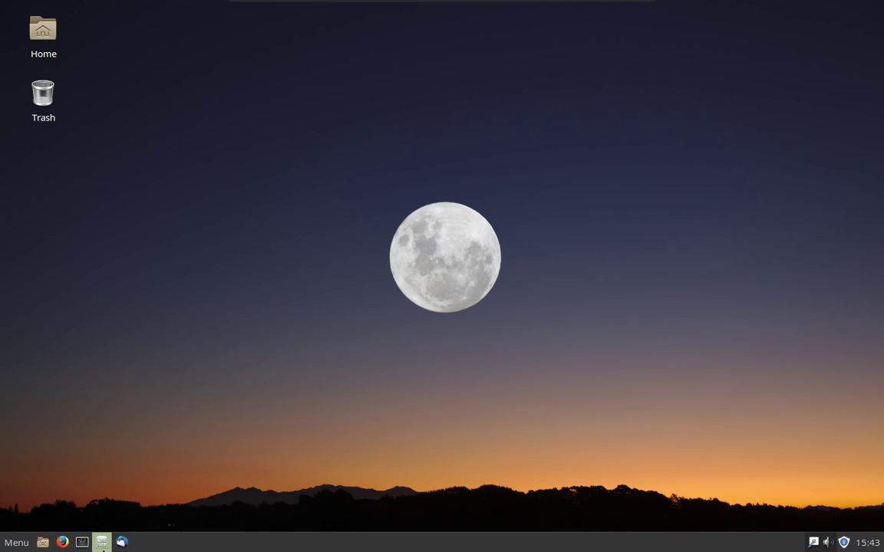
pyautogui.rightClick(121, 545)
pyautogui.moveTo(129, 547)
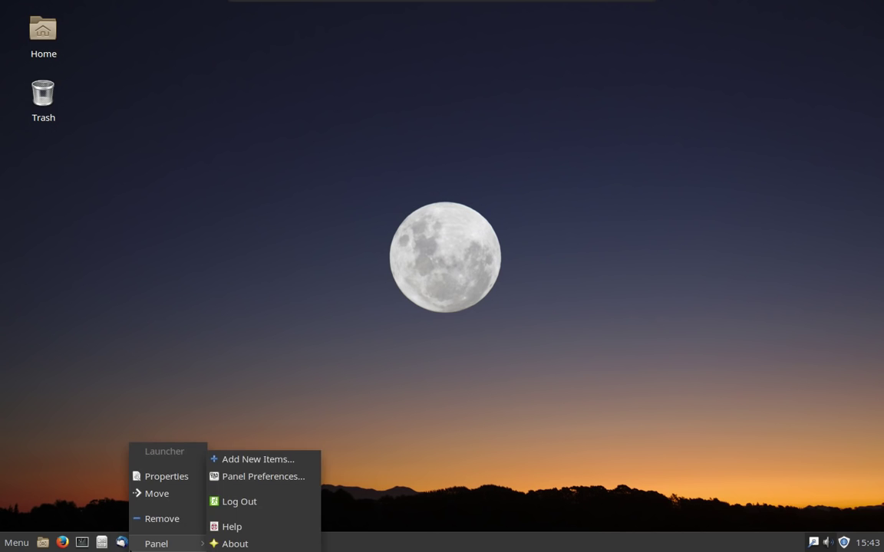
pyautogui.click(185, 478)
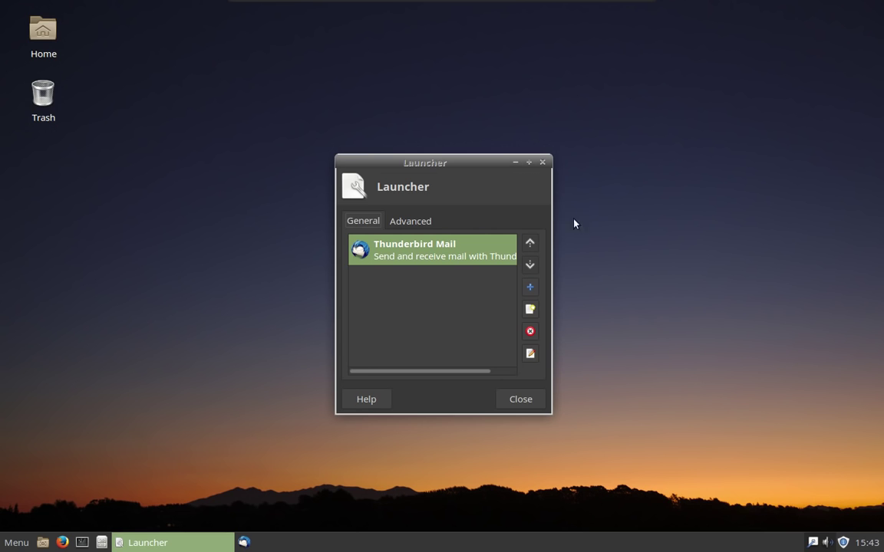
pyautogui.click(543, 163)
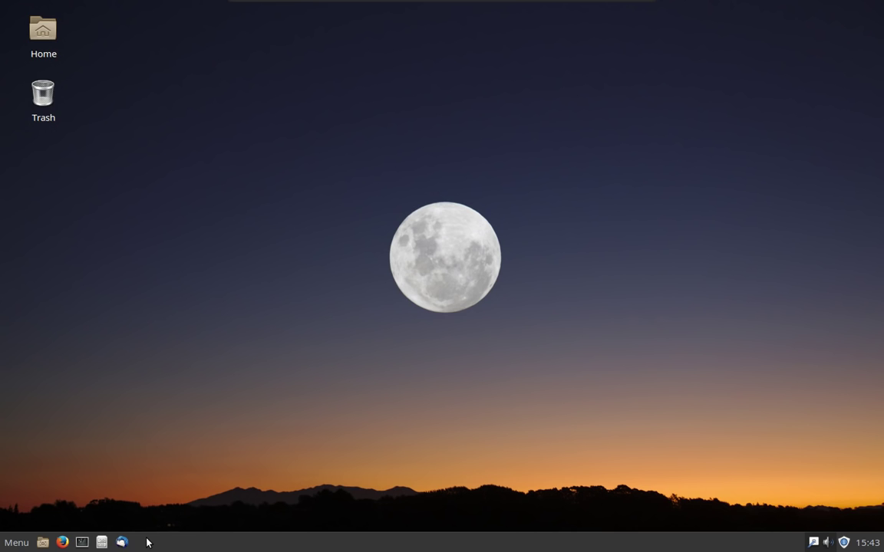
# Open the Panel Preferences and review the display, appearance and items settings of Panel 1.
pyautogui.rightClick(381, 539)
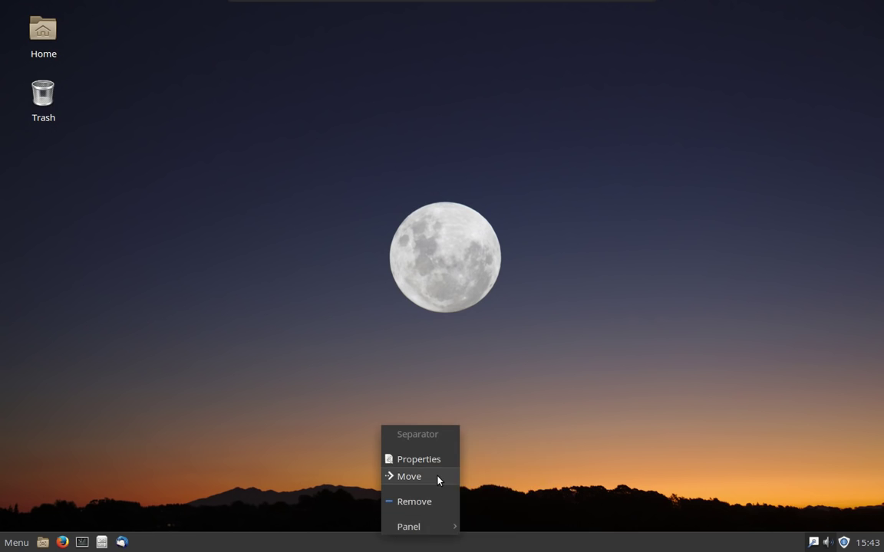
pyautogui.moveTo(450, 527)
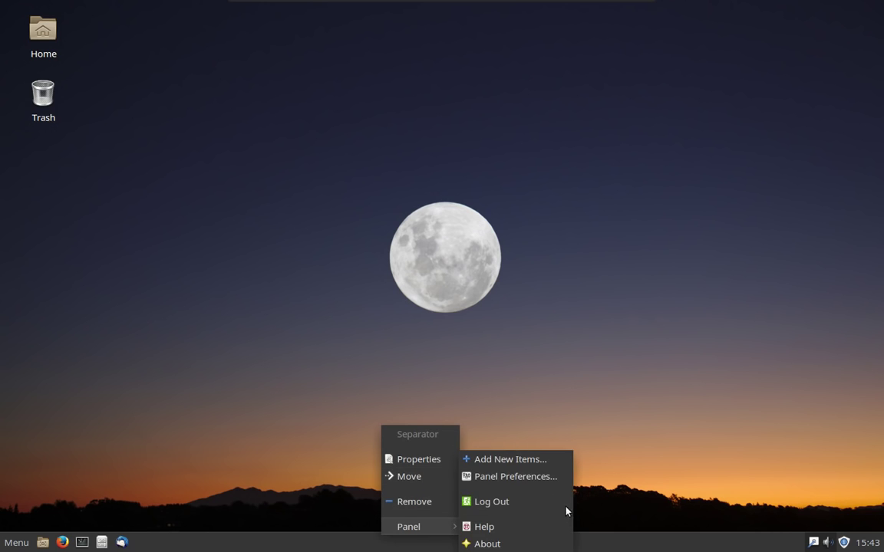
pyautogui.click(556, 477)
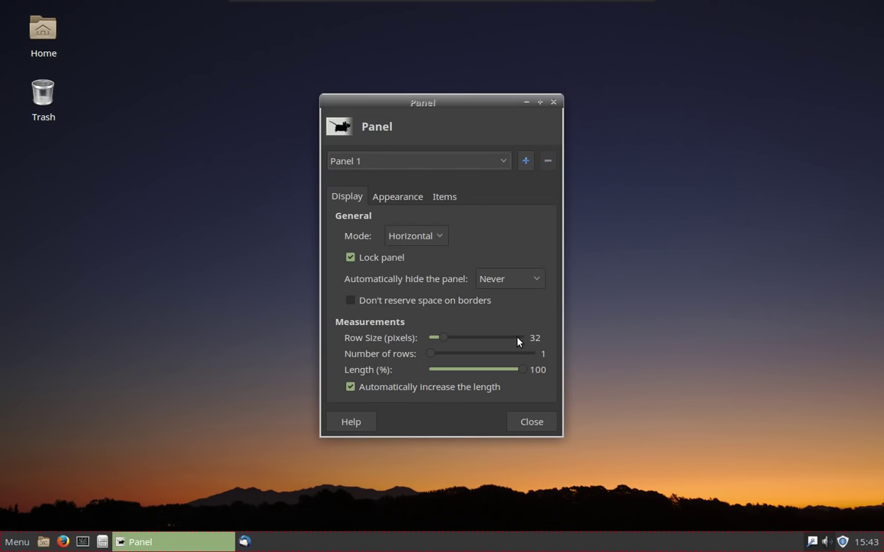
pyautogui.click(399, 198)
pyautogui.click(445, 198)
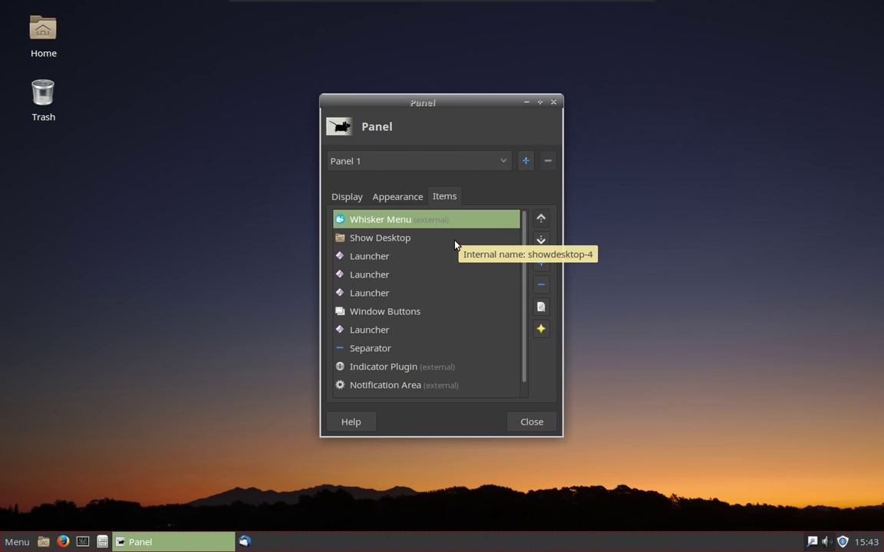
# Reorder the Panel 1 items, moving the file manager launcher ahead of the terminal and the Thunderbird launcher directly after Firefox.
pyautogui.click(451, 302)
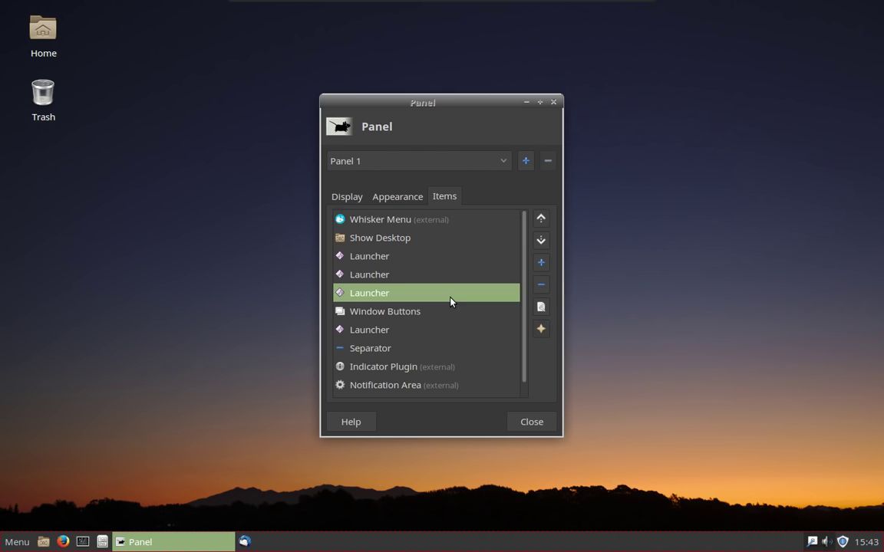
pyautogui.click(543, 221)
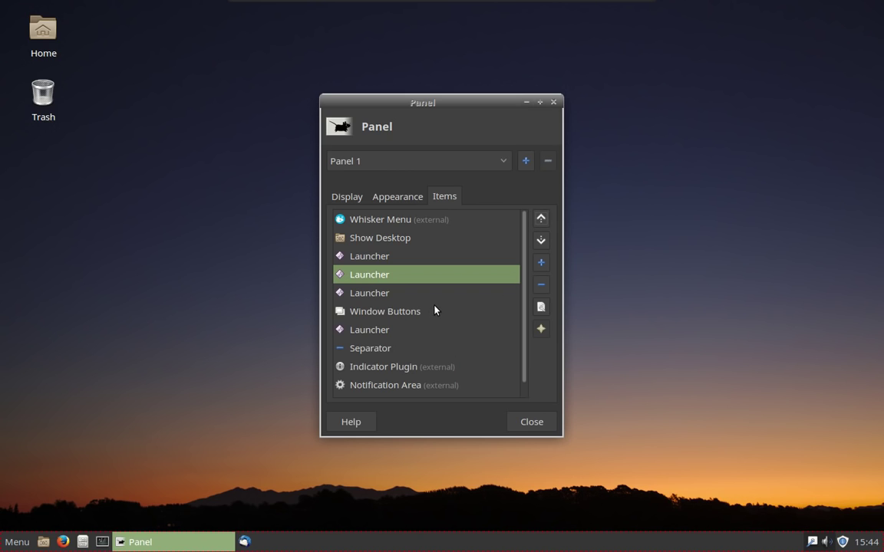
pyautogui.click(426, 329)
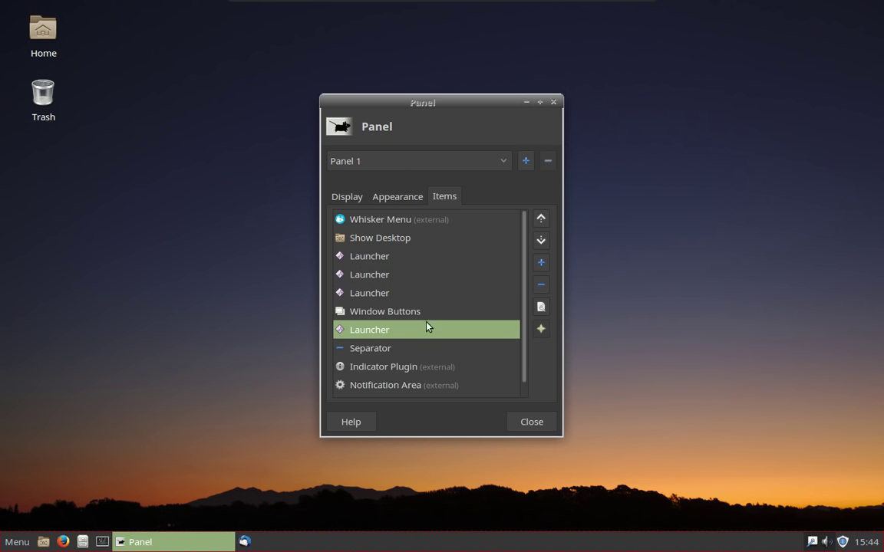
pyautogui.click(540, 219)
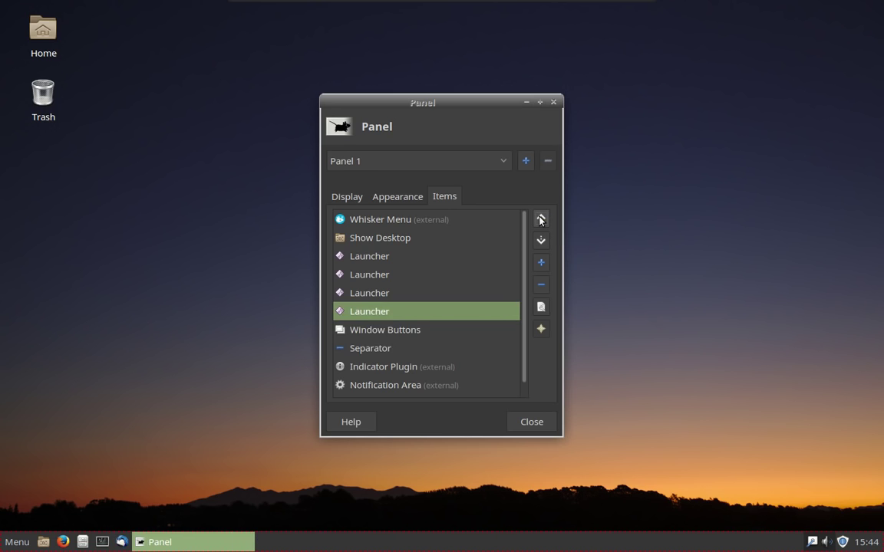
pyautogui.click(541, 219)
pyautogui.click(541, 220)
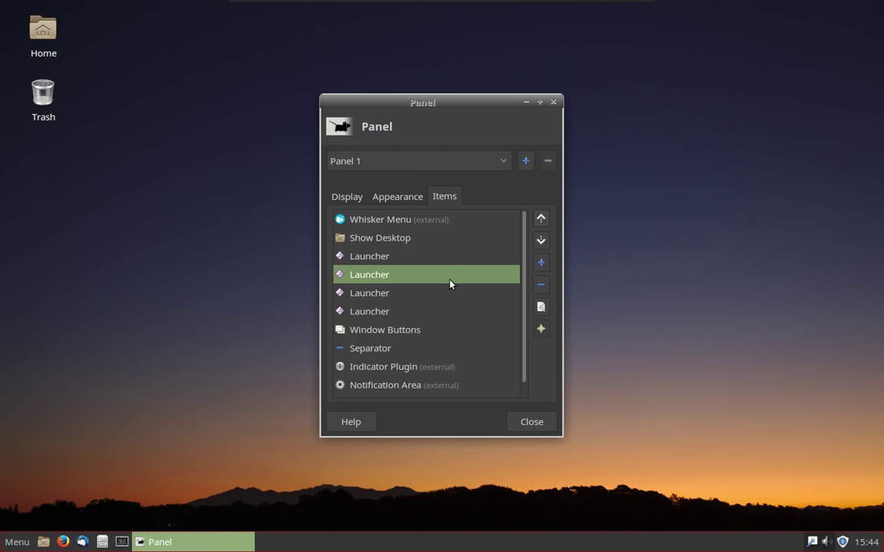
# Remove the terminal launcher from the Panel 1 items and close the panel preferences.
pyautogui.click(439, 314)
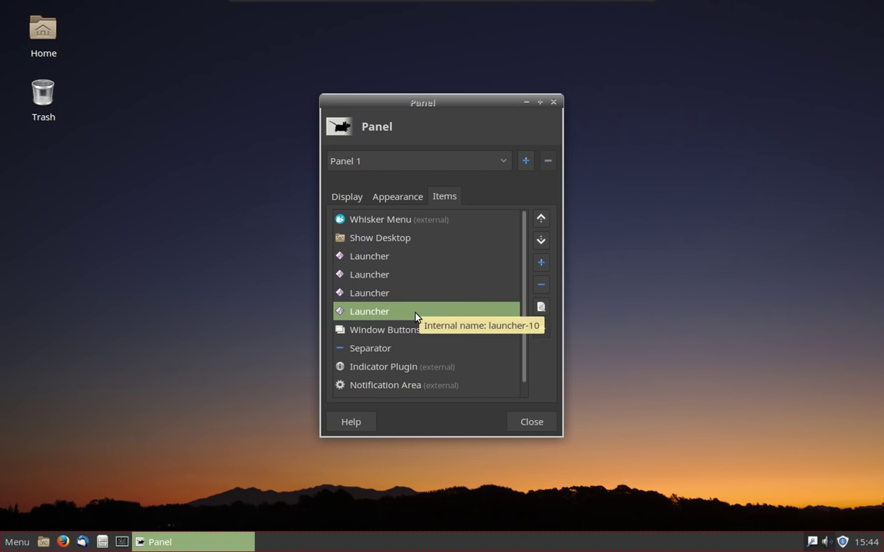
pyautogui.click(541, 284)
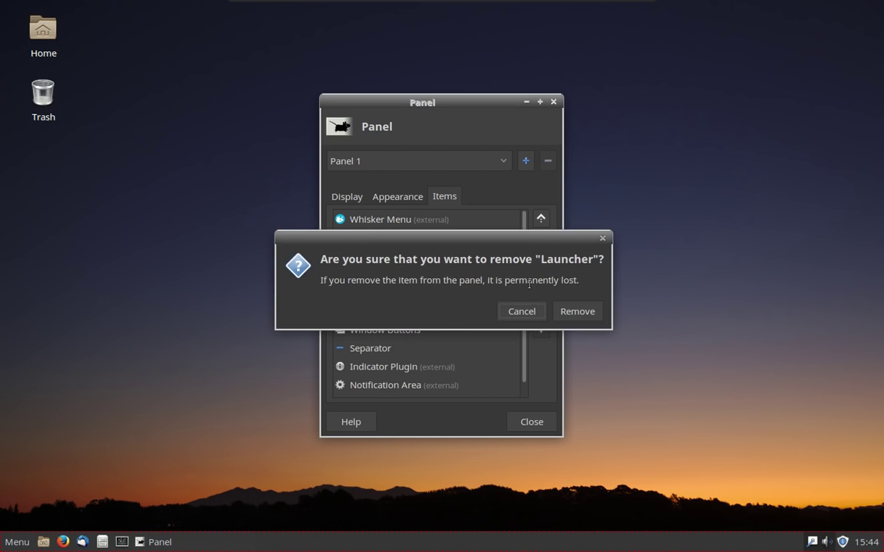
pyautogui.click(574, 315)
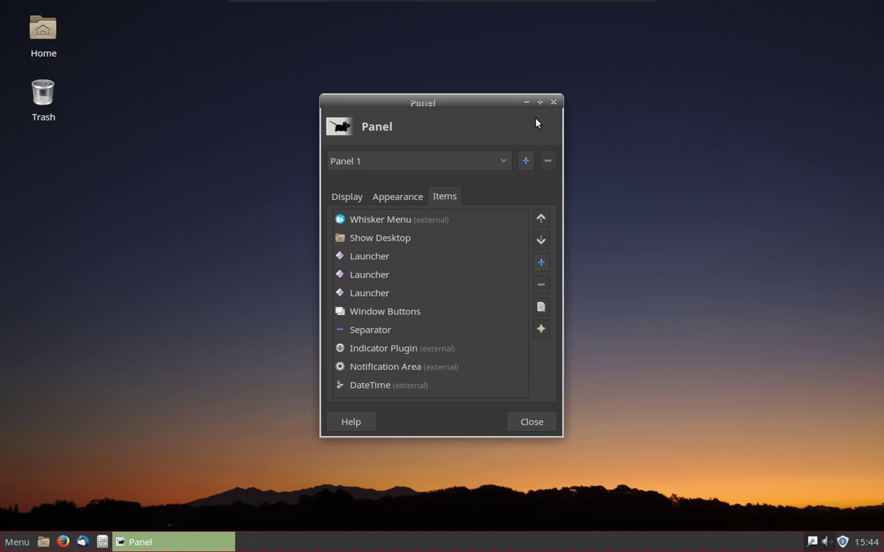
pyautogui.click(554, 102)
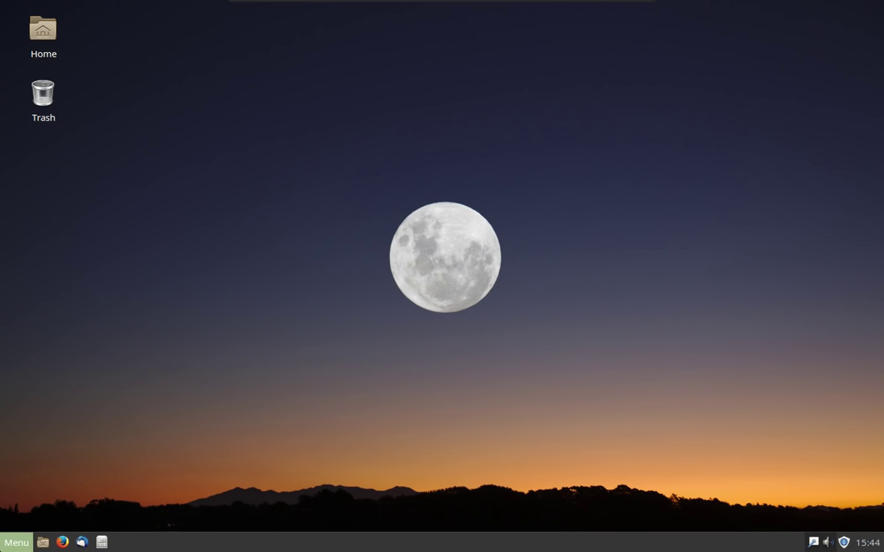
pyautogui.click(16, 542)
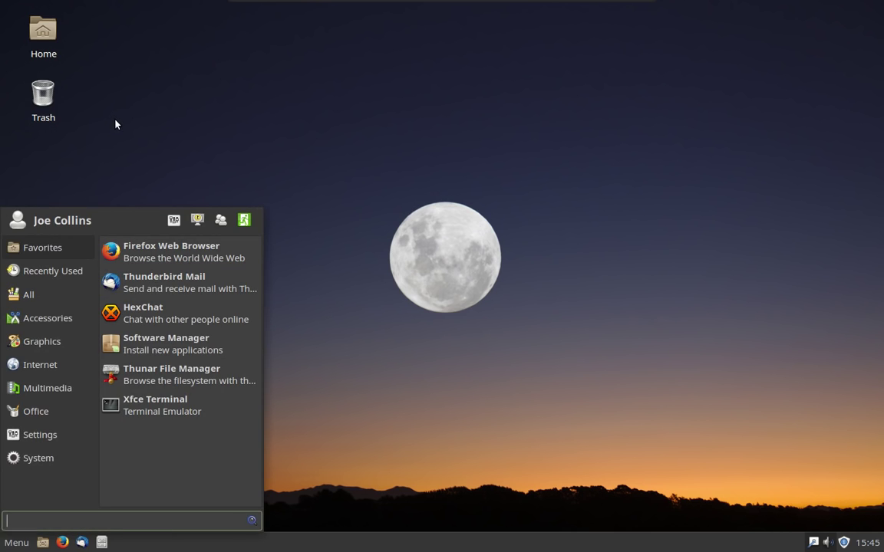
pyautogui.click(119, 125)
pyautogui.moveTo(299, 98); pyautogui.dragTo(673, 426)
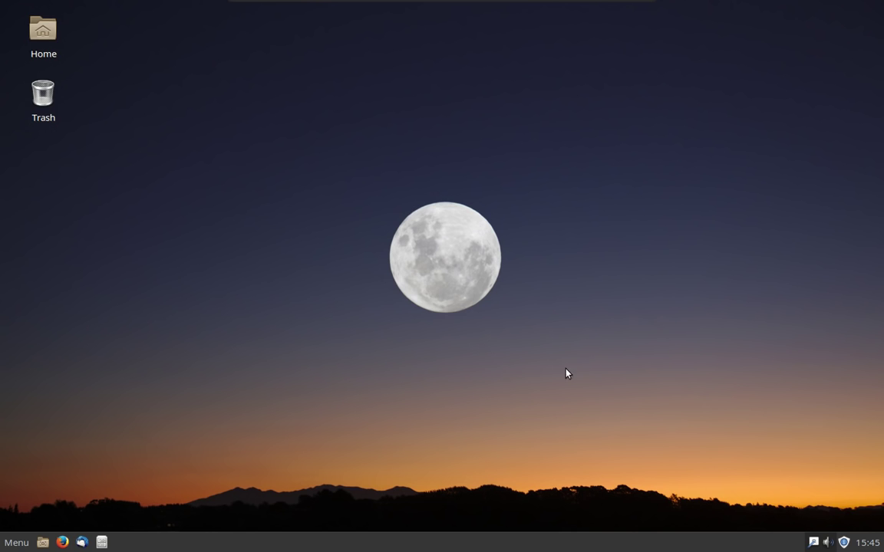
pyautogui.click(16, 542)
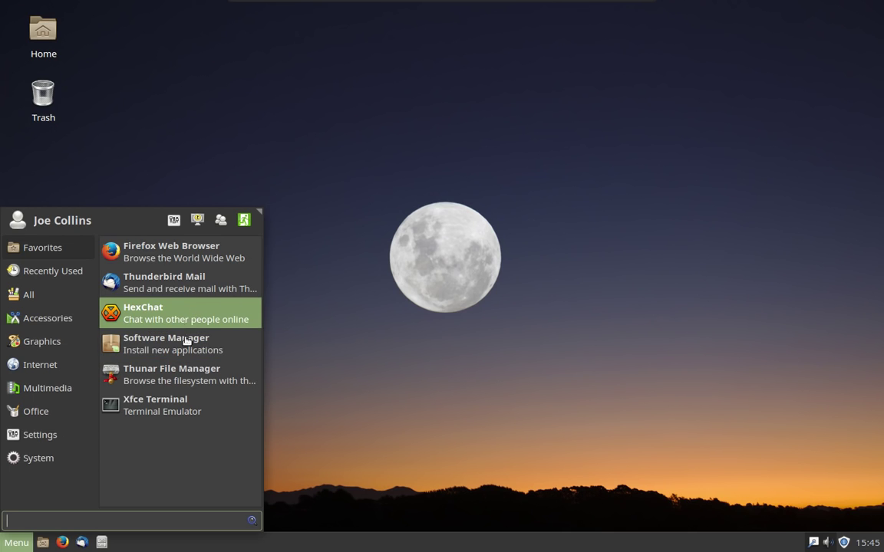
pyautogui.click(311, 117)
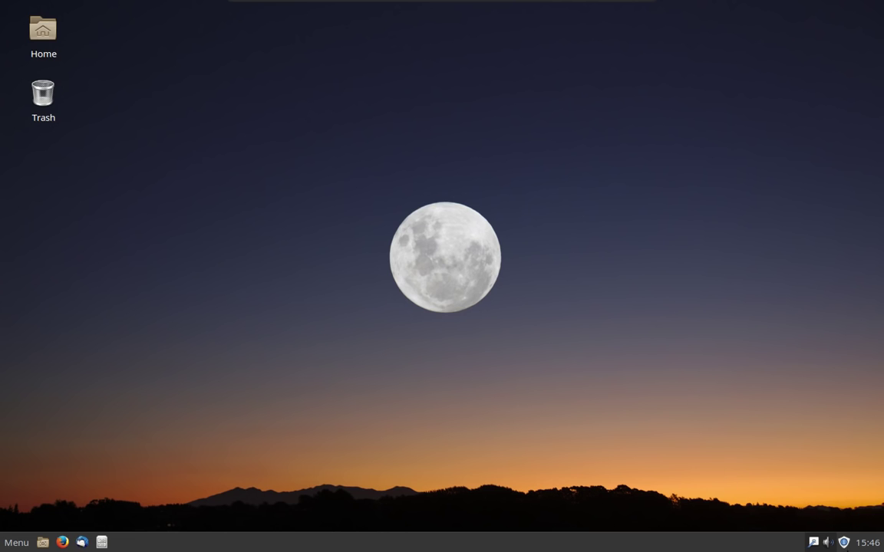
# Open the Update Manager and install the selected updates, entering the account password to authenticate.
pyautogui.click(843, 543)
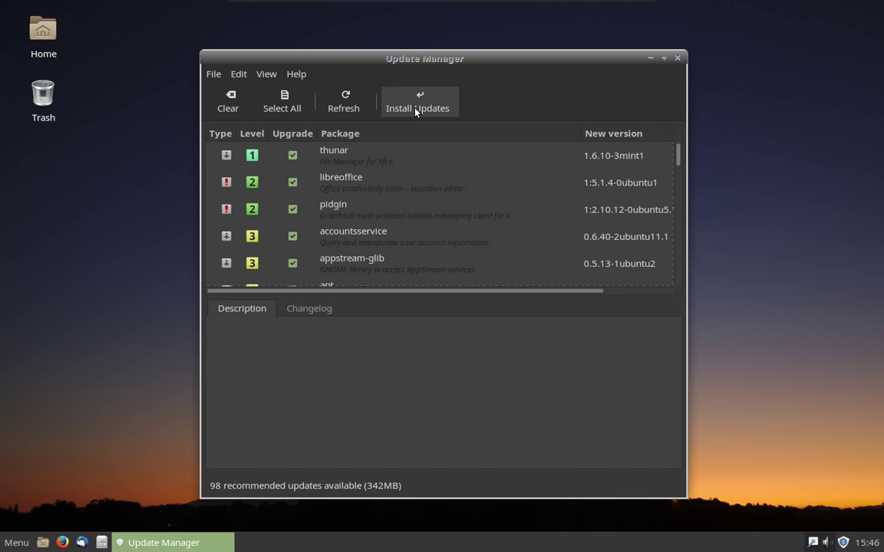
pyautogui.click(415, 110)
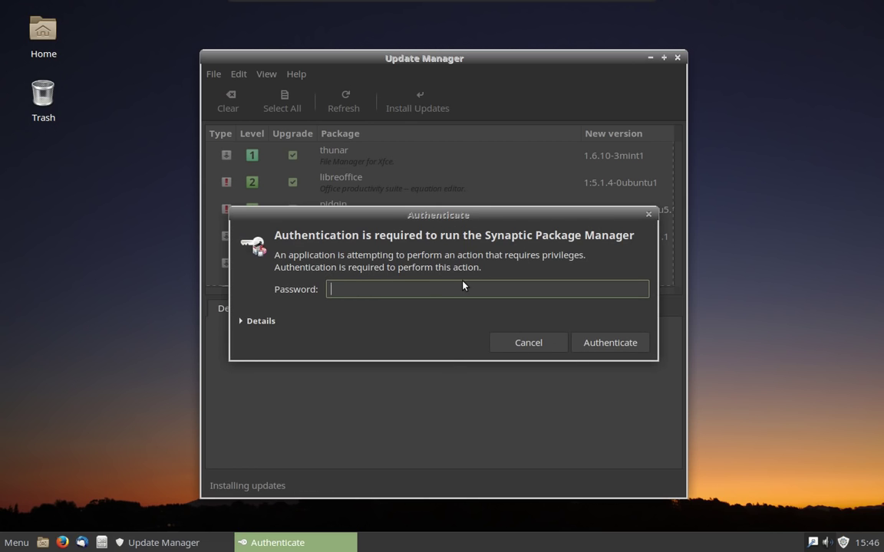
pyautogui.write('********')
pyautogui.press('Return')
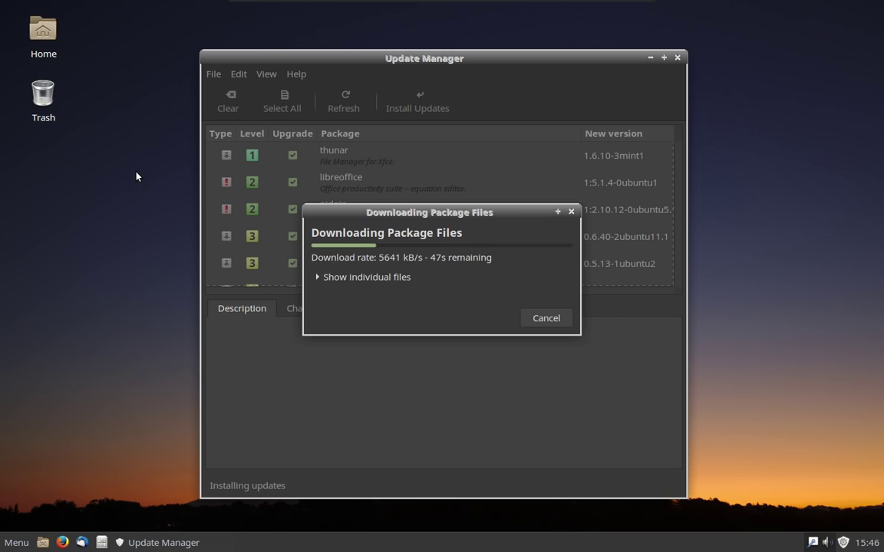
# Open a terminal inside the virtual machine and move its window over the Update Manager.
pyautogui.hotkey('ctrl', 'alt', 't')
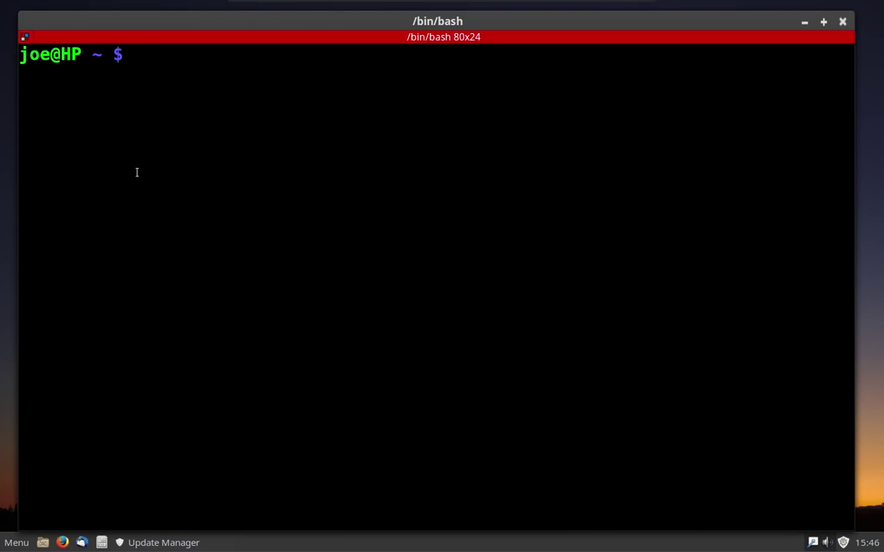
pyautogui.click(842, 24)
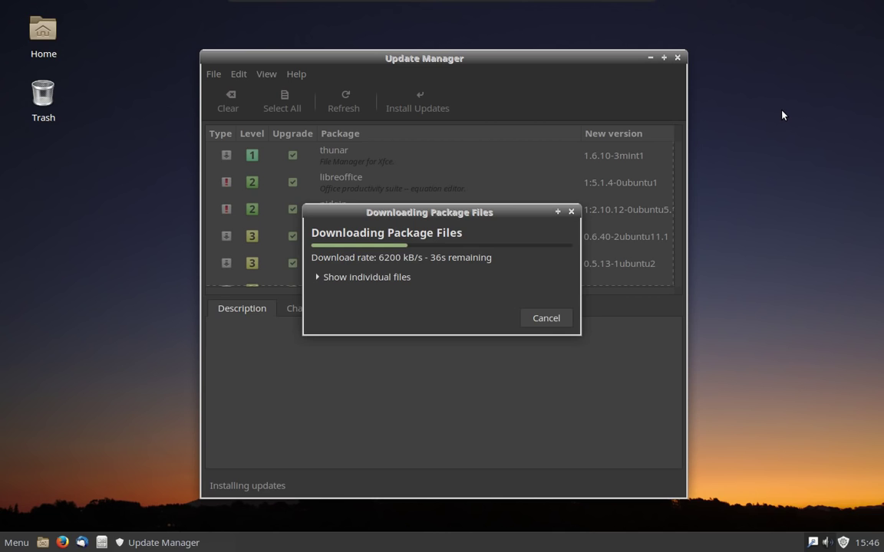
pyautogui.hotkey('ctrl', 'alt', 't')
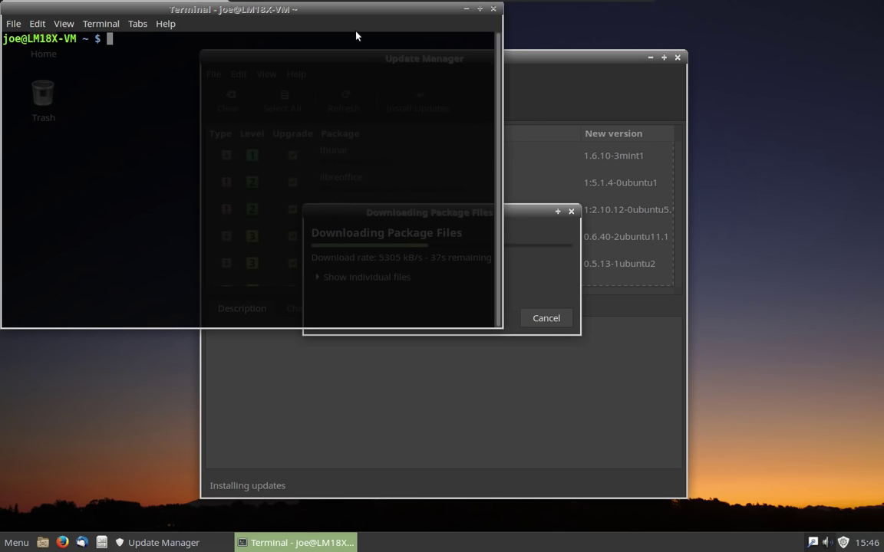
pyautogui.moveTo(336, 10); pyautogui.dragTo(516, 50)
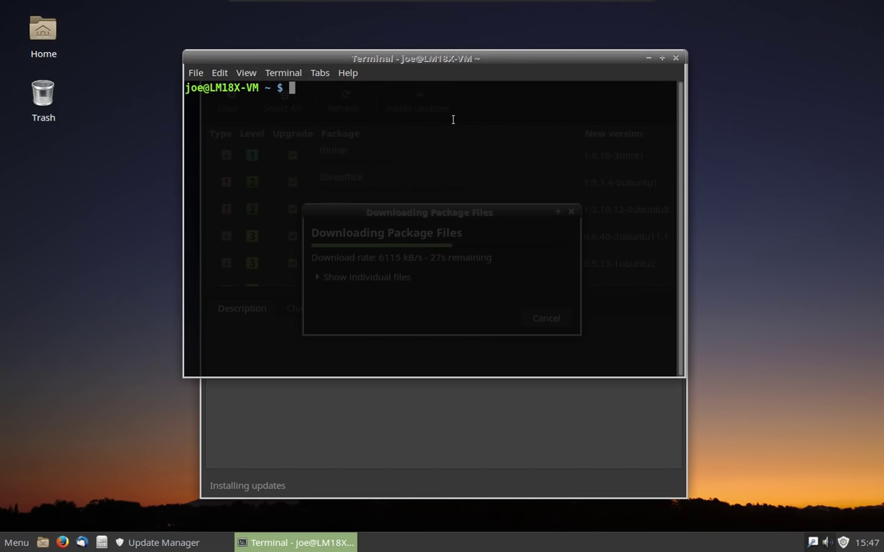
pyautogui.write('++')
pyautogui.moveTo(434, 59); pyautogui.dragTo(433, 91)
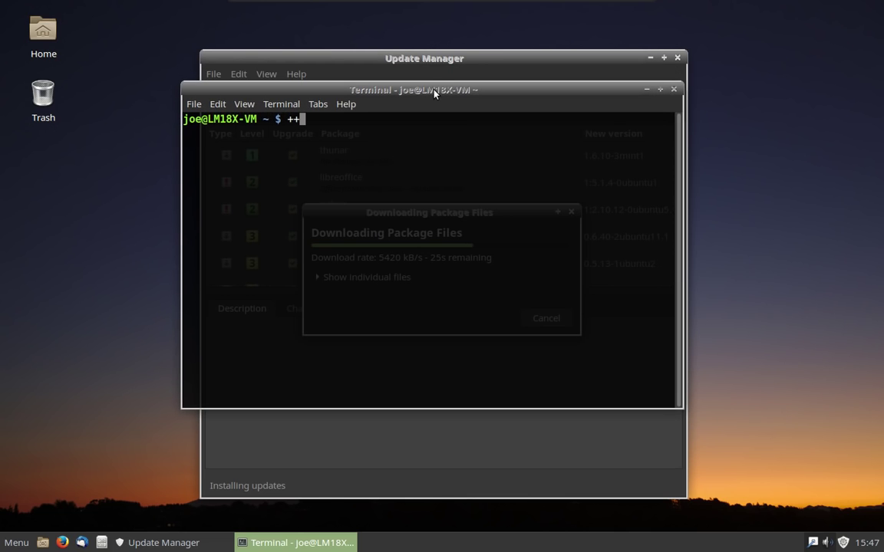
# Check the system's memory and swap usage in human-readable units with free -h.
pyautogui.write('free -')
pyautogui.write('h')
pyautogui.press('Return')
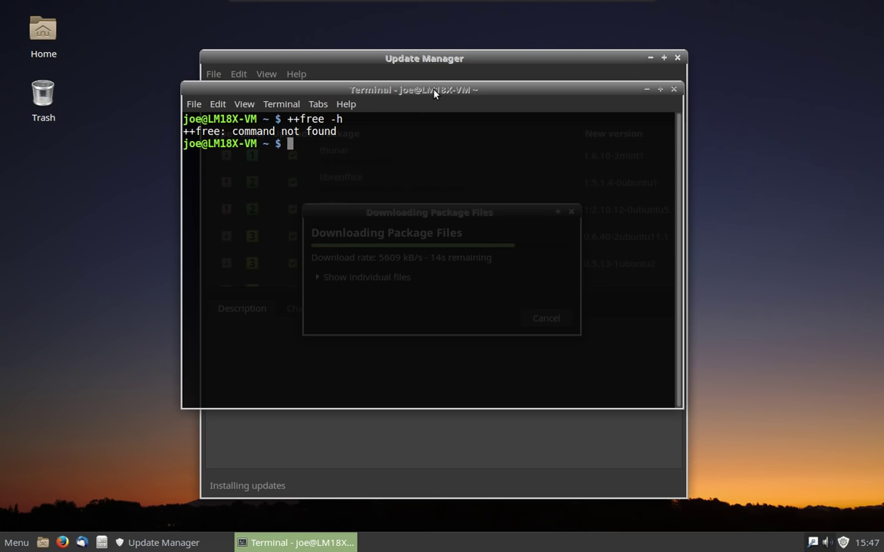
pyautogui.write('free -h')
pyautogui.press('Return')
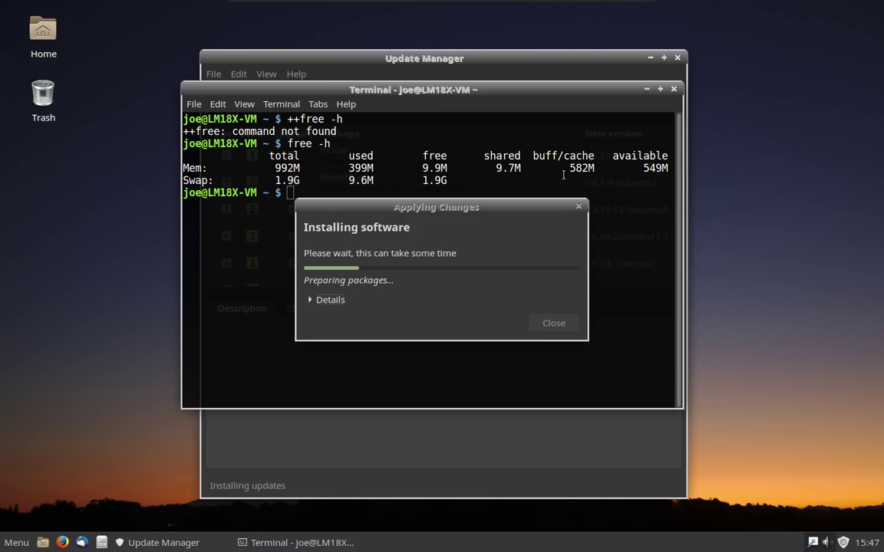
# Check the running kernel version in the terminal with uname -r.
pyautogui.click(488, 110)
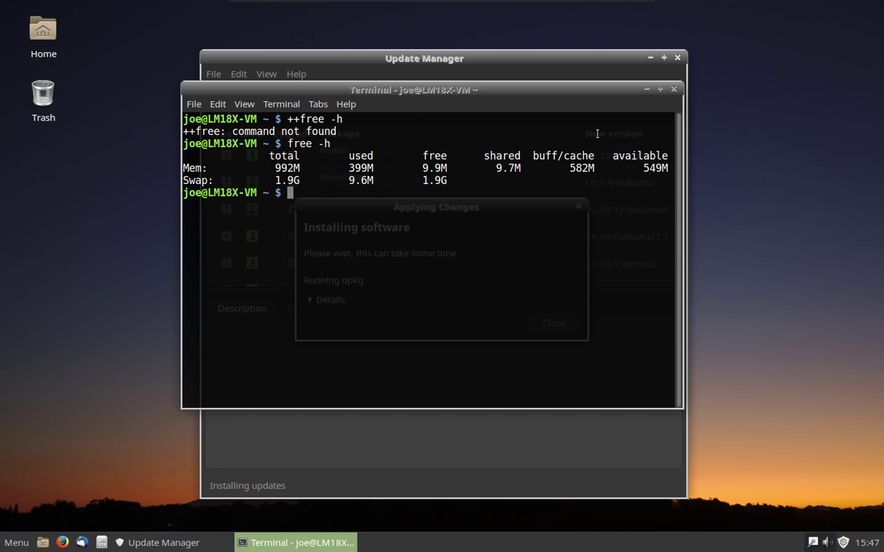
pyautogui.write('un')
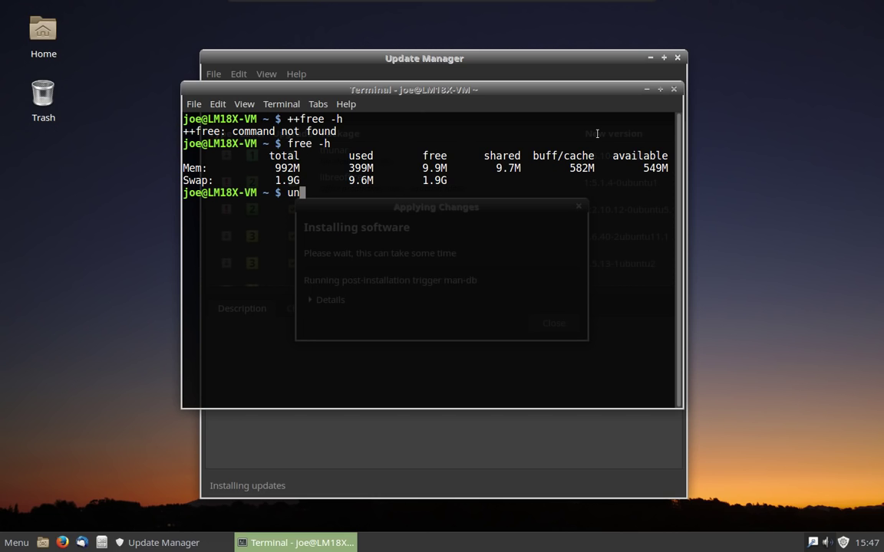
pyautogui.write('ame -r')
pyautogui.press('Return')
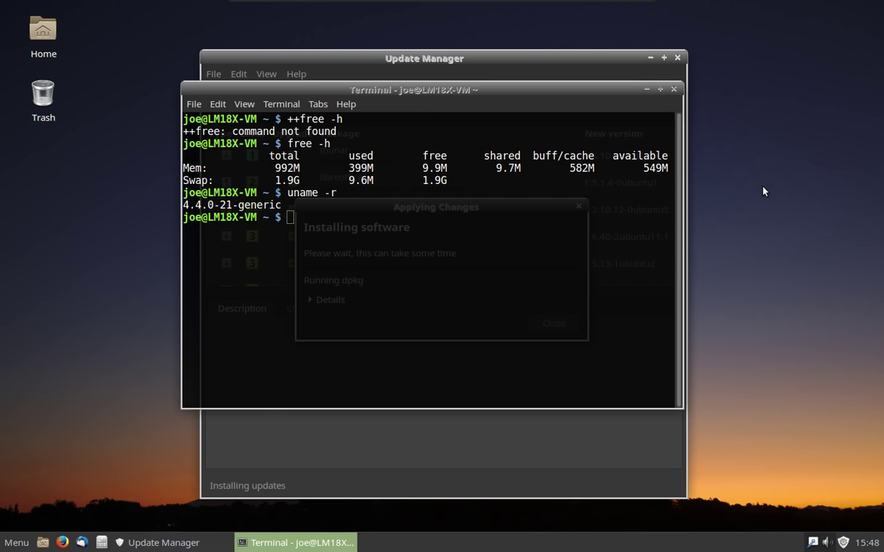
pyautogui.press('super')
pyautogui.press('Escape')
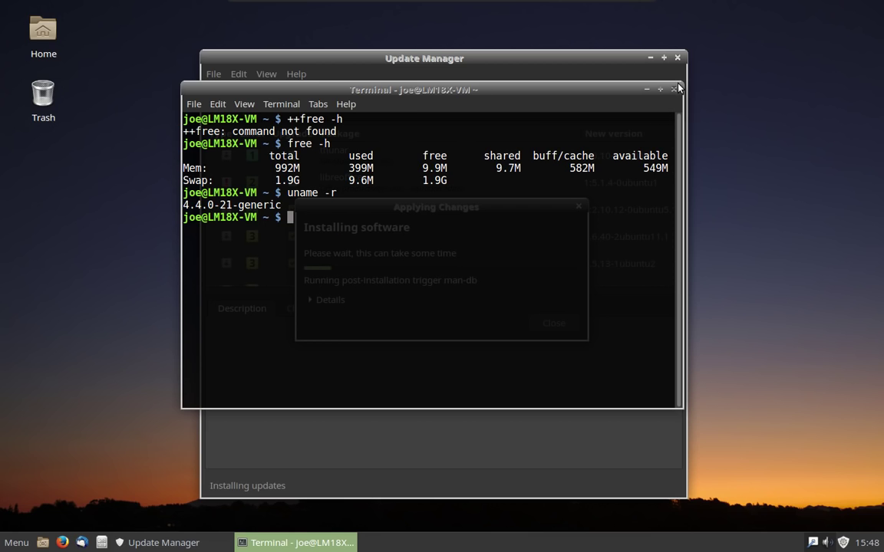
pyautogui.click(748, 121)
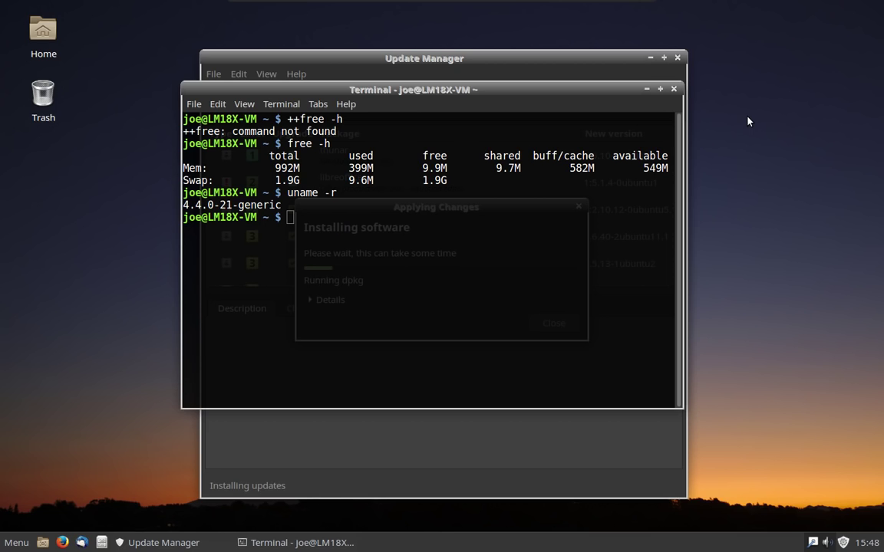